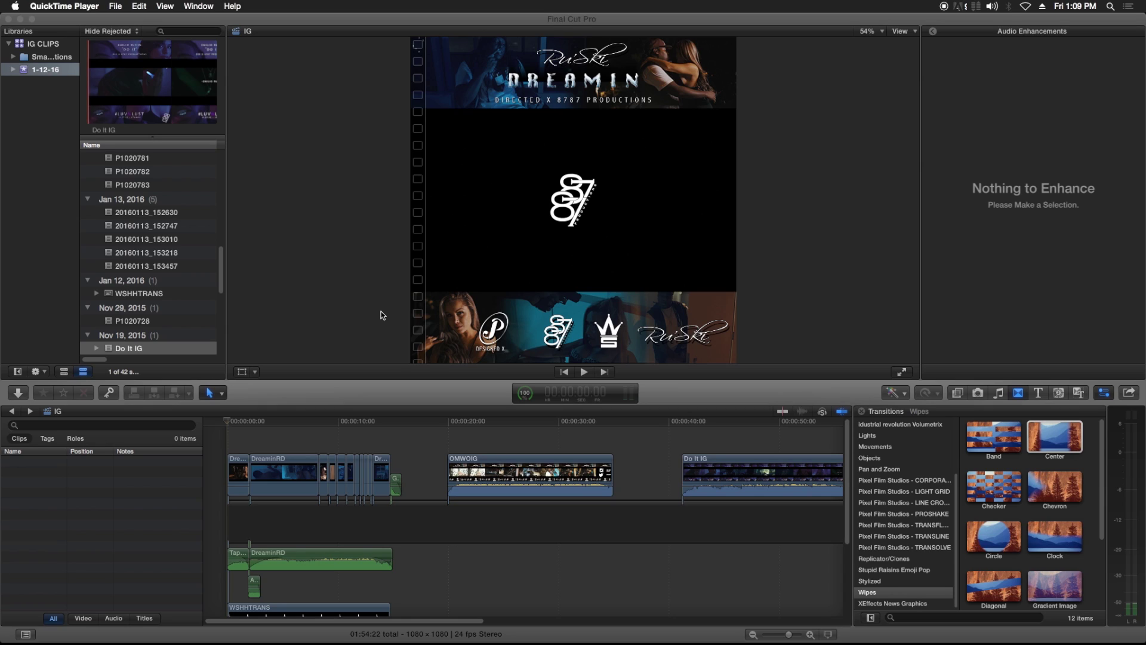
- Bring Final Cut Pro forward and scrub the IG project to about 6 seconds into the Dreamin clip
left_click(227, 421)
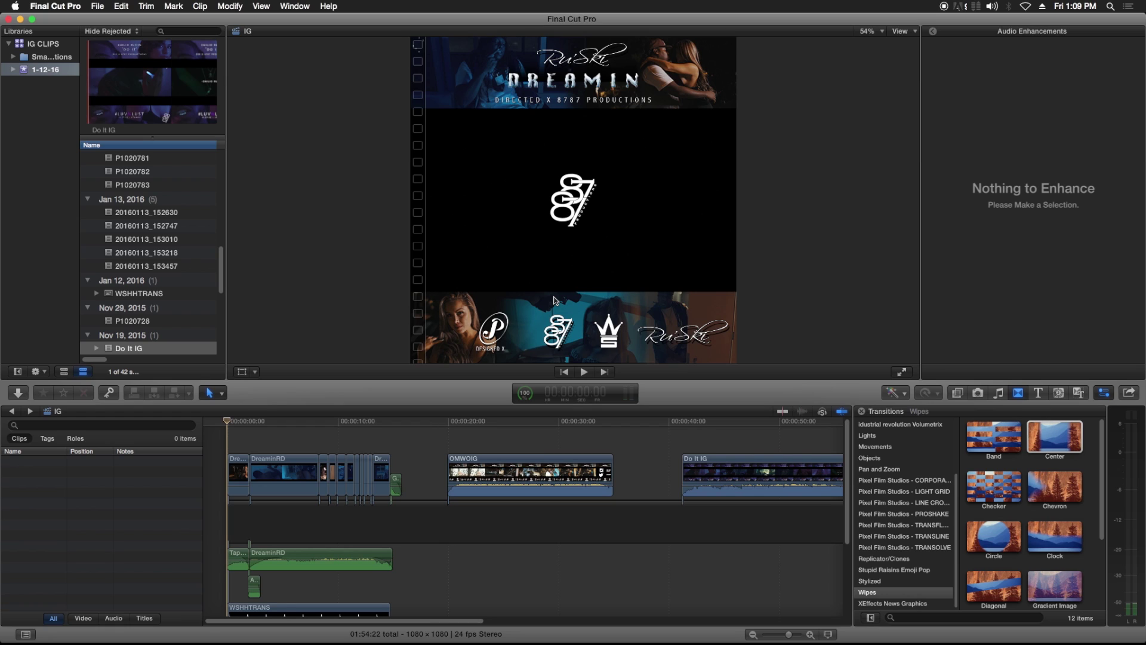
left_click_drag(230, 421, 297, 429)
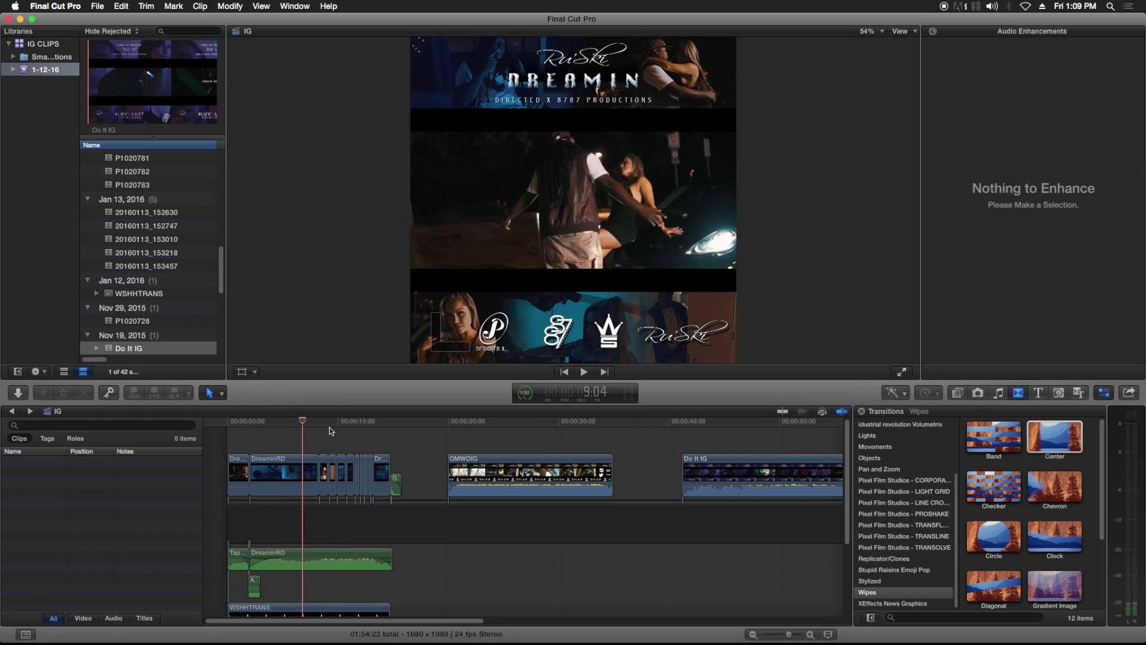
left_click(347, 429)
left_click_drag(348, 430, 555, 453)
left_click_drag(458, 623, 546, 614)
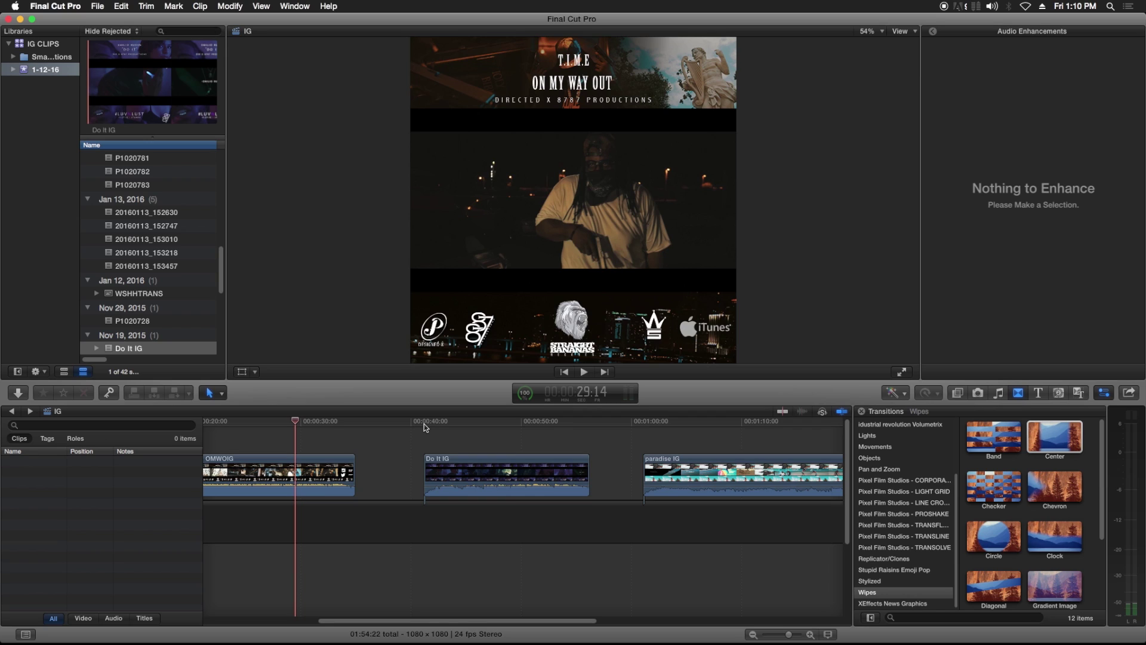
left_click_drag(423, 427, 589, 446)
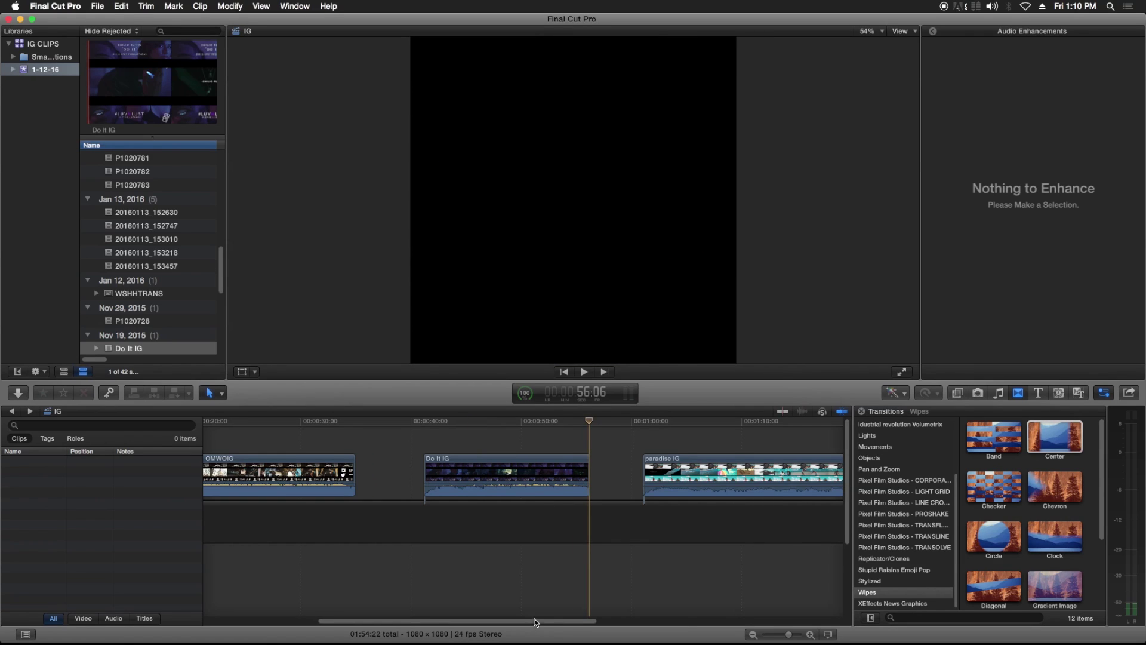
left_click_drag(535, 620, 630, 620)
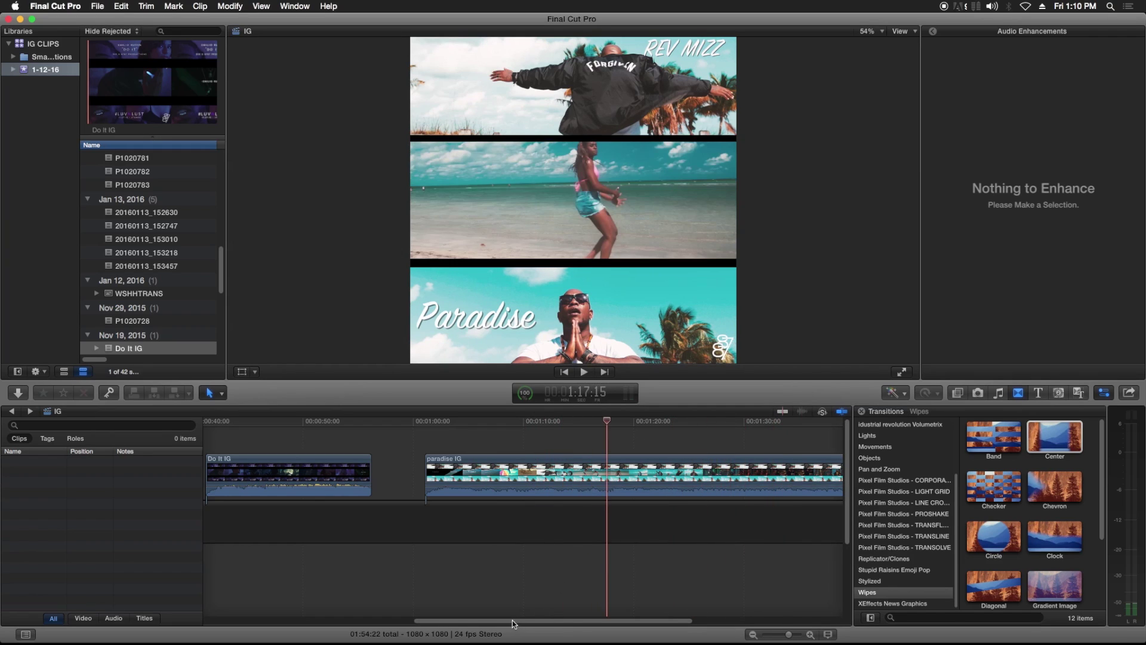
left_click_drag(512, 621, 288, 615)
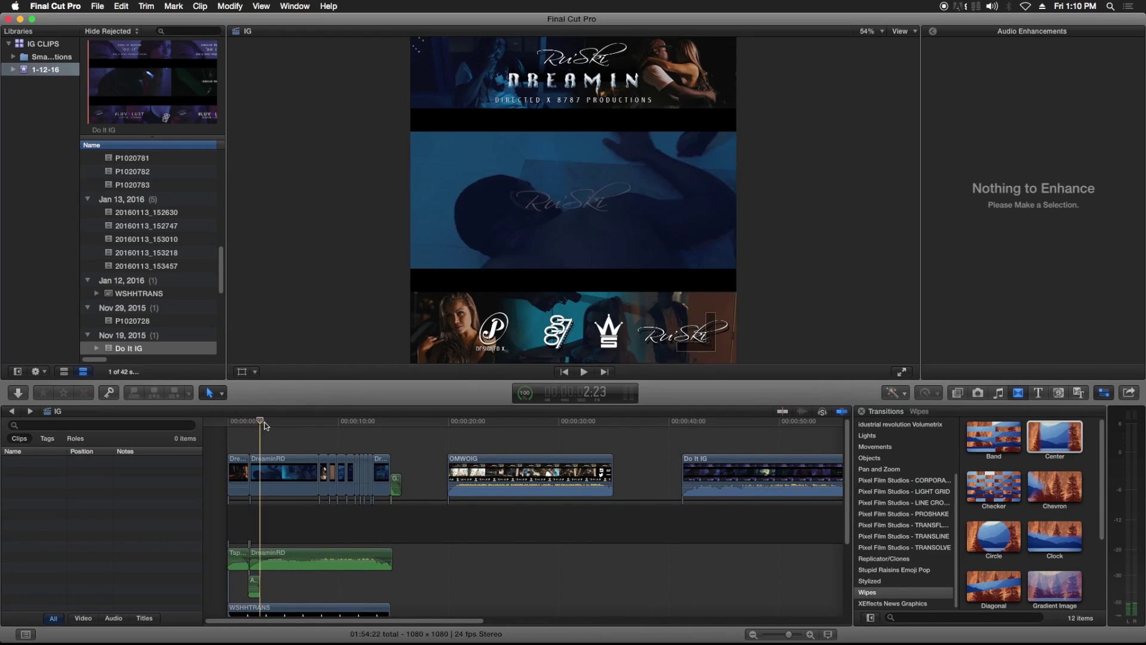
- From the timeline start, select the WSHHTRANS and dreamin-instagram clips layered above Dreamin
left_click(227, 431)
scroll(363, 498, "down", 3)
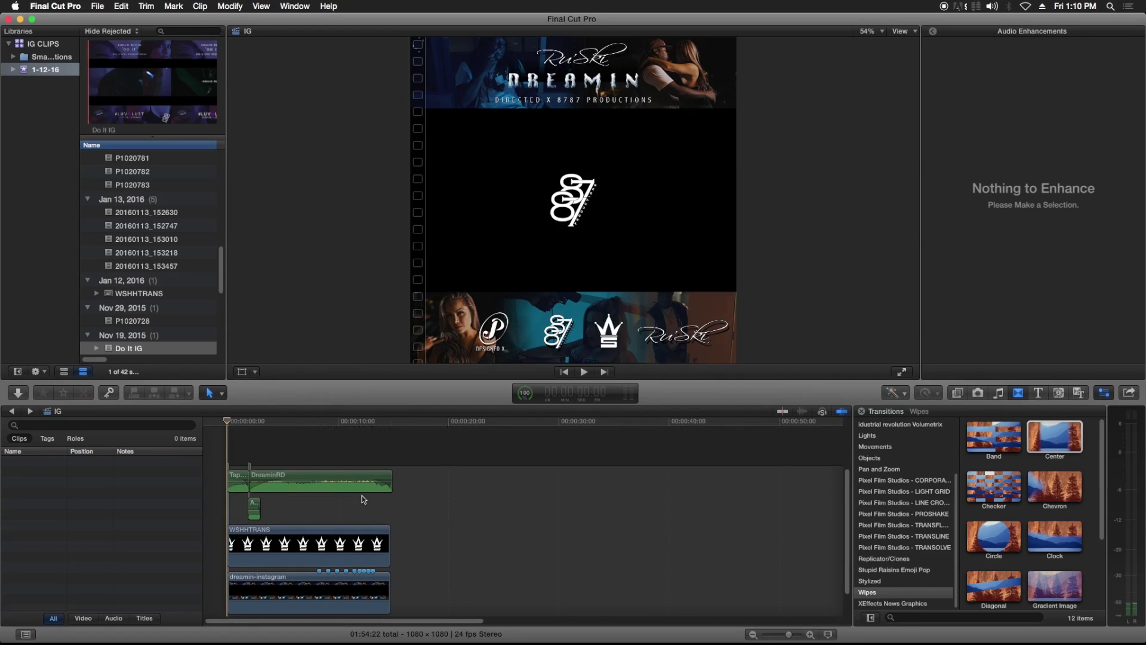
scroll(363, 498, "up", 2)
scroll(362, 500, "down", 1)
scroll(360, 501, "down", 2)
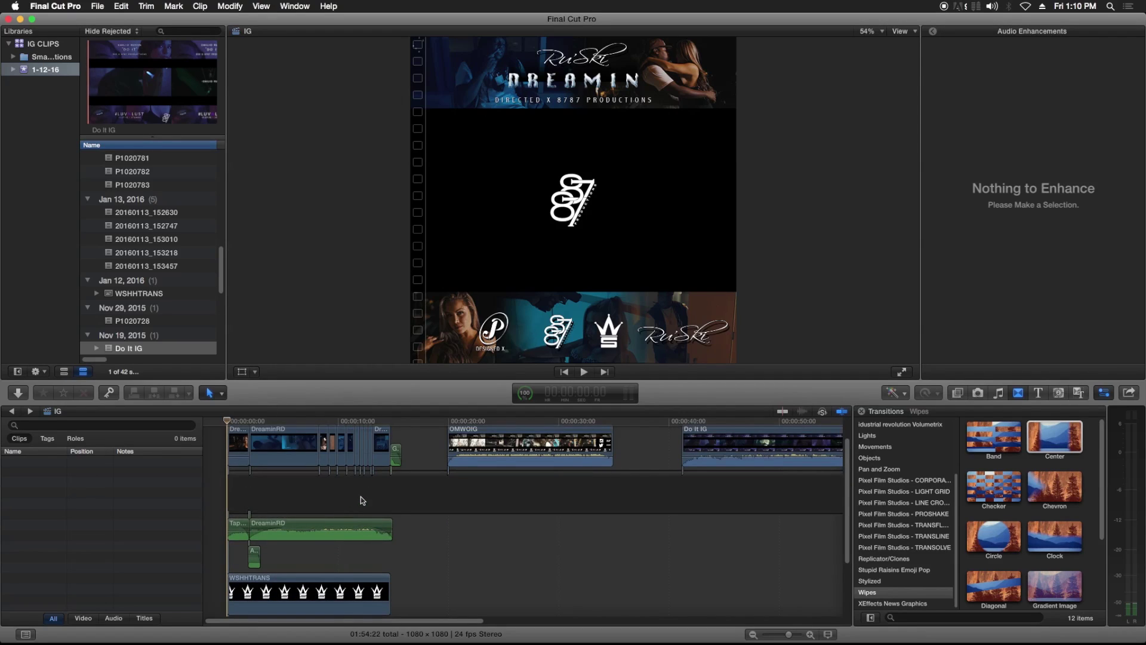
left_click(335, 542)
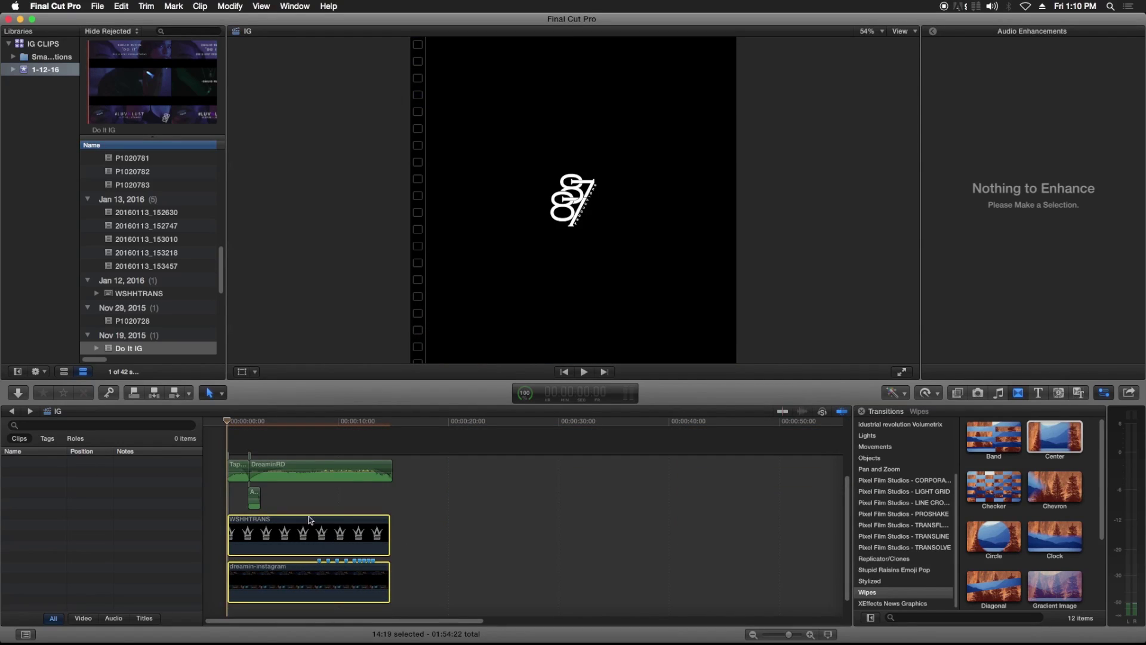
- Preview the first ten seconds of the layered Dreamin section
scroll(309, 520, "up", 4)
left_click_drag(228, 420, 227, 448)
scroll(413, 574, "down", 3)
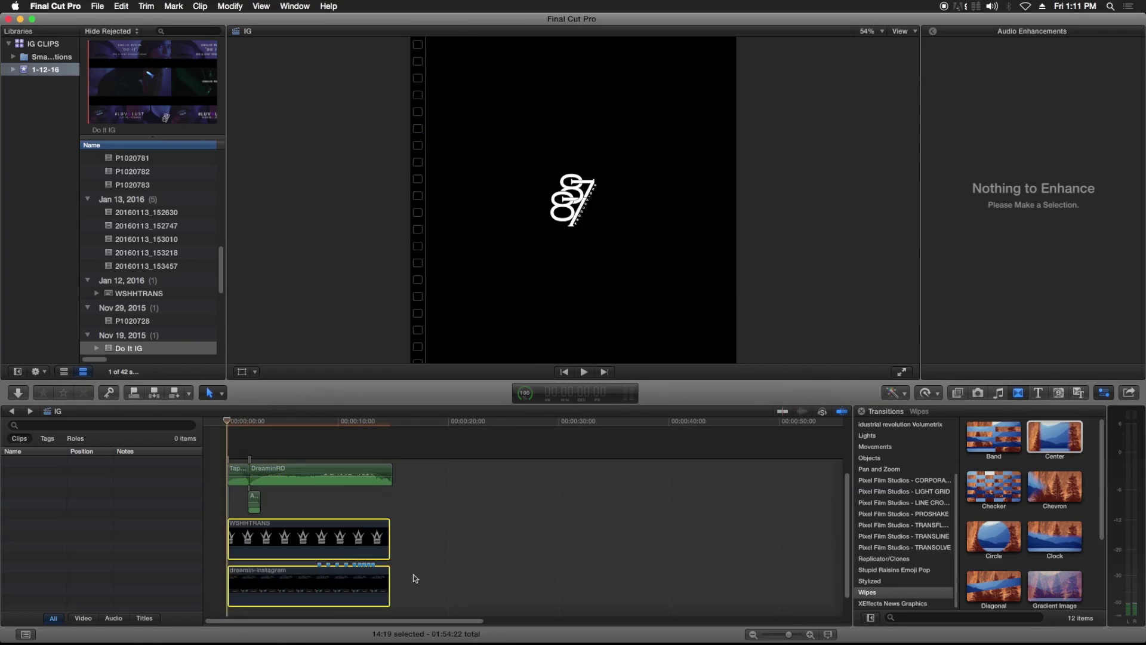
scroll(412, 582, "up", 3)
scroll(409, 595, "down", 2)
scroll(334, 514, "up", 2)
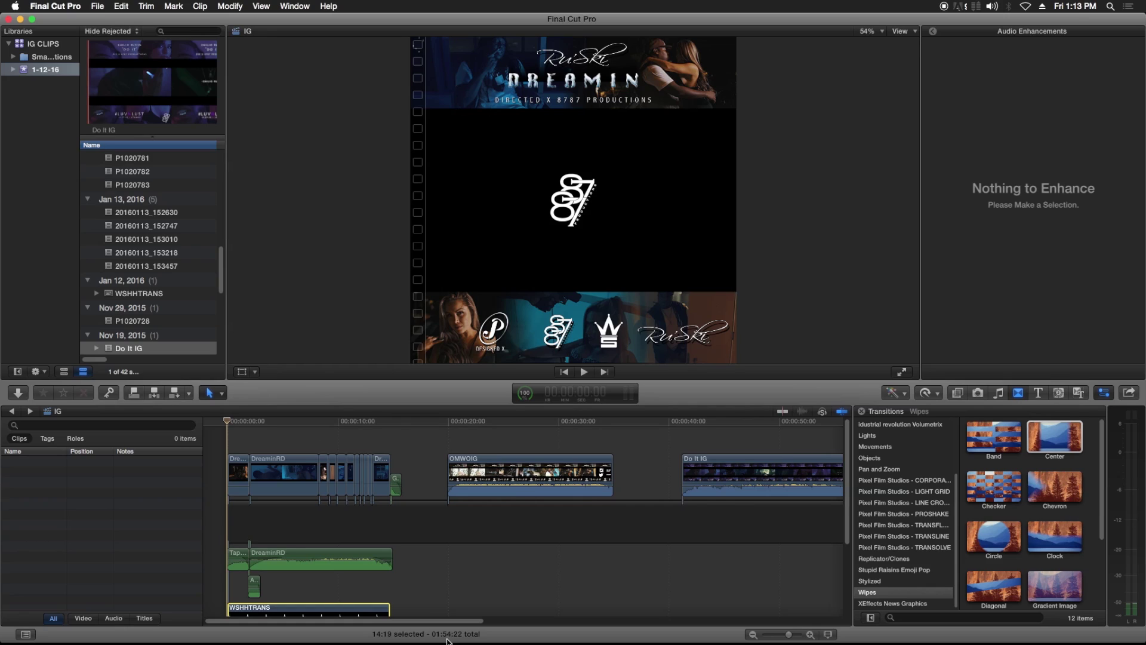
- Jump to the Do It section, then show the IG CLIPS library's Projects list in the browser
left_click_drag(448, 621, 509, 623)
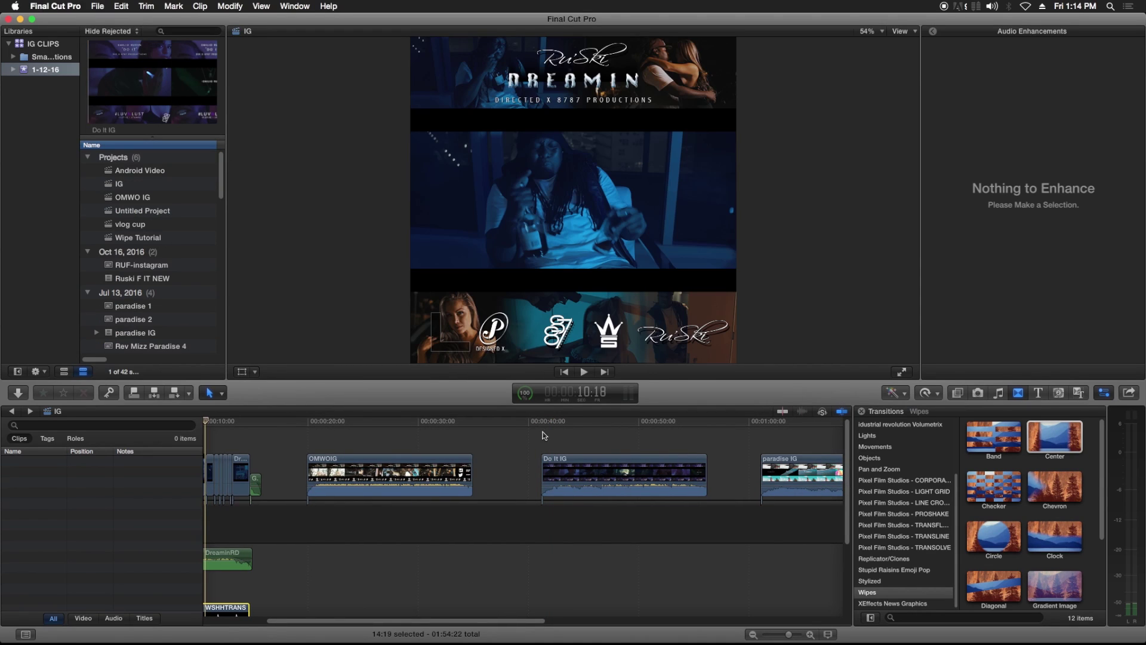
left_click(544, 434)
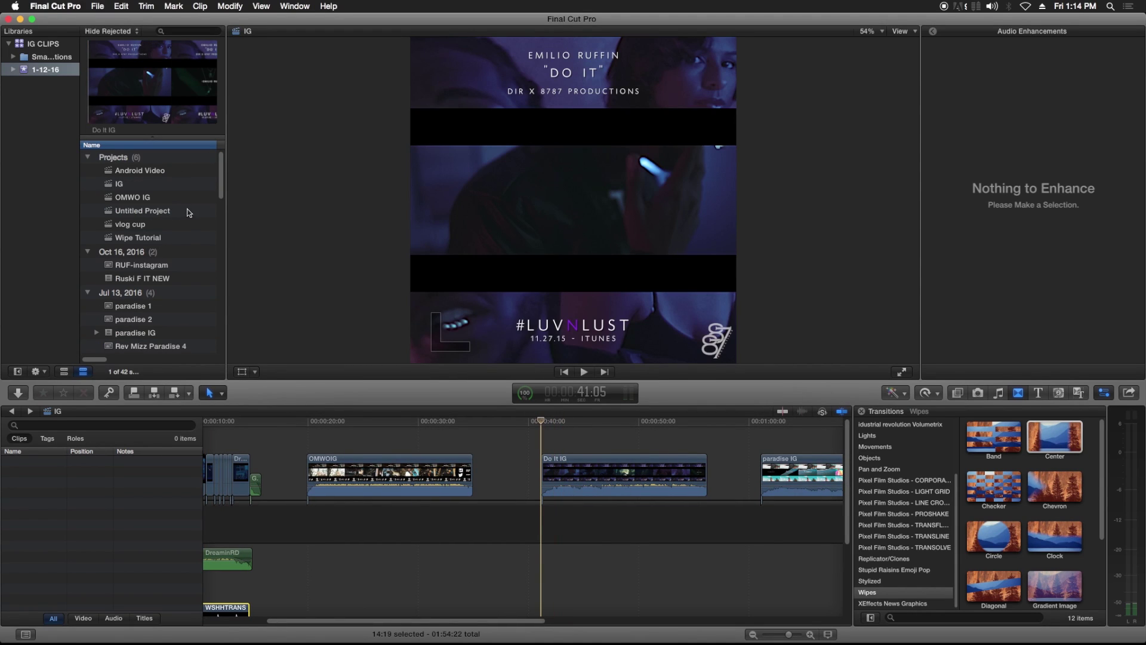
left_click(42, 45)
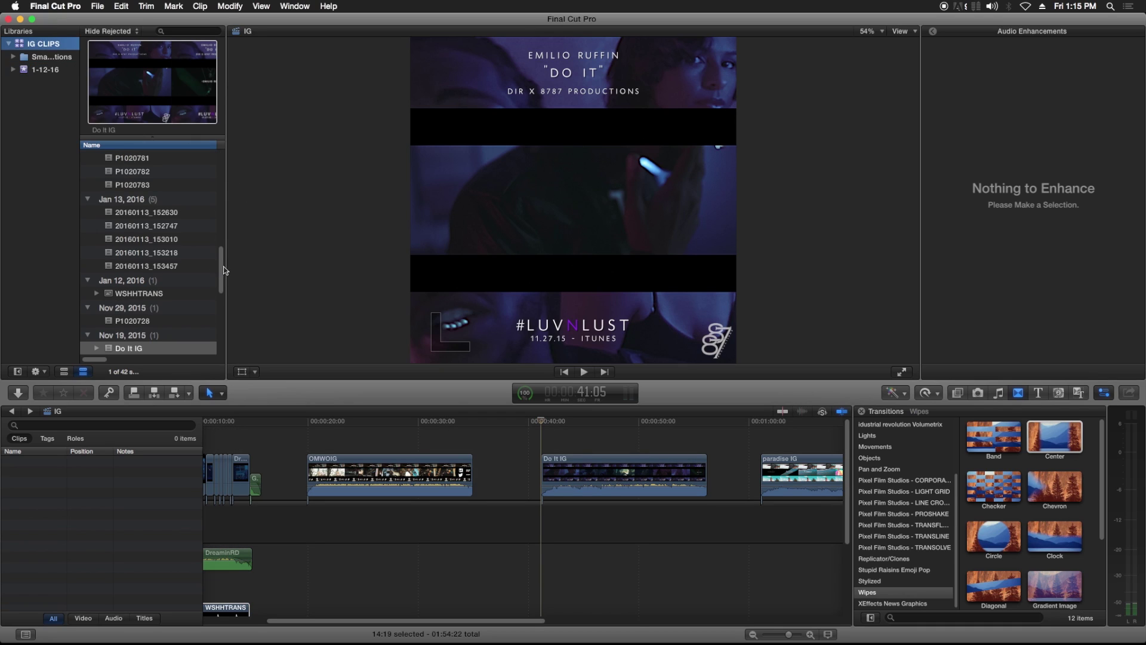
left_click_drag(224, 270, 228, 170)
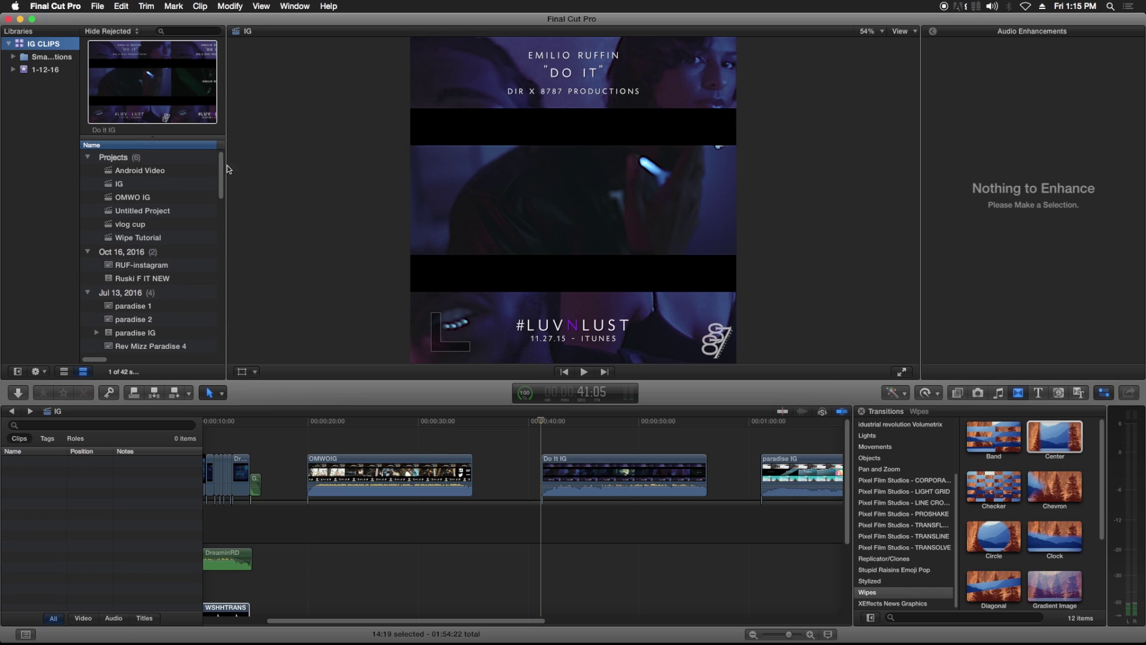
scroll(222, 172, "down", 3)
scroll(222, 172, "up", 3)
- Create an empty project named 'IG TUT' (1080p HD 24p Stereo) in the 1-12-16 event
left_click(99, 7)
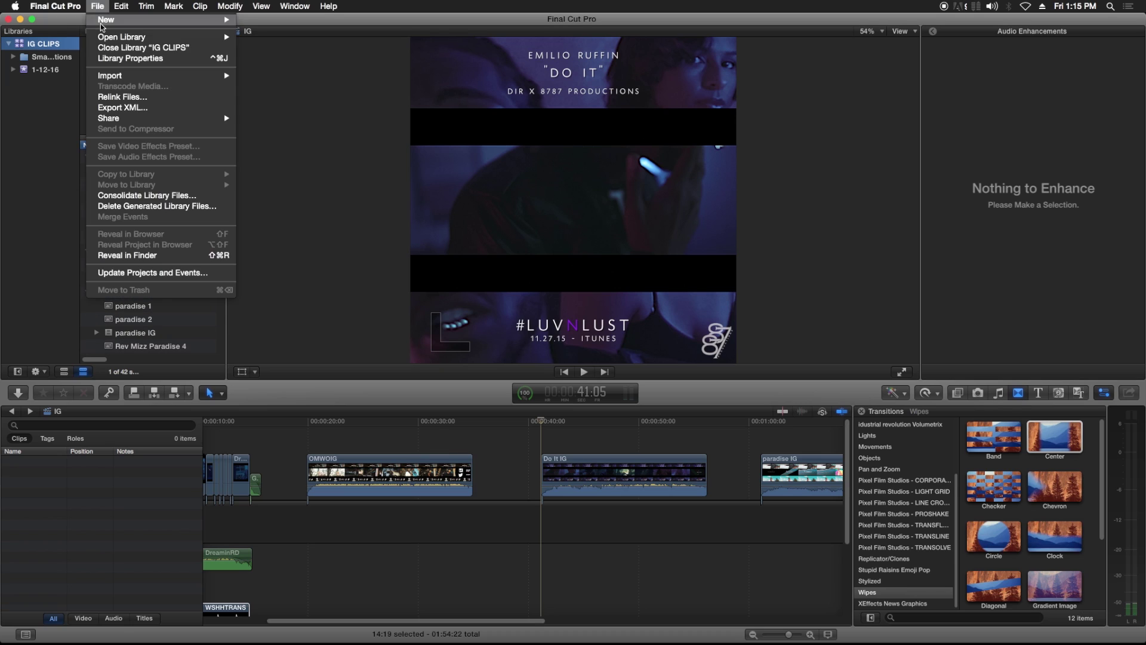
mouse_move(119, 20)
left_click(268, 24)
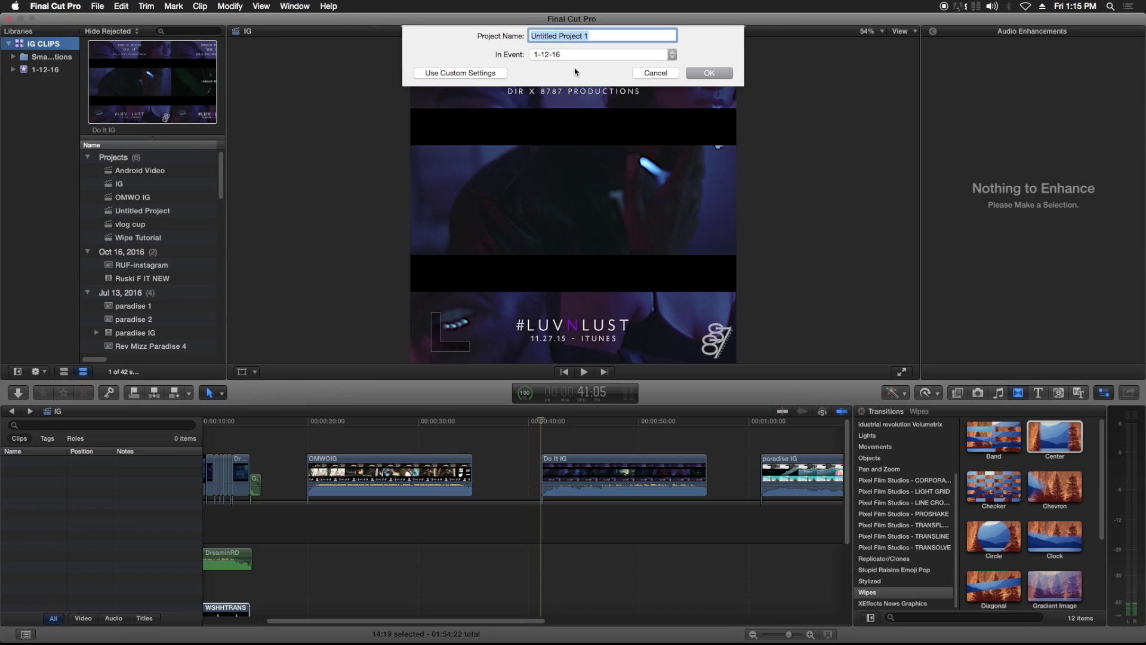
type("IG TUT")
key("Return")
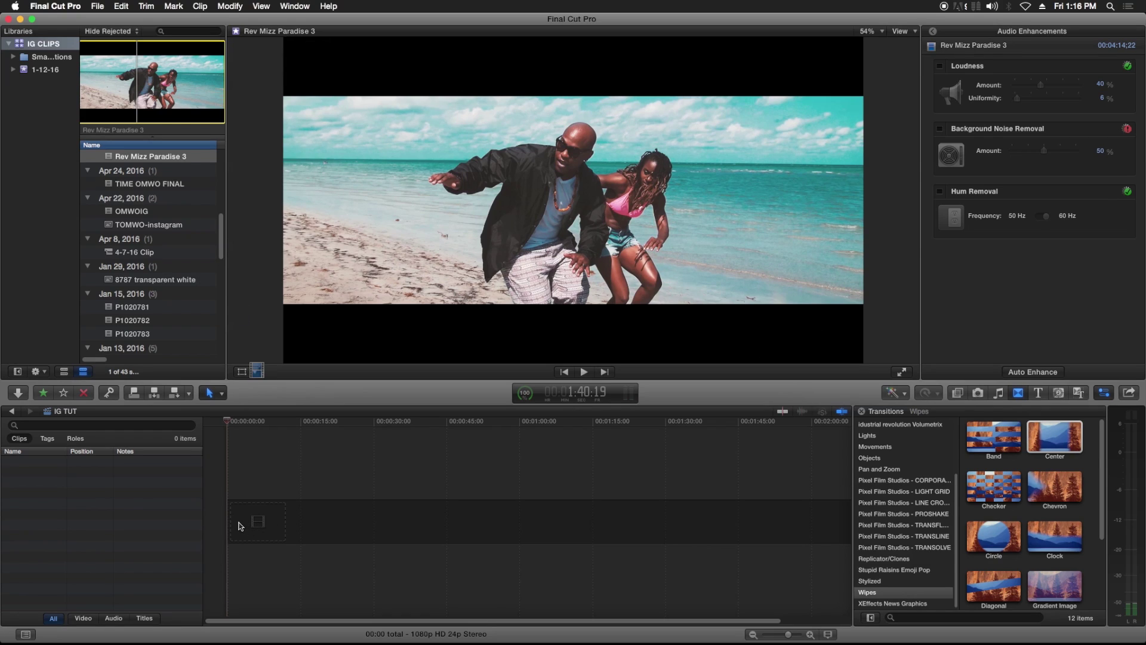
- Add Rev Mizz Paradise 3 to IG TUT, lift it from the storyline, and scrub into it
key("q")
right_click(313, 524)
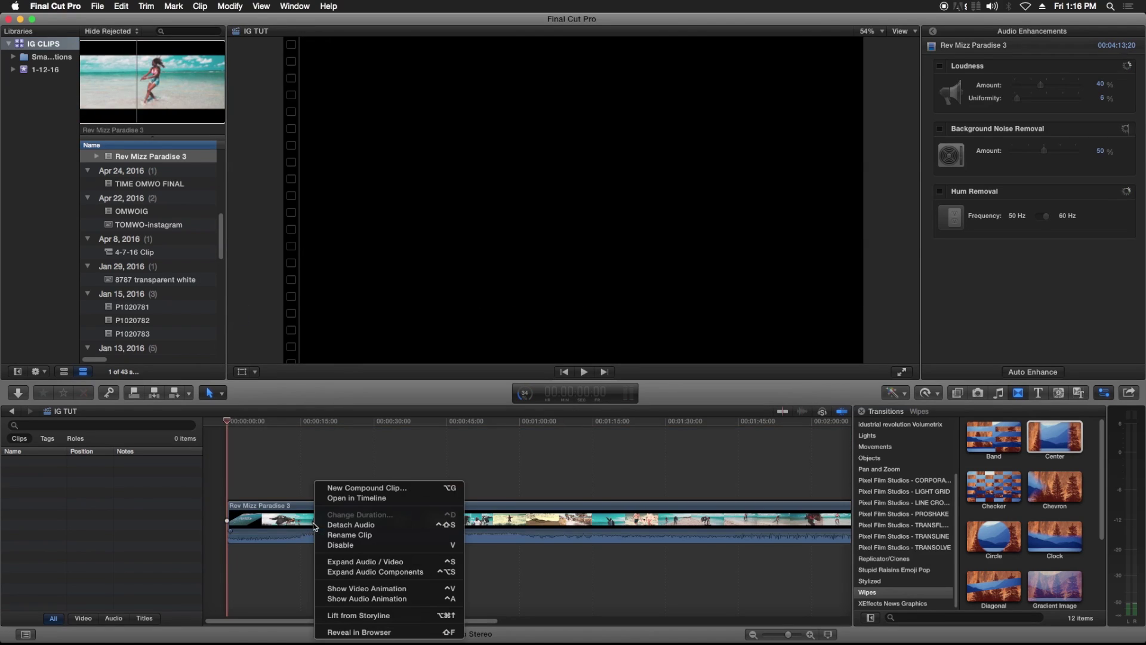
left_click(392, 617)
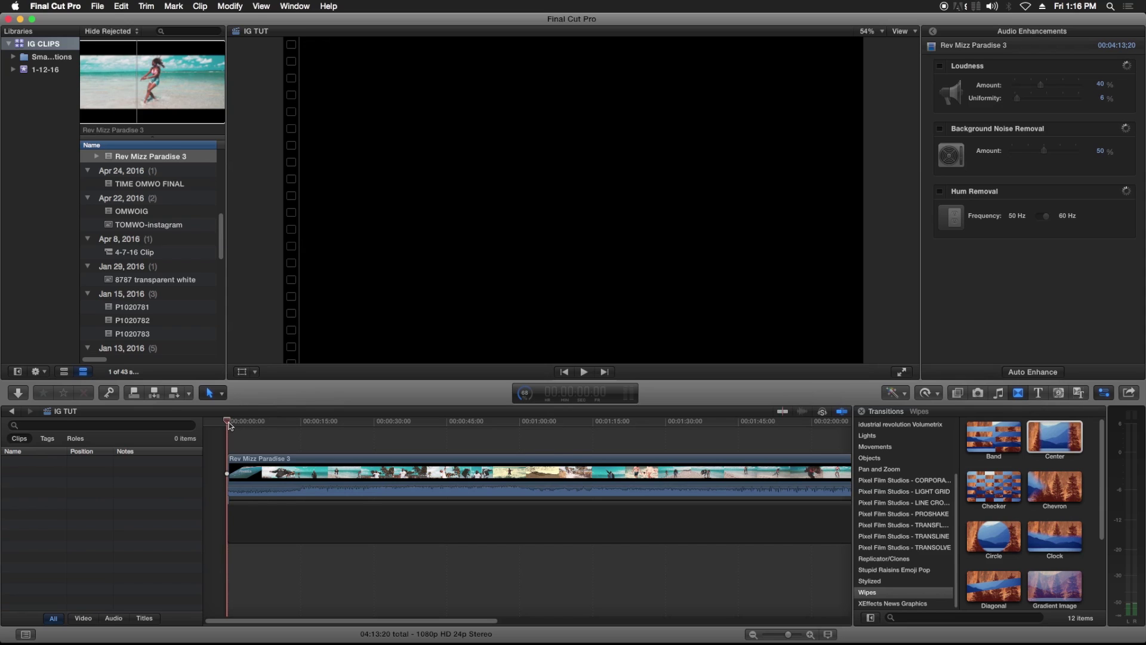
left_click_drag(227, 426, 288, 435)
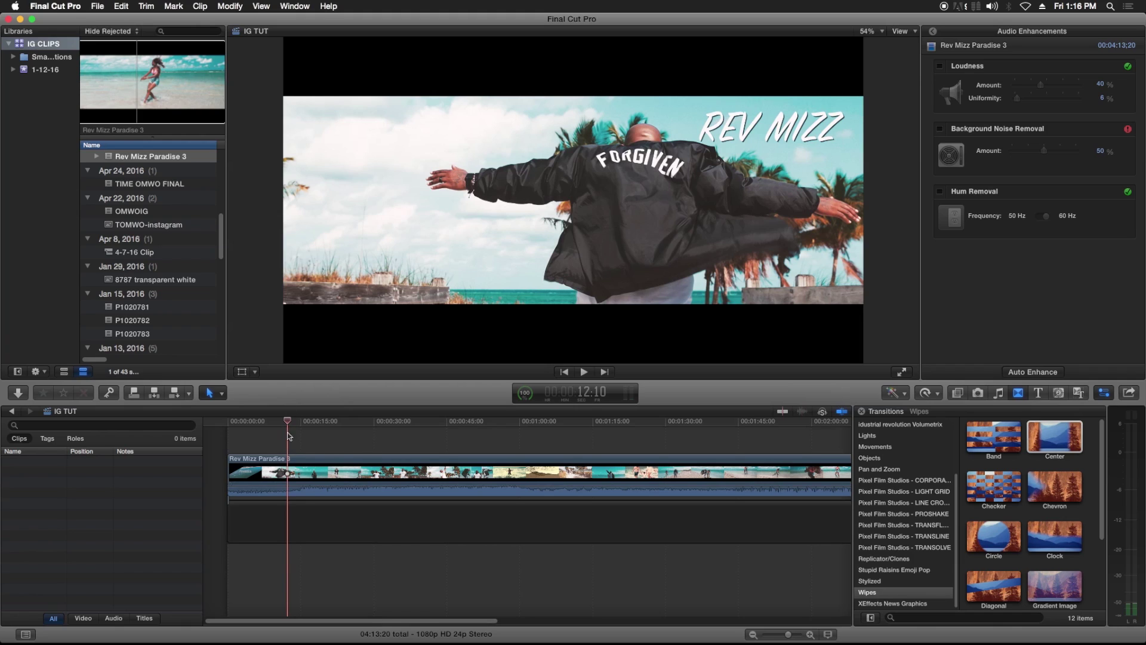
- Save the current Rev Mizz Paradise 3 frame as PNG still 'para ss 1' on the Desktop
left_click(288, 461)
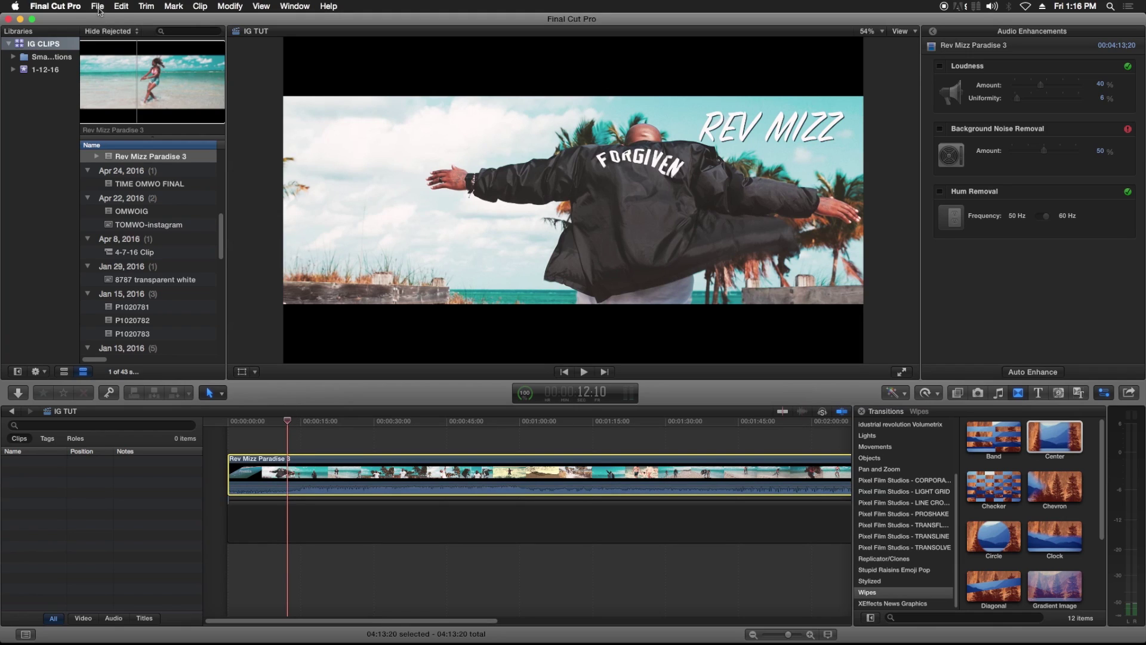
left_click(99, 8)
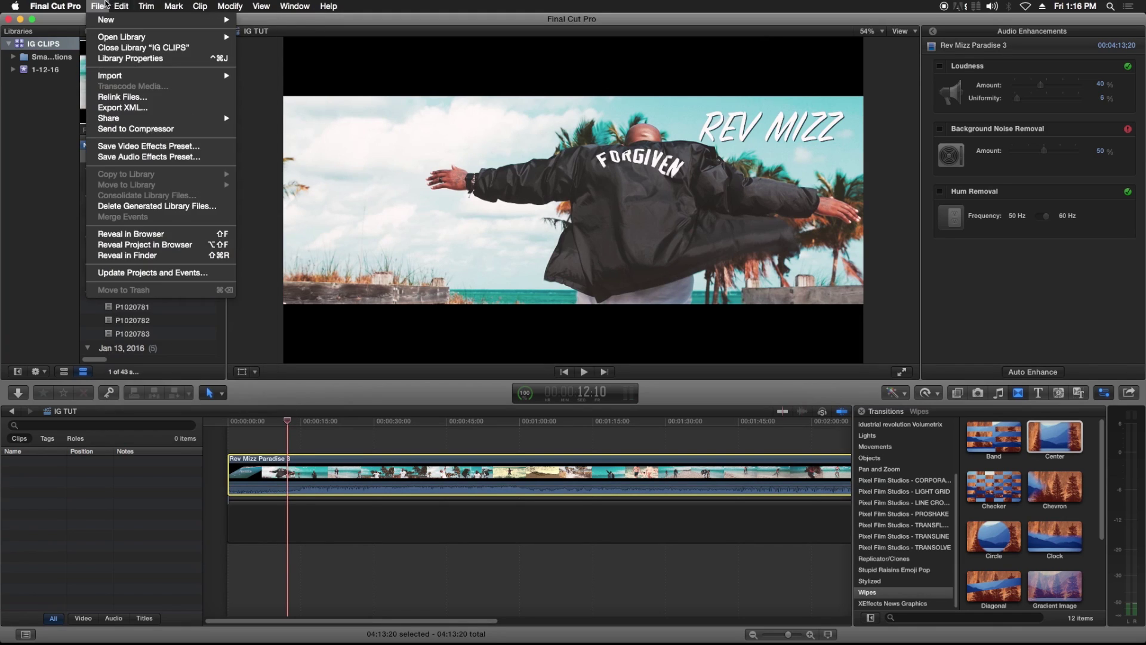
mouse_move(125, 120)
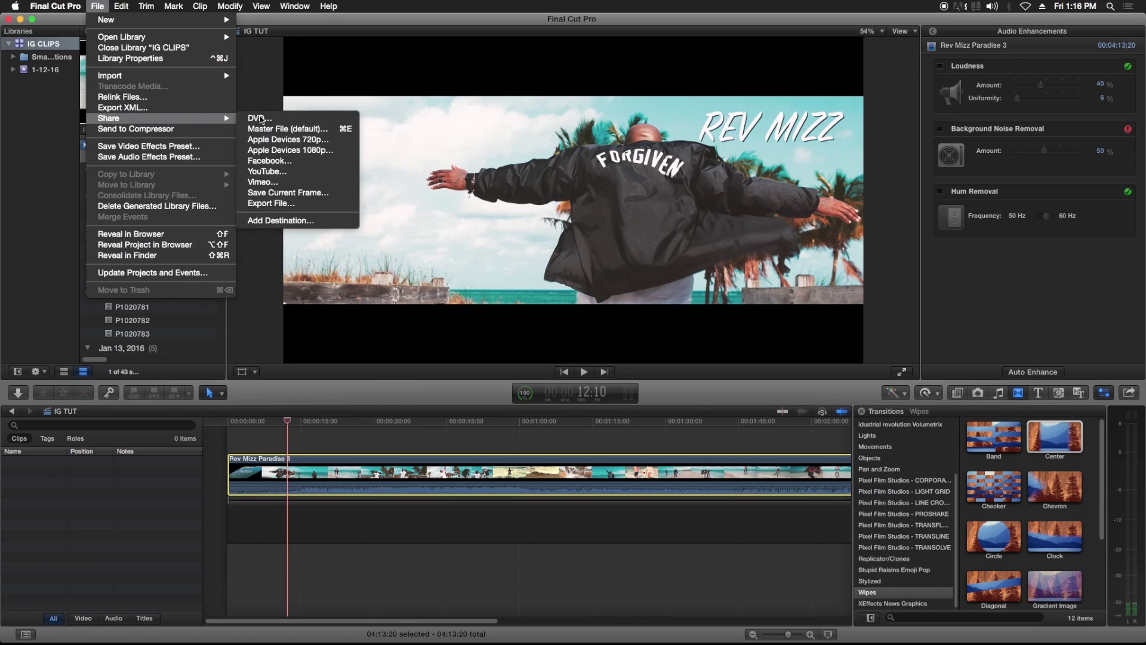
left_click(291, 196)
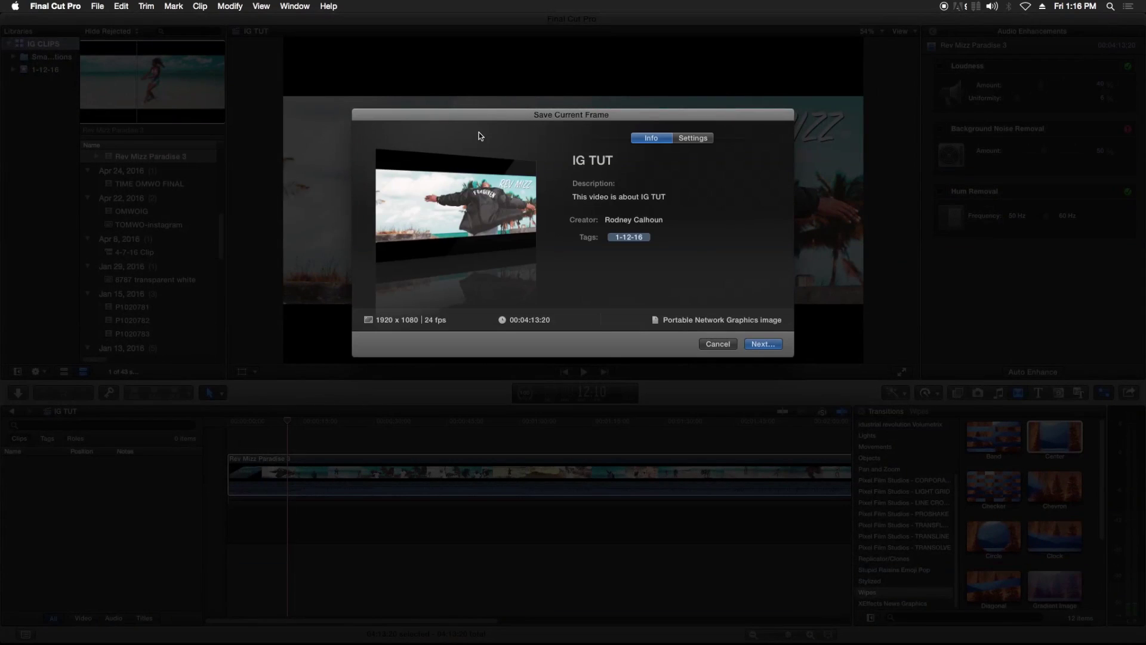
type("para ss 1")
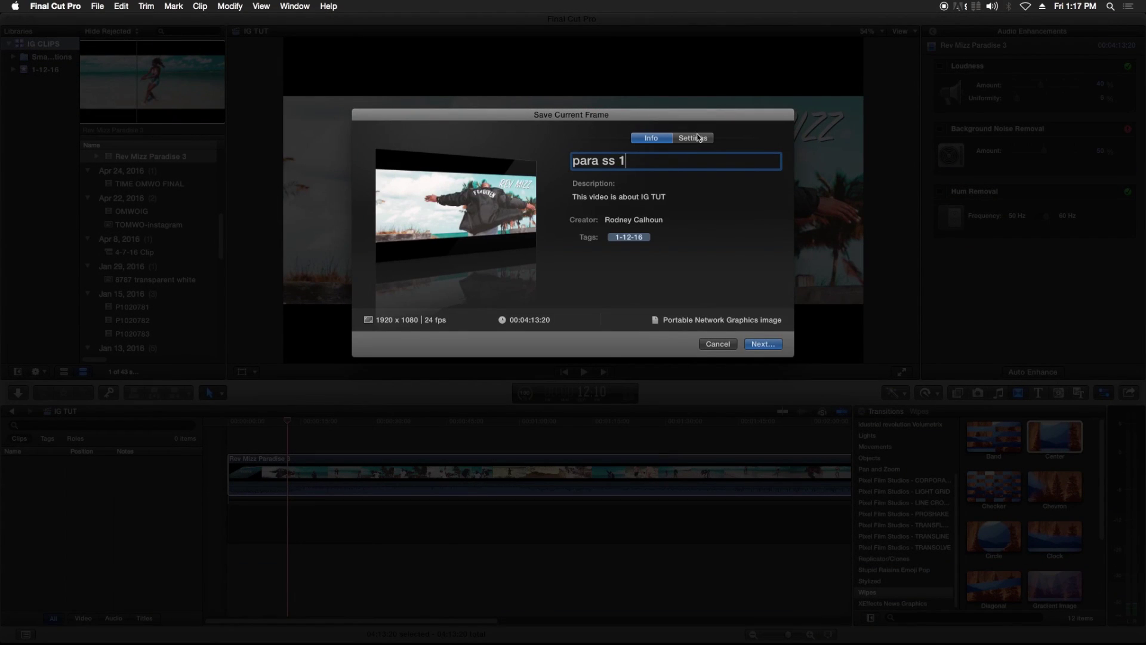
left_click(697, 138)
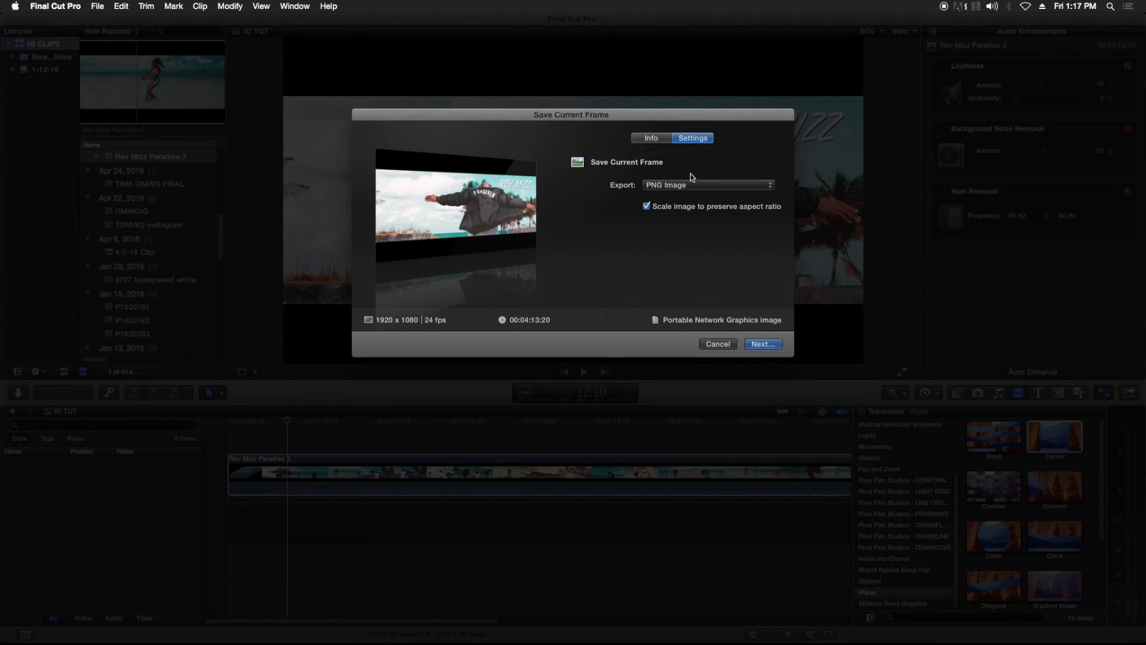
left_click(688, 186)
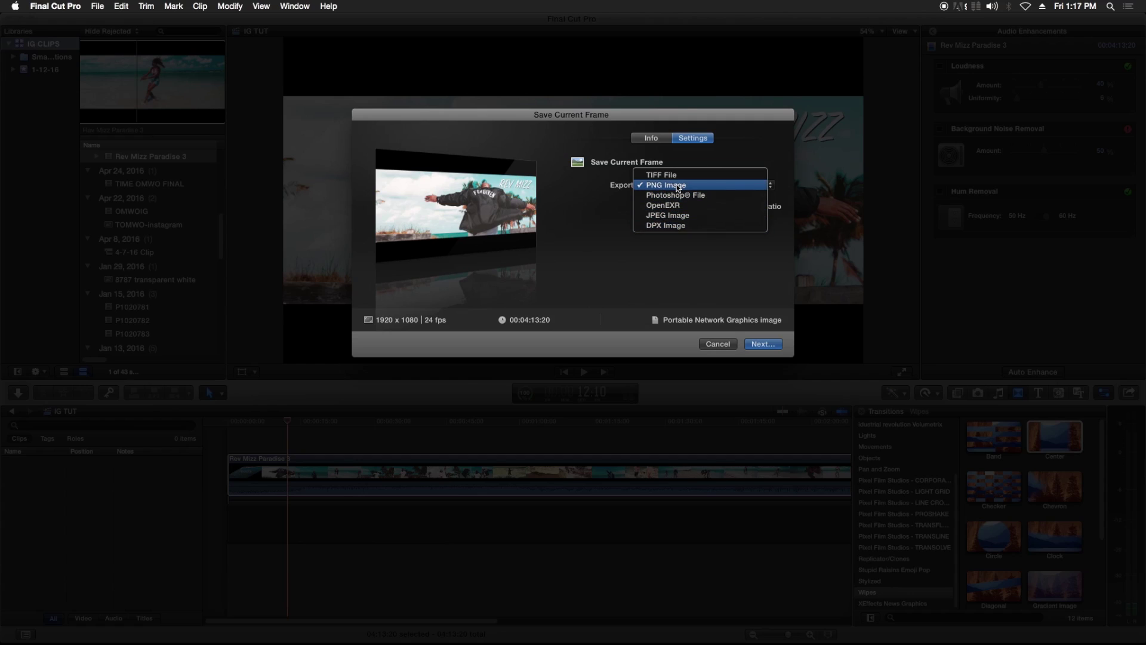
left_click(678, 186)
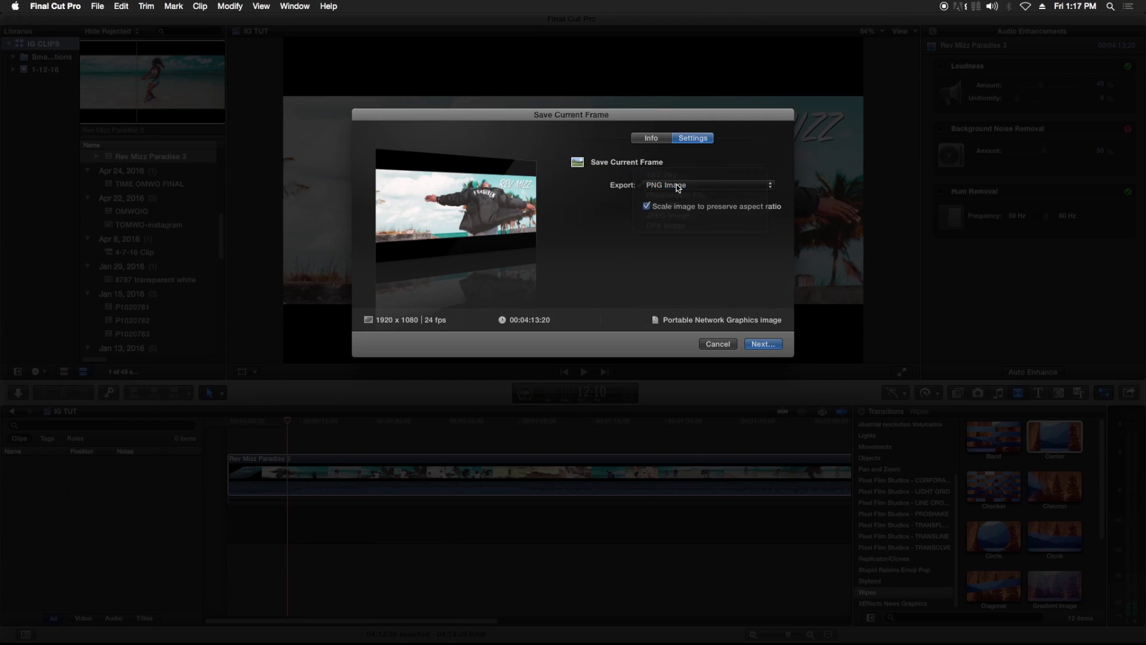
left_click(753, 339)
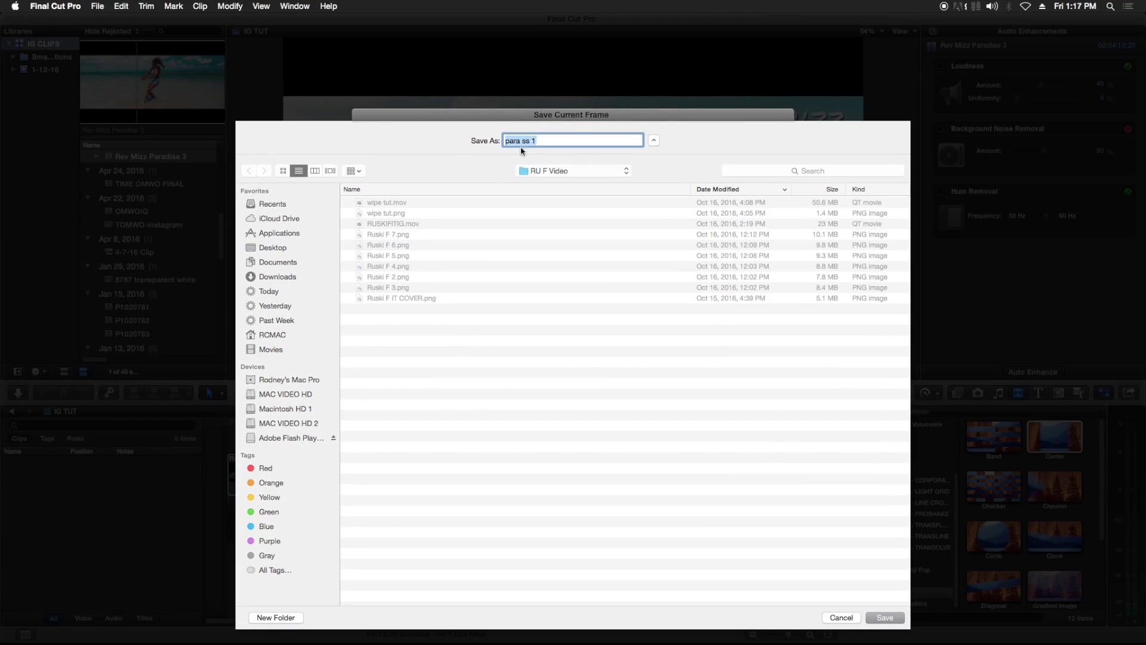
left_click(273, 247)
left_click(885, 618)
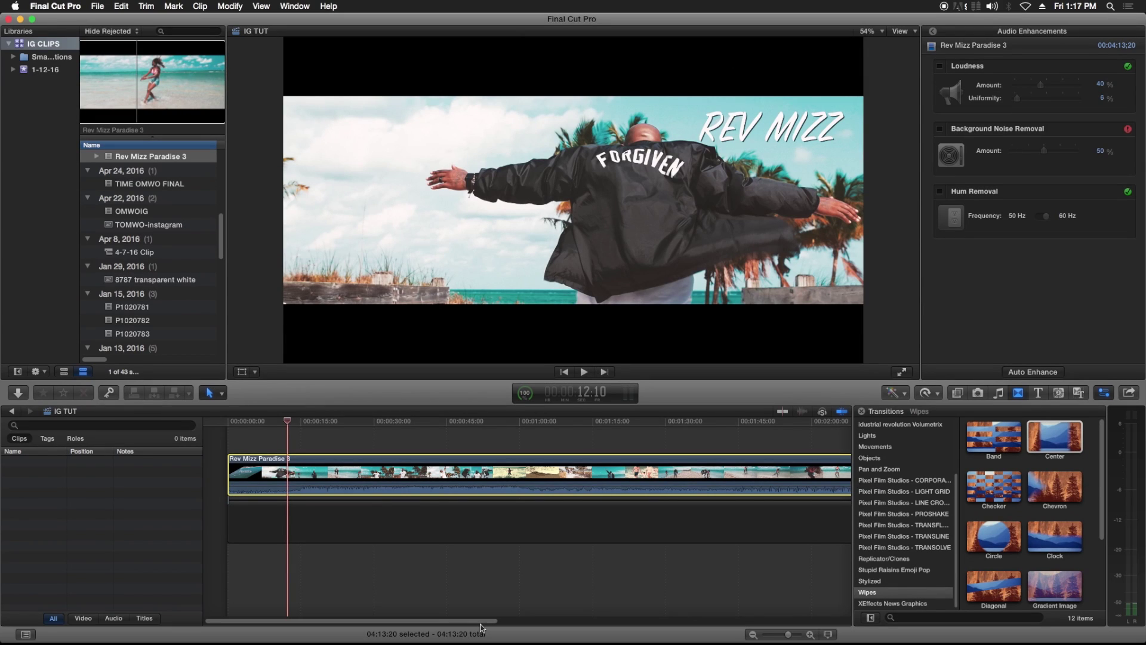
- Fit the clip in the timeline, park the playhead on the praying shot at 2:23, and select it
left_click_drag(486, 624, 508, 625)
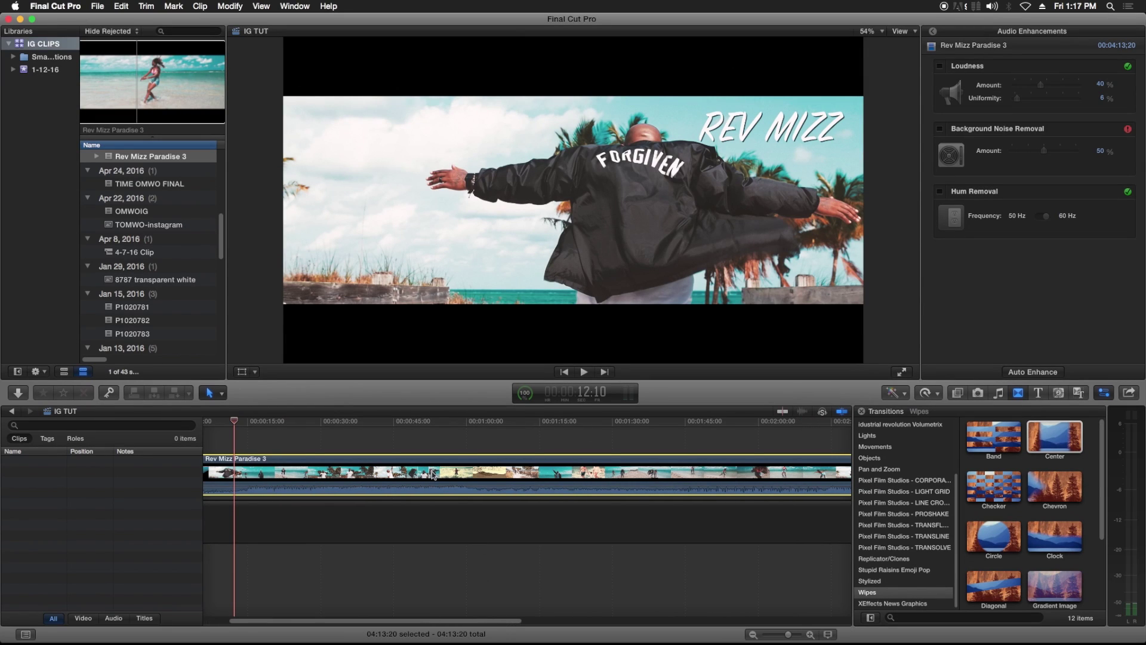
left_click_drag(228, 417, 367, 438)
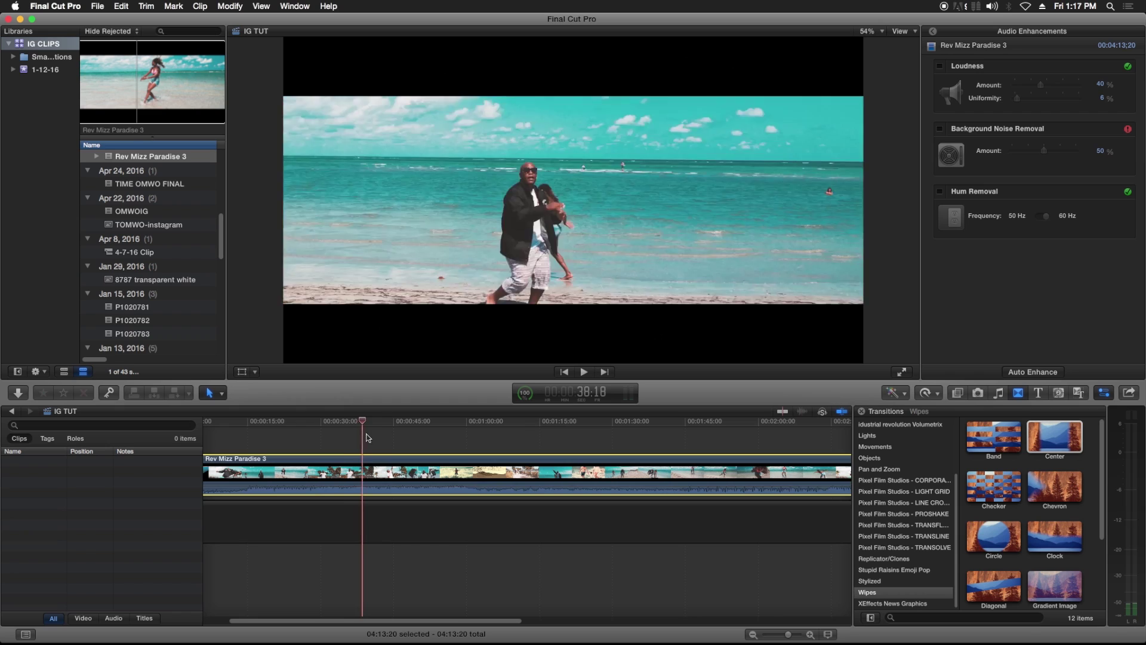
key("shift+z")
left_click(514, 429)
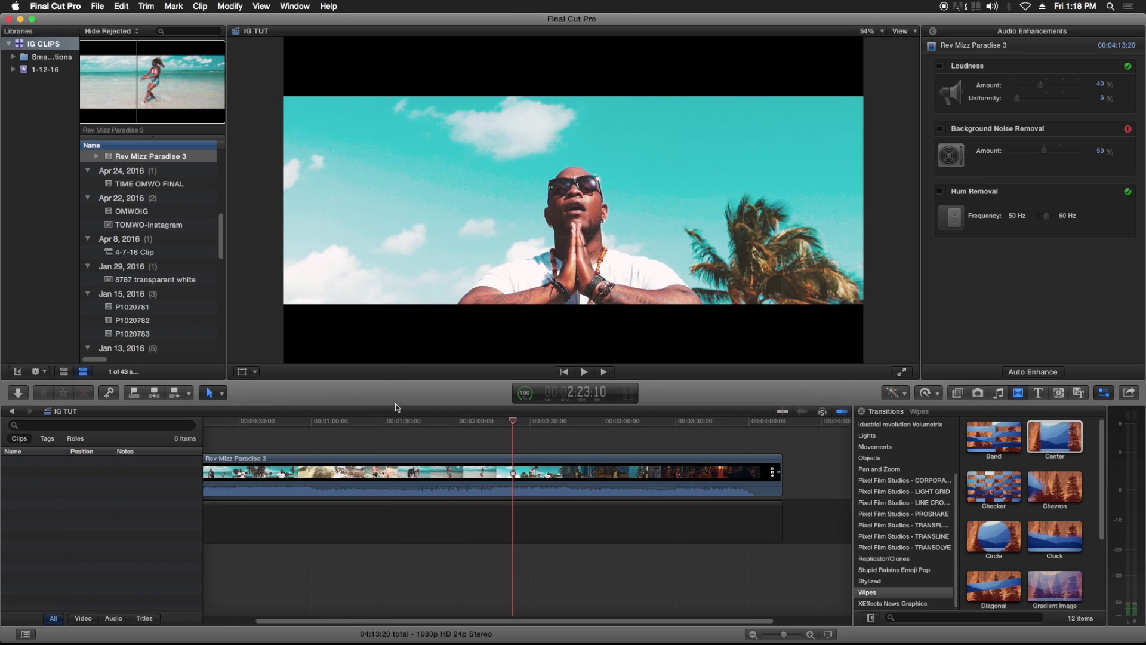
left_click(517, 472)
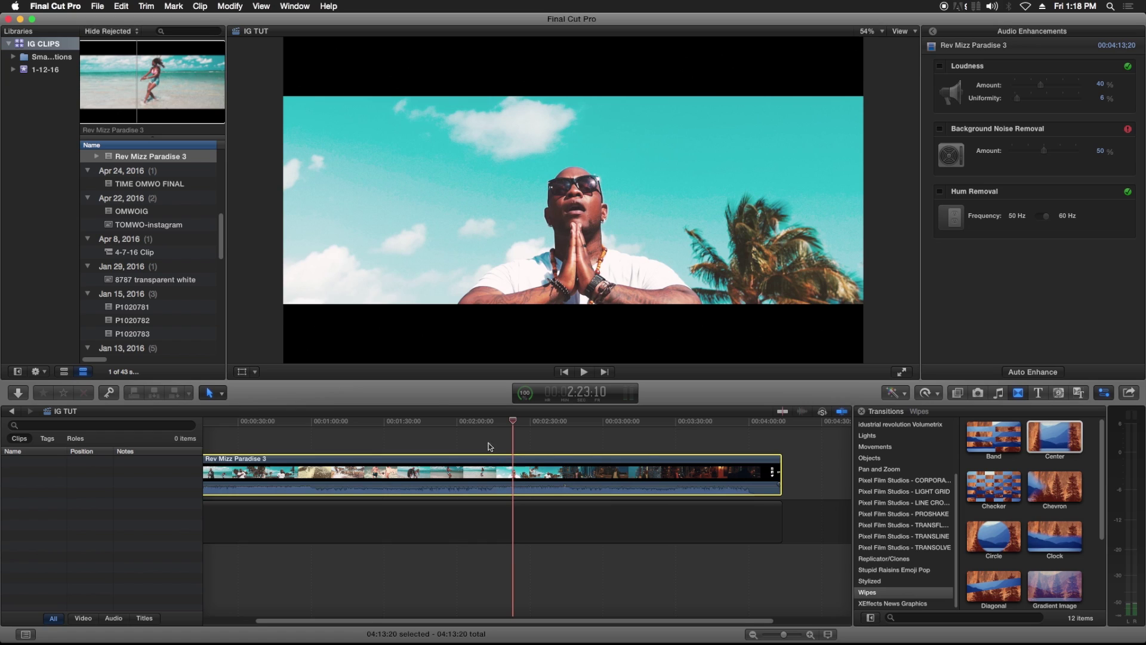
- Start Save Current Frame for this frame and put the cursor in the still's name field
left_click(102, 6)
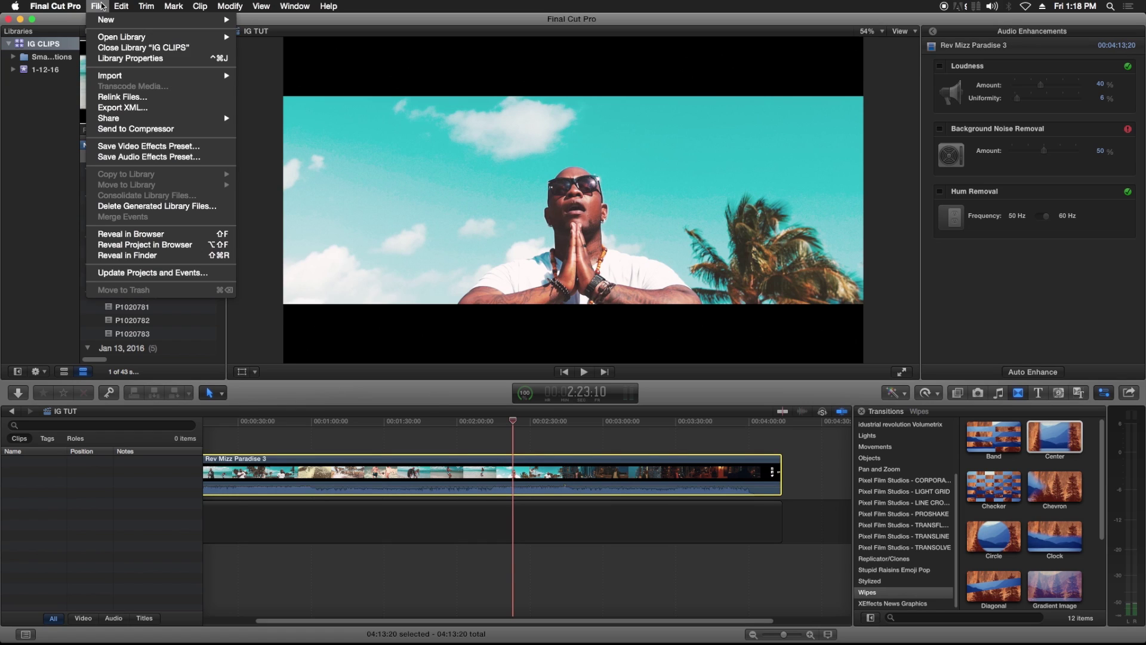
mouse_move(147, 119)
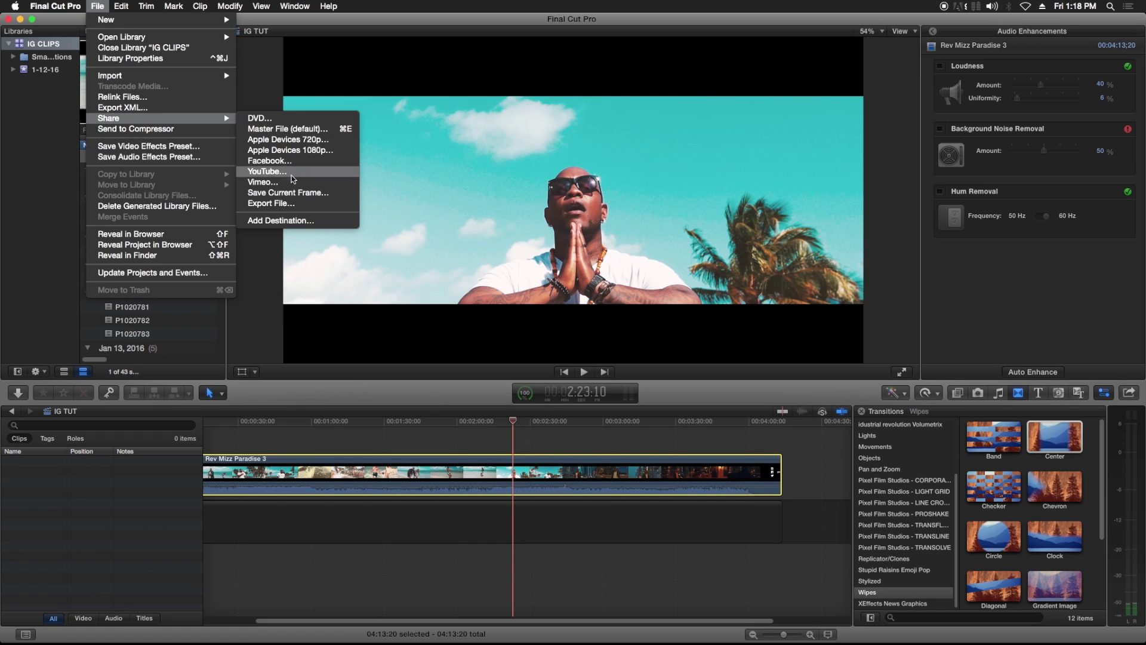
left_click(289, 192)
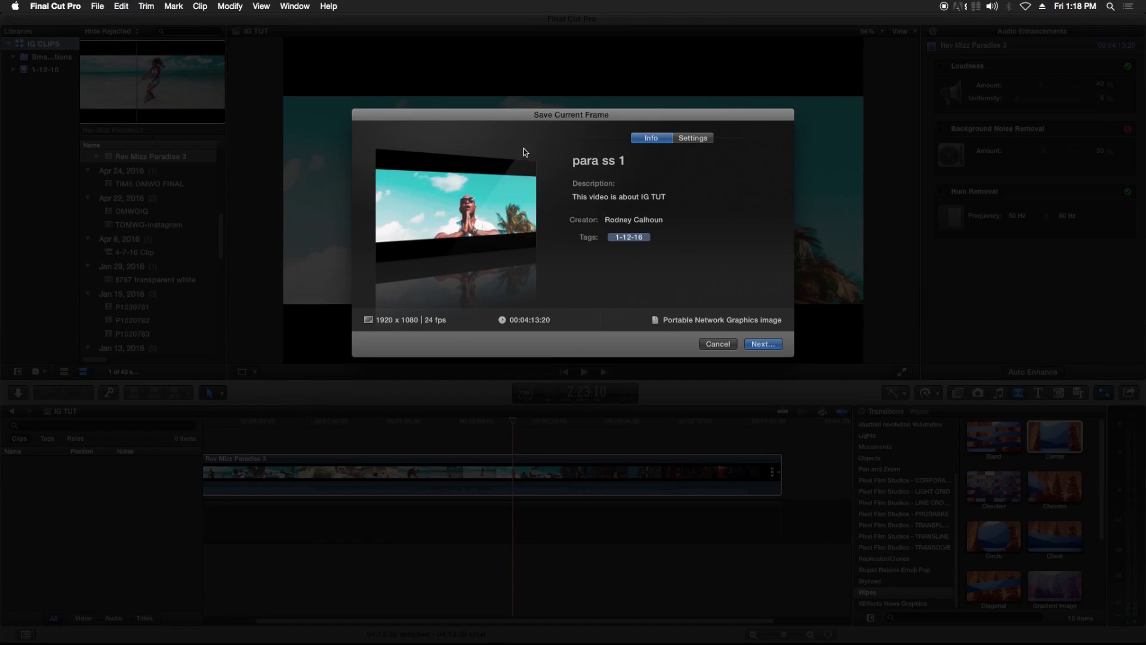
left_click(622, 161)
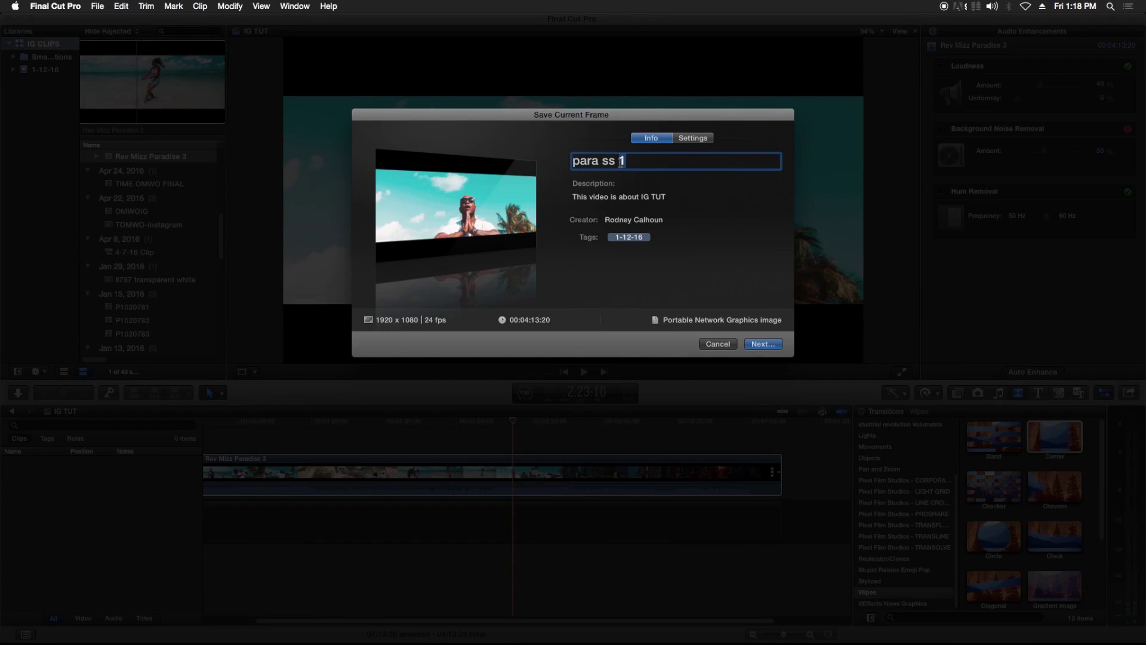
- Save the still as 'para ss 2', then zoom the timeline out and scrub to the beach shot
type("2")
key("Return")
key("Return")
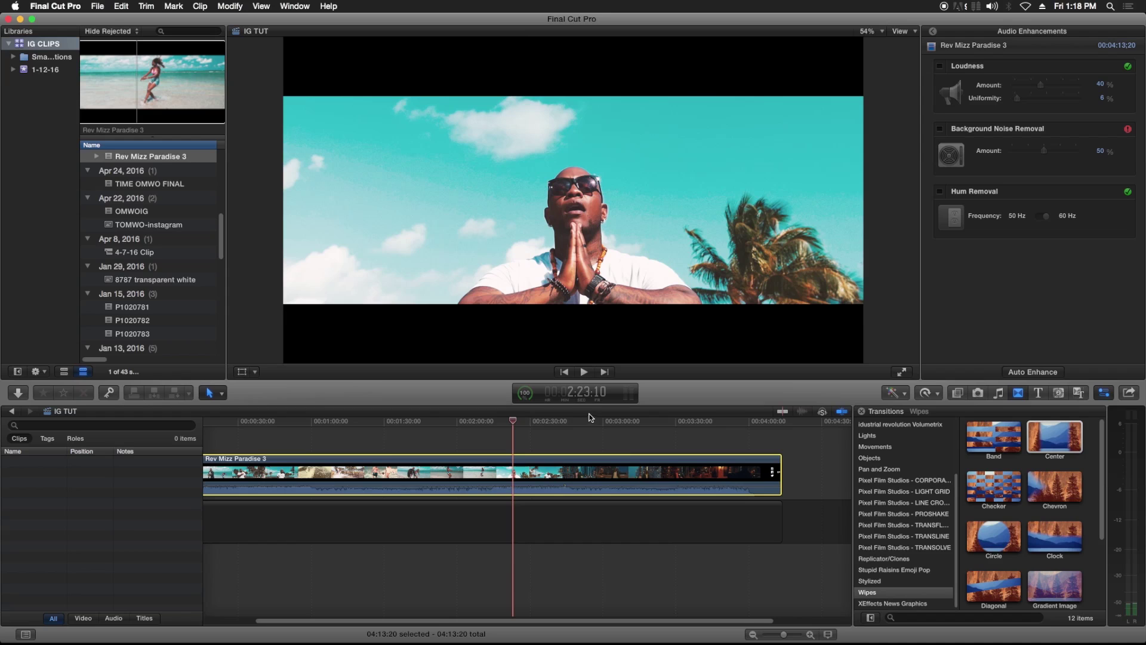
left_click(751, 635)
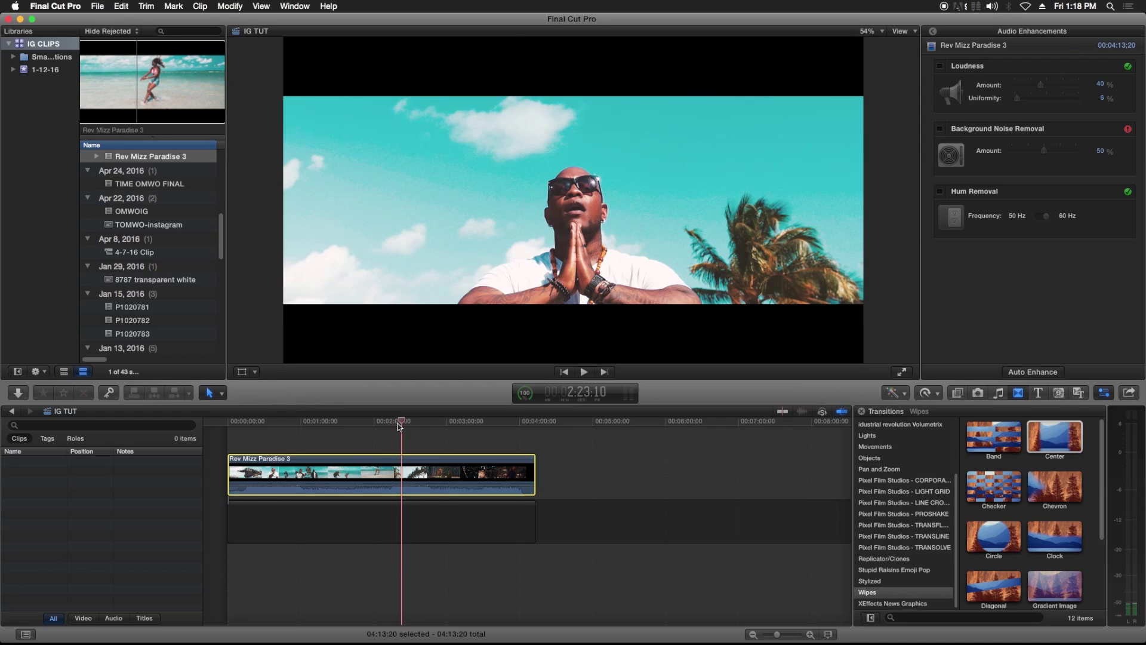
mouse_move(400, 425)
left_mouse_down()
mouse_move(228, 425)
mouse_move(390, 437)
left_mouse_up()
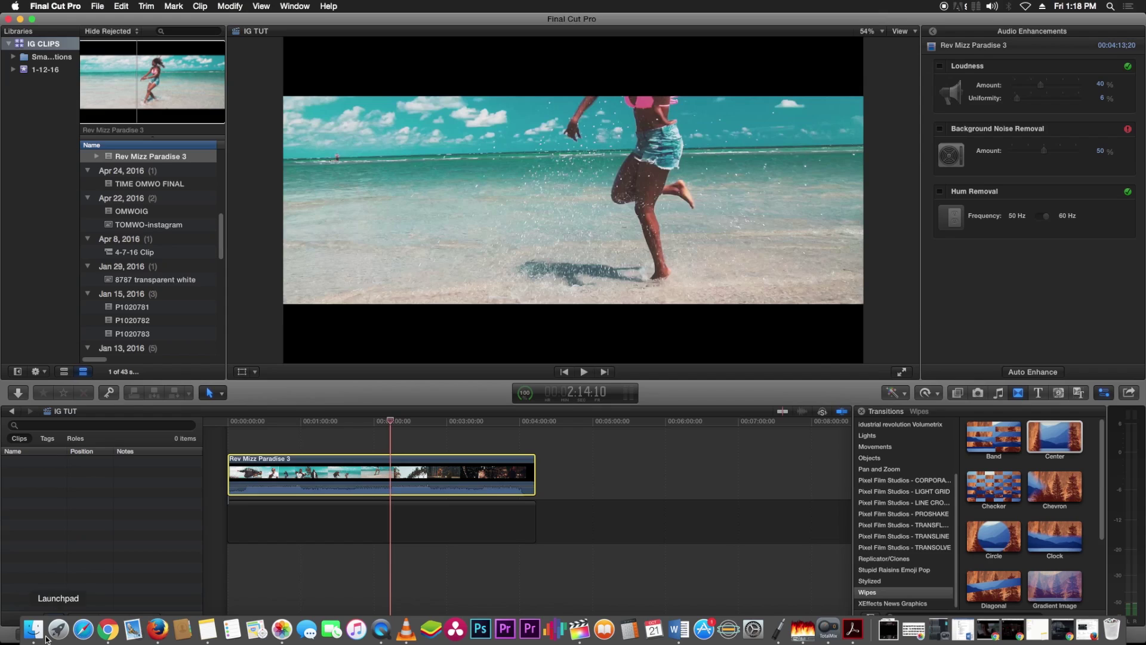
- Drag para ss 1.png and para ss 2.png from the Finder Desktop to the start of the IG TUT timeline
left_click(35, 631)
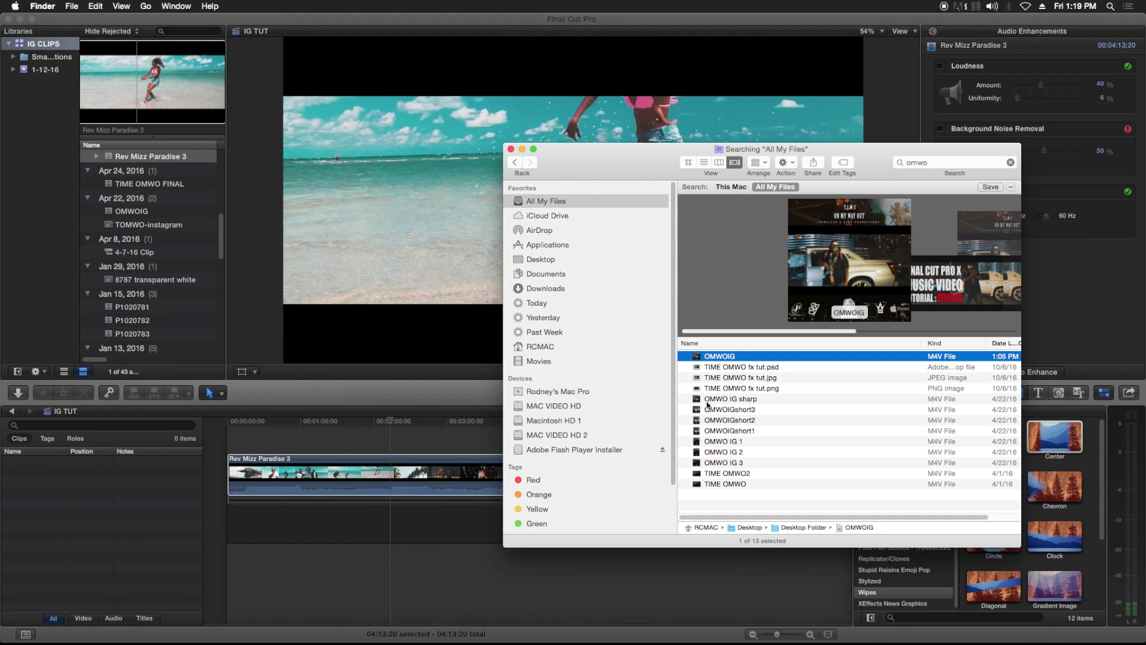
left_click(540, 259)
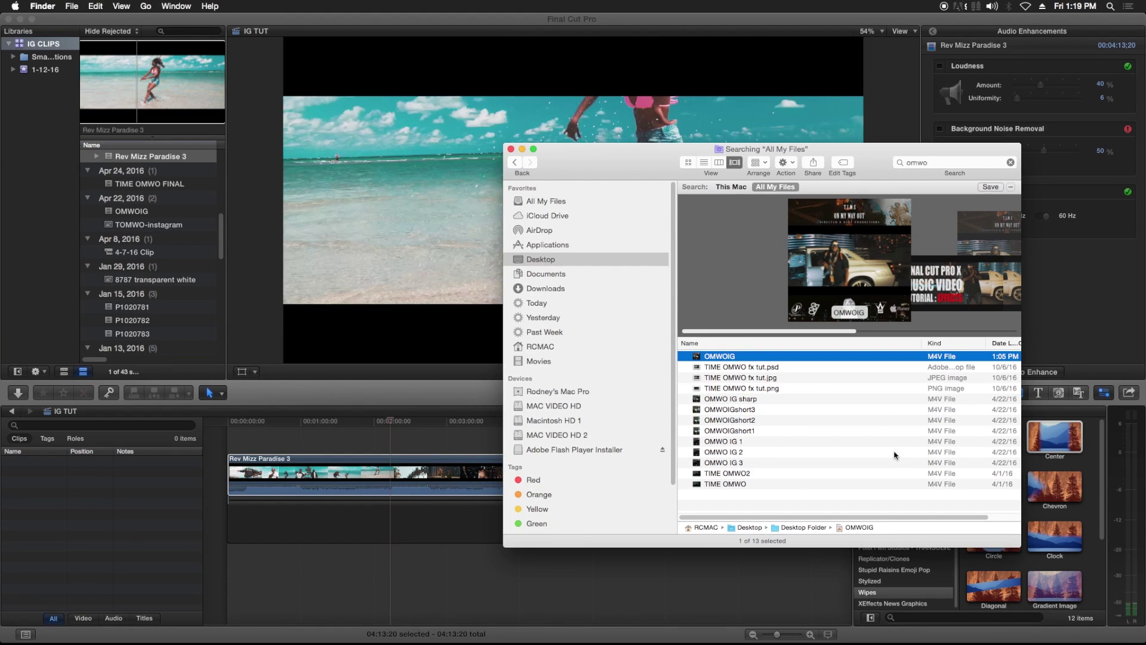
scroll(749, 442, "up", 2)
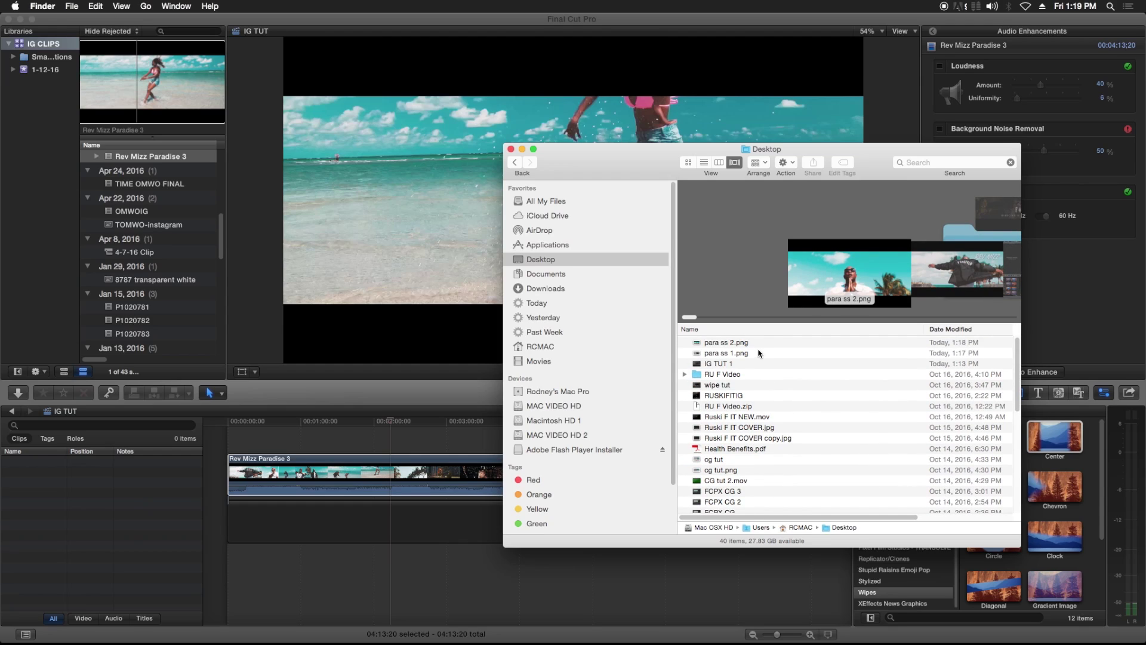
left_click(747, 355)
left_click(735, 344, "shift")
mouse_move(746, 342)
left_mouse_down()
mouse_move(334, 418)
mouse_move(236, 449)
left_mouse_up()
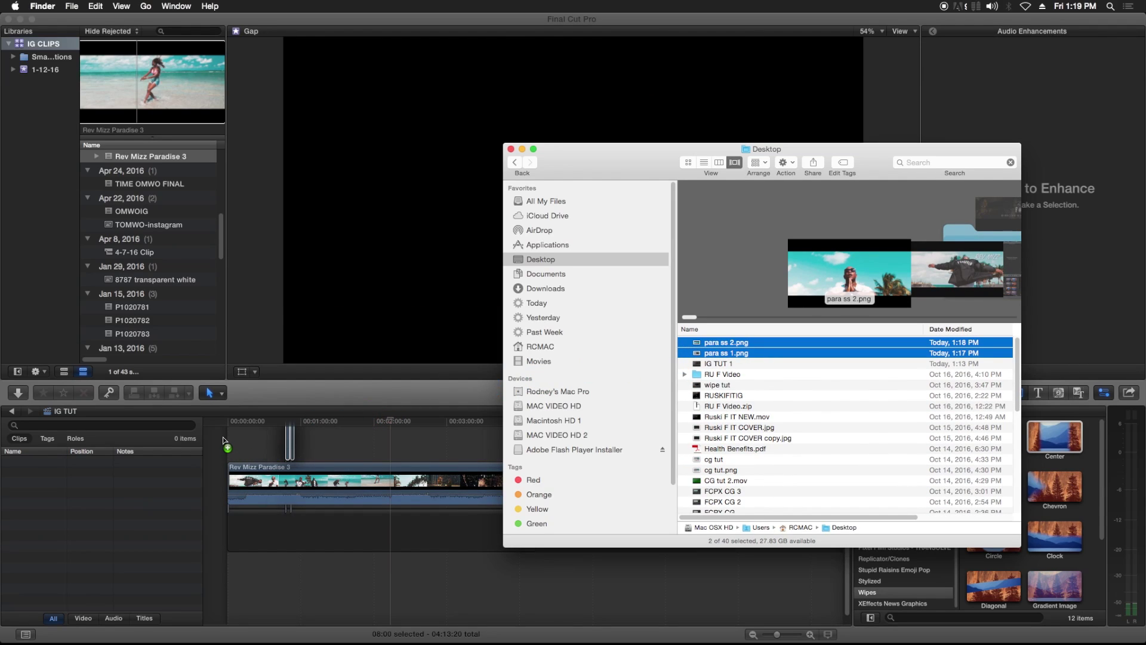
left_click(283, 6)
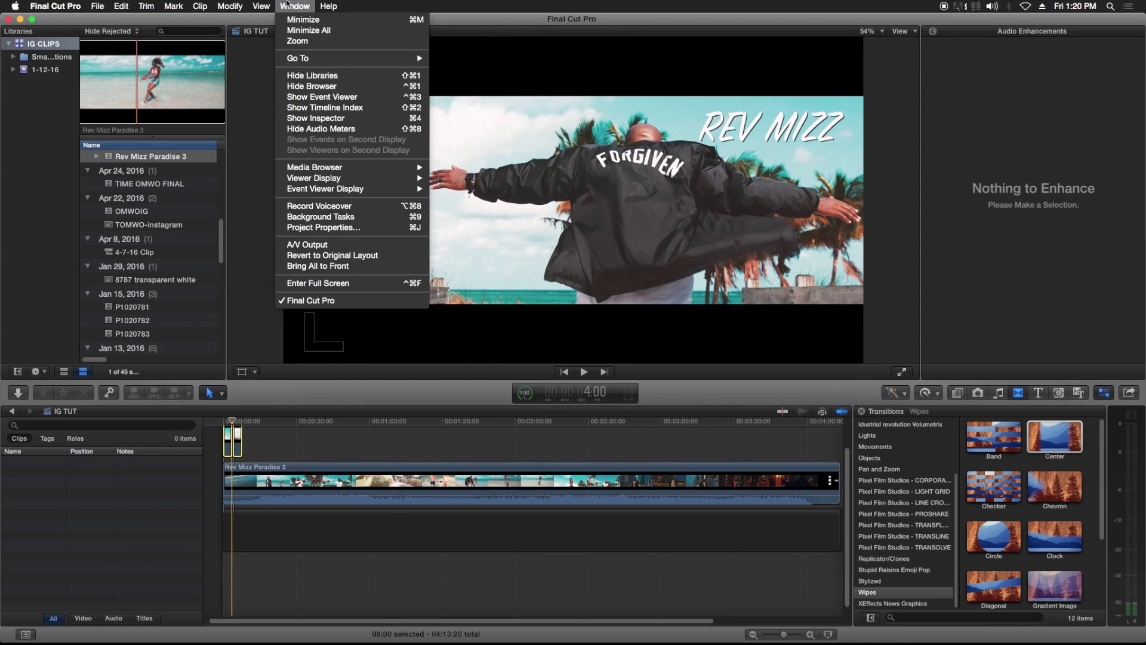
- Dismiss the window layout menu and hide the audio enhancements pane
left_click(261, 101)
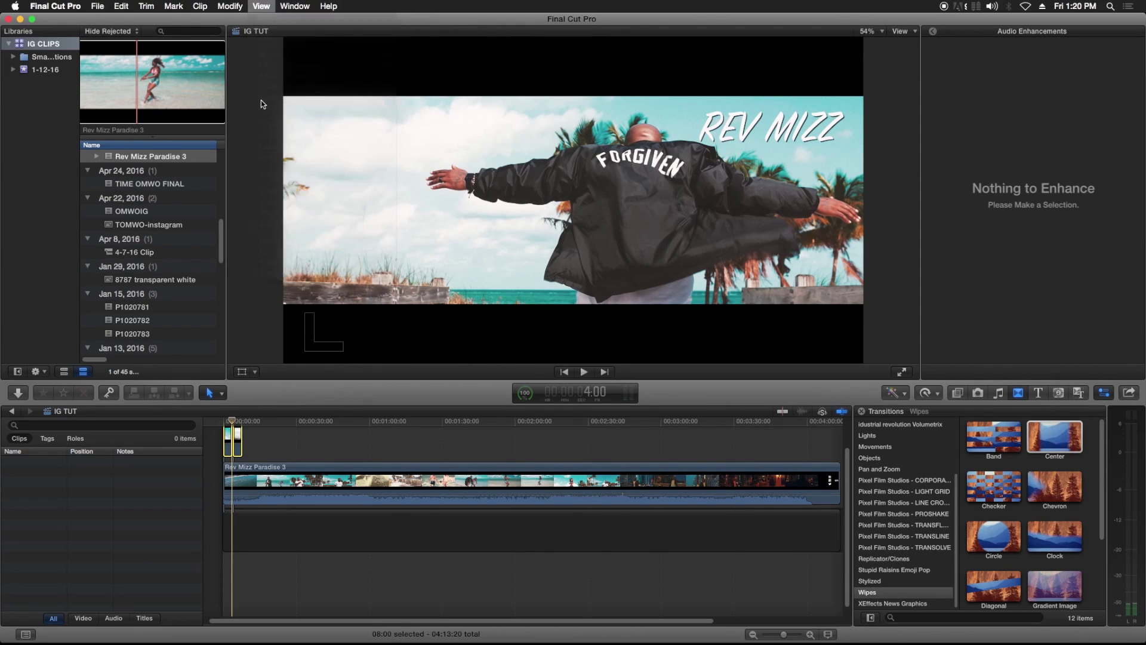
left_click(292, 5)
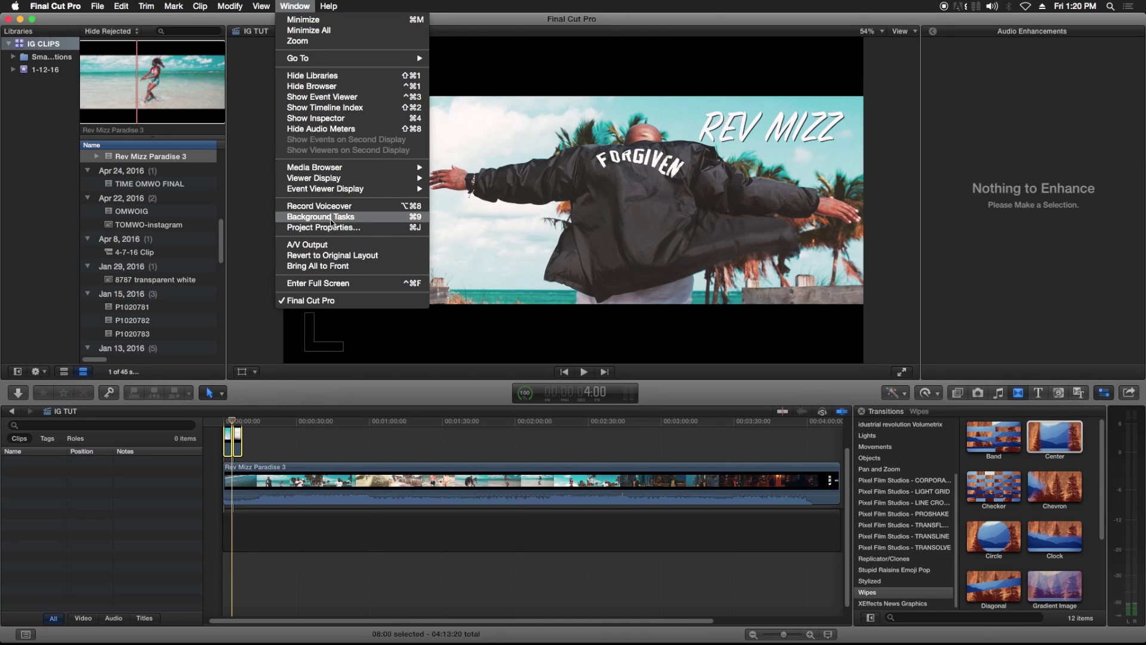
left_click(429, 176)
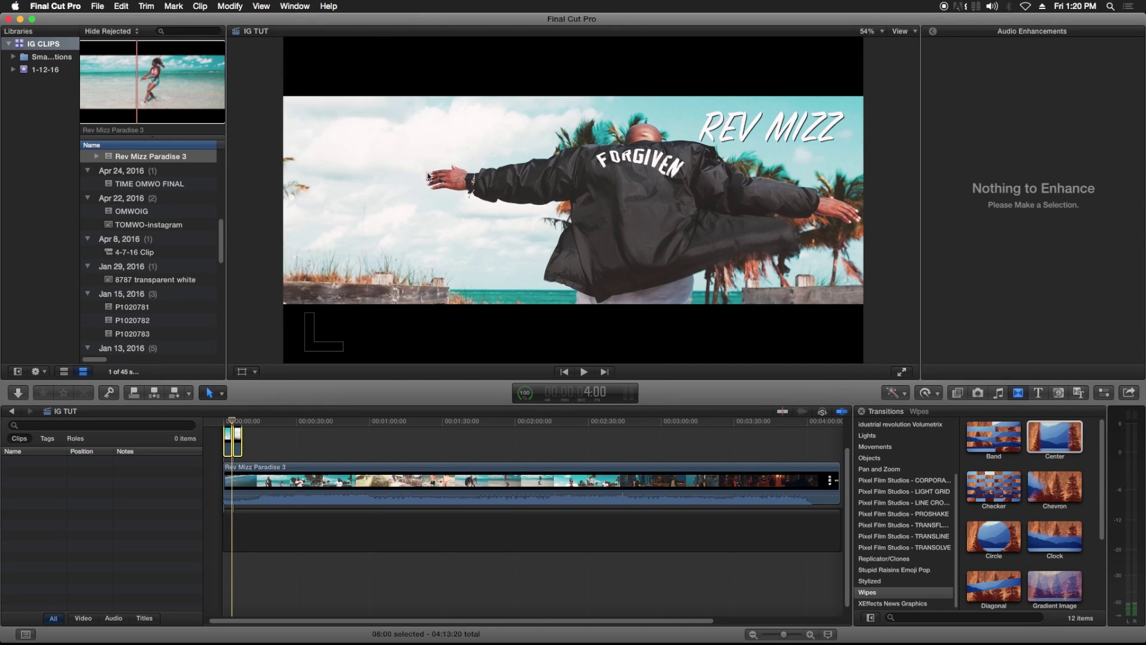
key("super+8")
- In the project's Modify Settings, set a Custom format with 1080 × 1080 resolution
key("super+4")
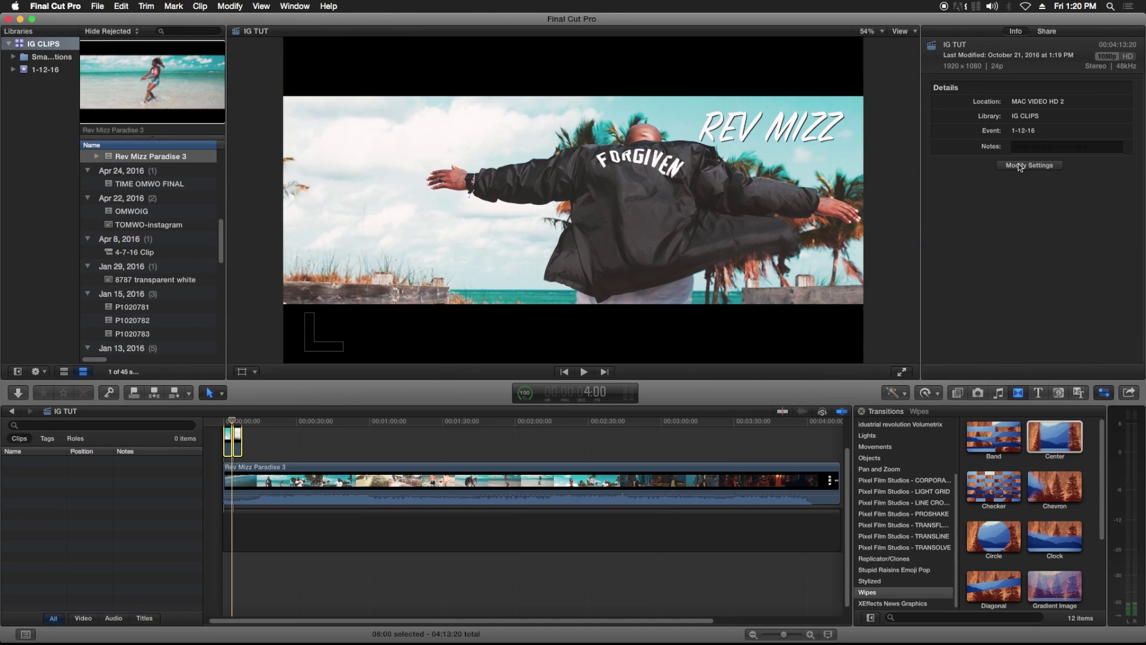
left_click(1020, 166)
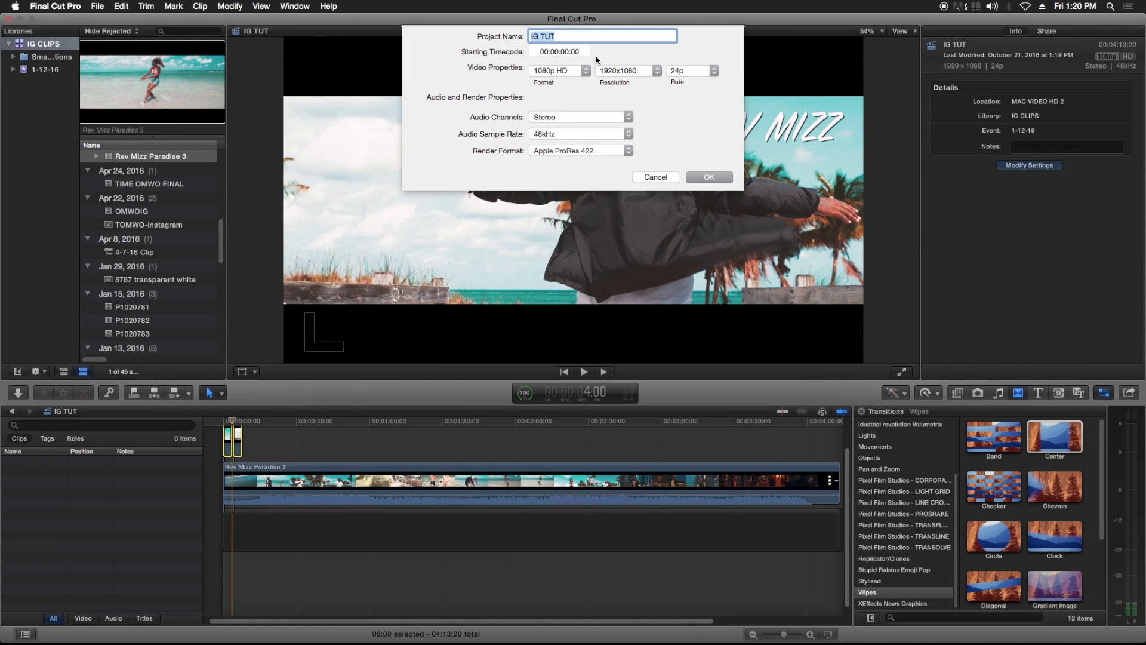
left_click(570, 72)
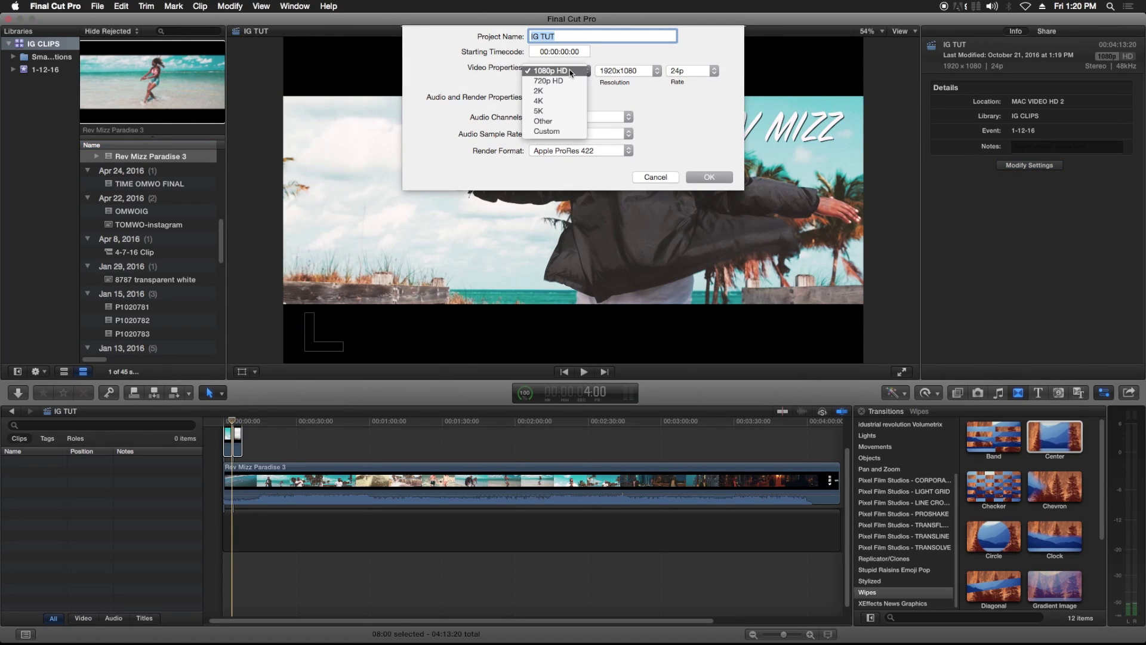
left_click(559, 130)
key("Tab")
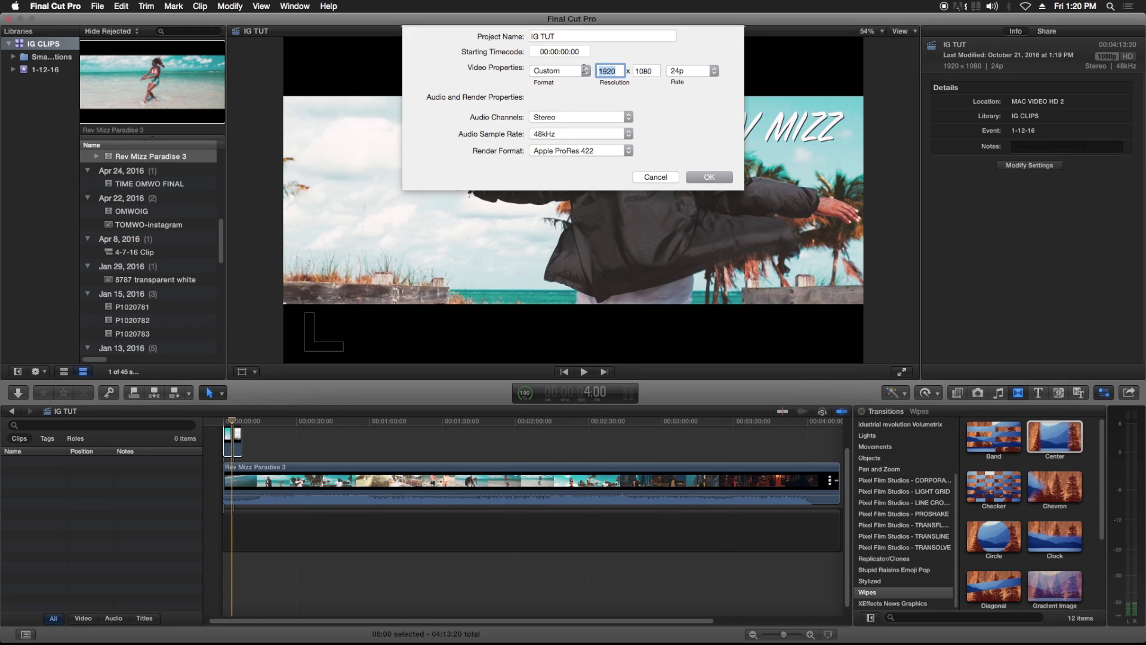
type("10")
key("Return")
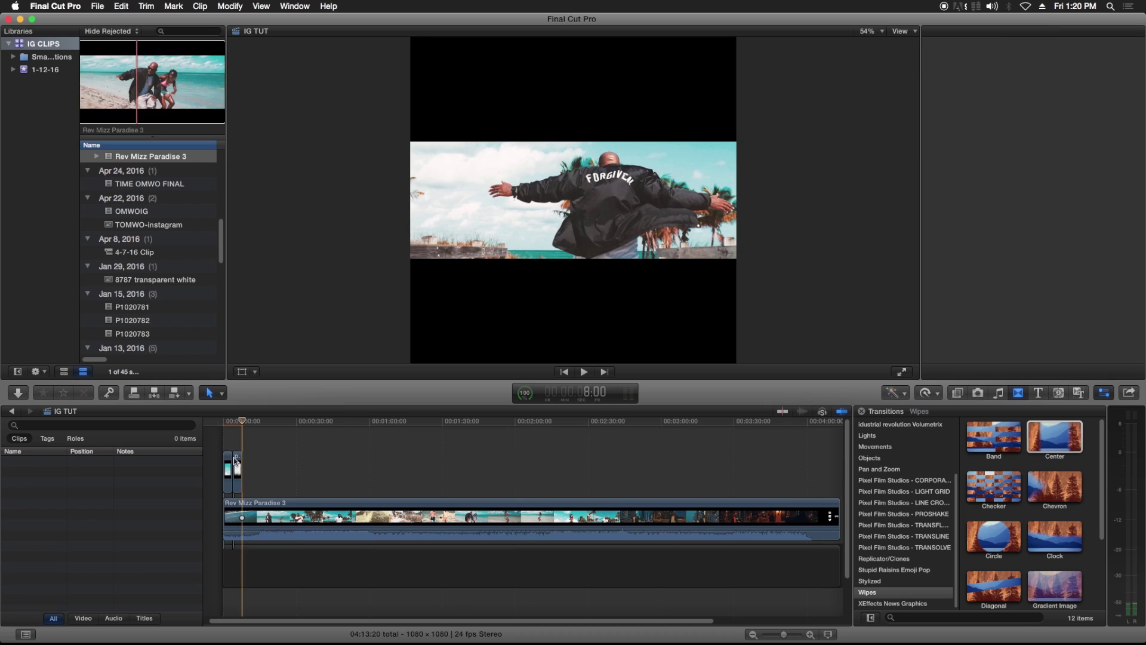
- Lengthen the para ss 2 still, then trim it back to end at 15 seconds
left_click(218, 420)
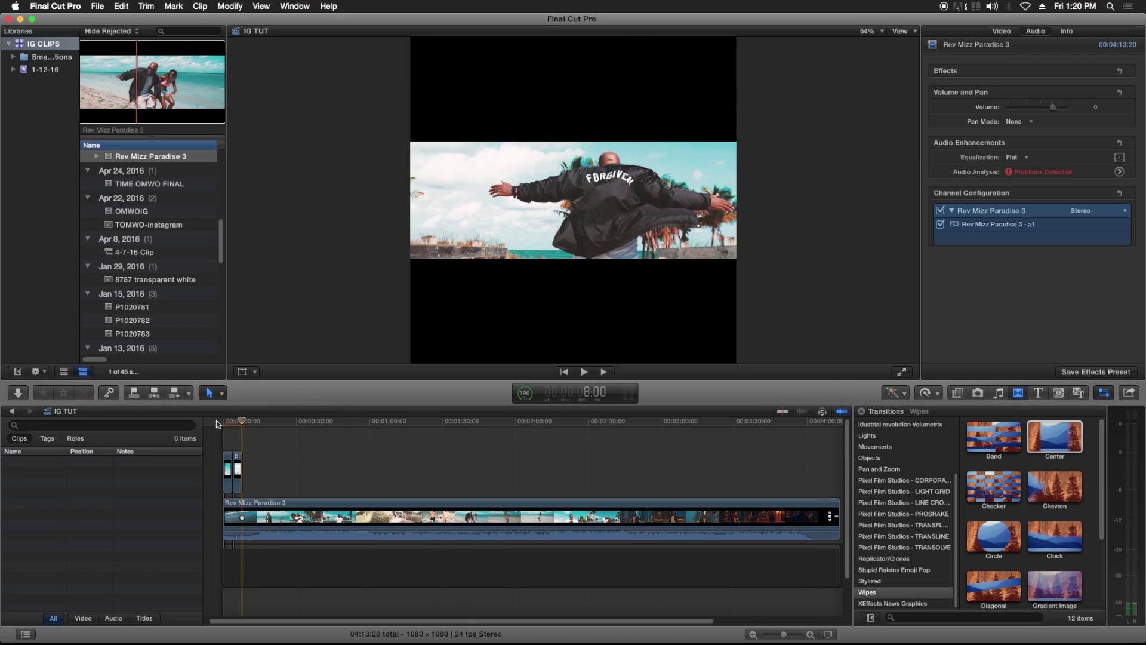
left_click(230, 461)
left_click_drag(233, 466, 273, 465)
left_click(274, 421)
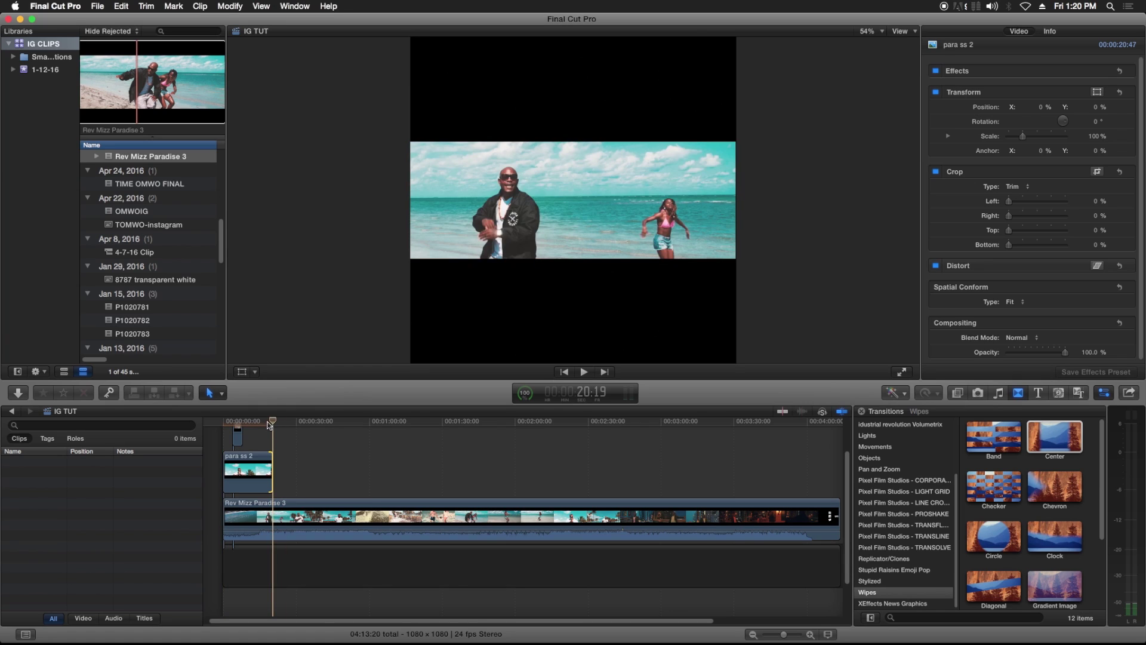
left_click_drag(268, 425, 261, 428)
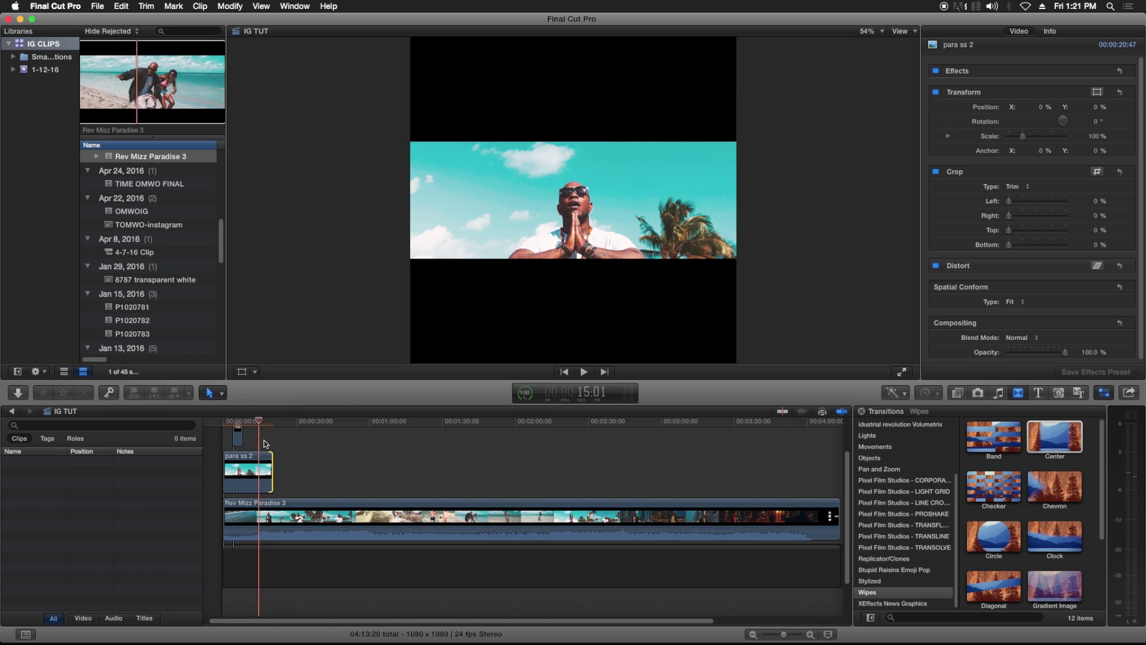
left_click_drag(272, 466, 260, 467)
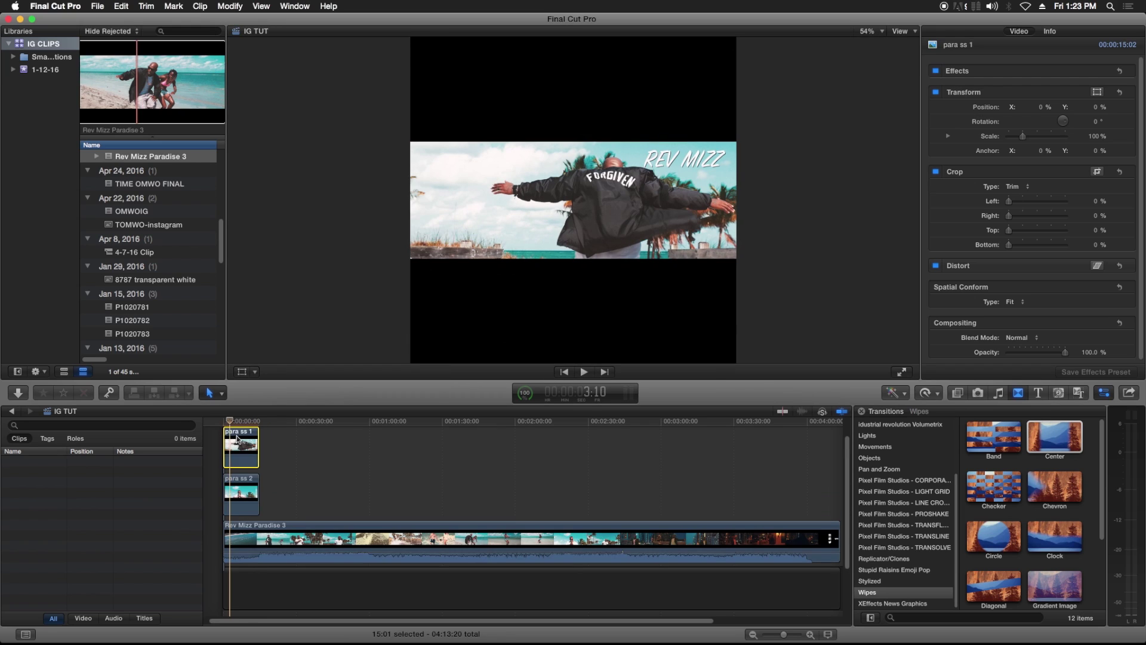
- Stack para ss 1 above para ss 2 at the same length
left_click(254, 436)
key("Home")
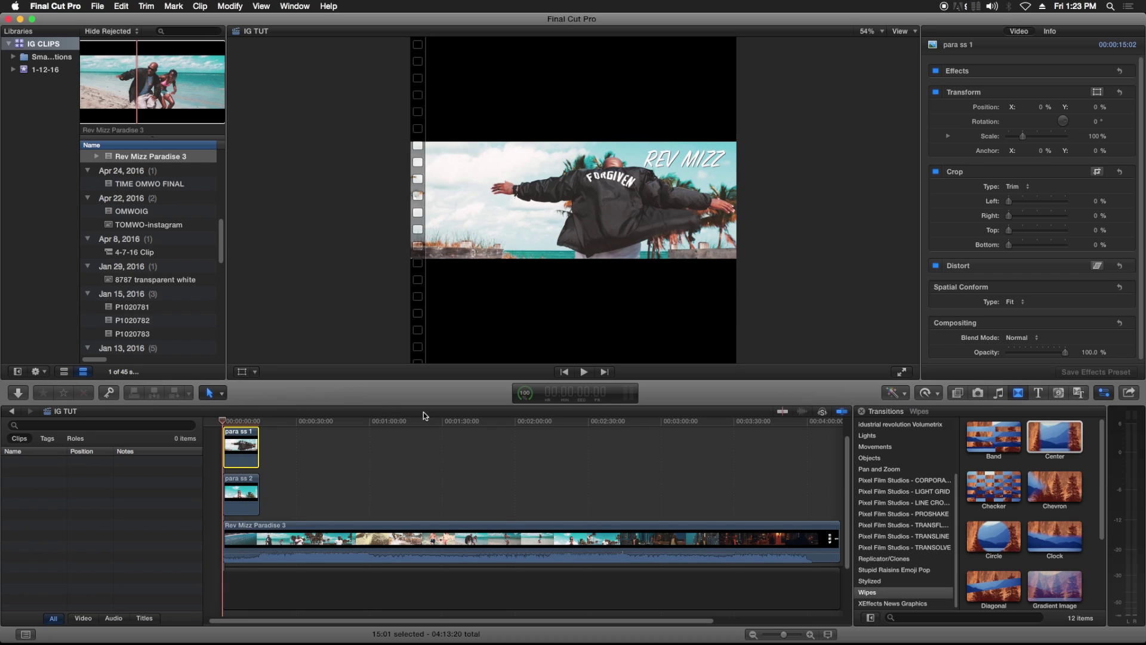
left_click(248, 494)
- Raise para ss 1 toward the top of the frame and scale it to about 135%
left_click(239, 447)
left_click_drag(1093, 107, 1091, 106)
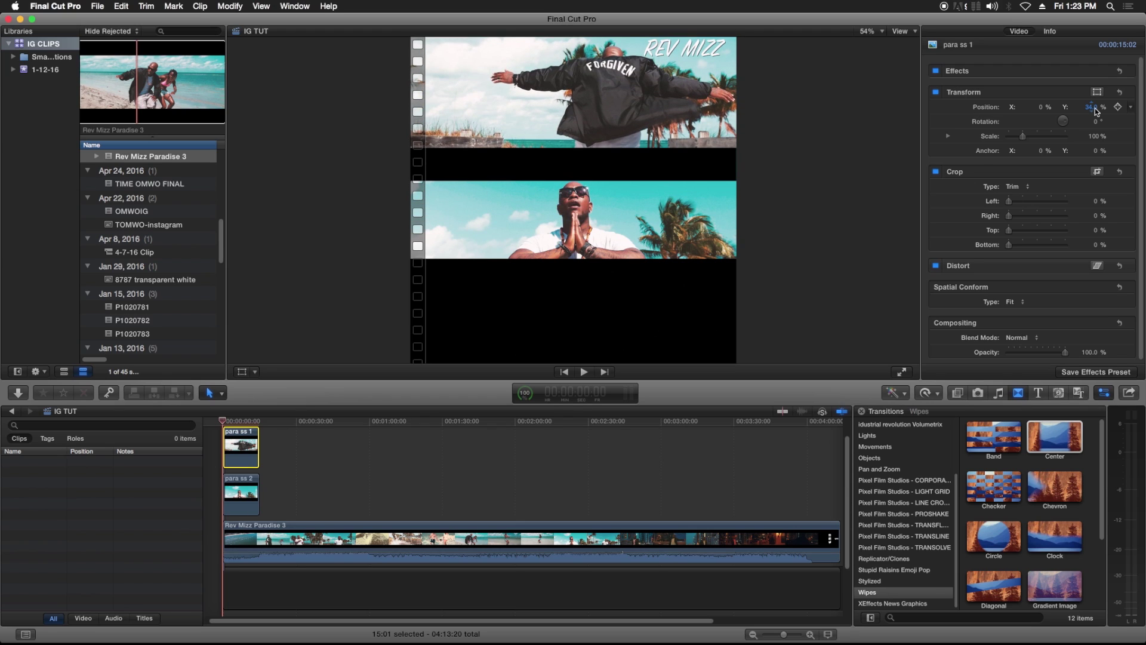
left_click_drag(1027, 138, 1029, 138)
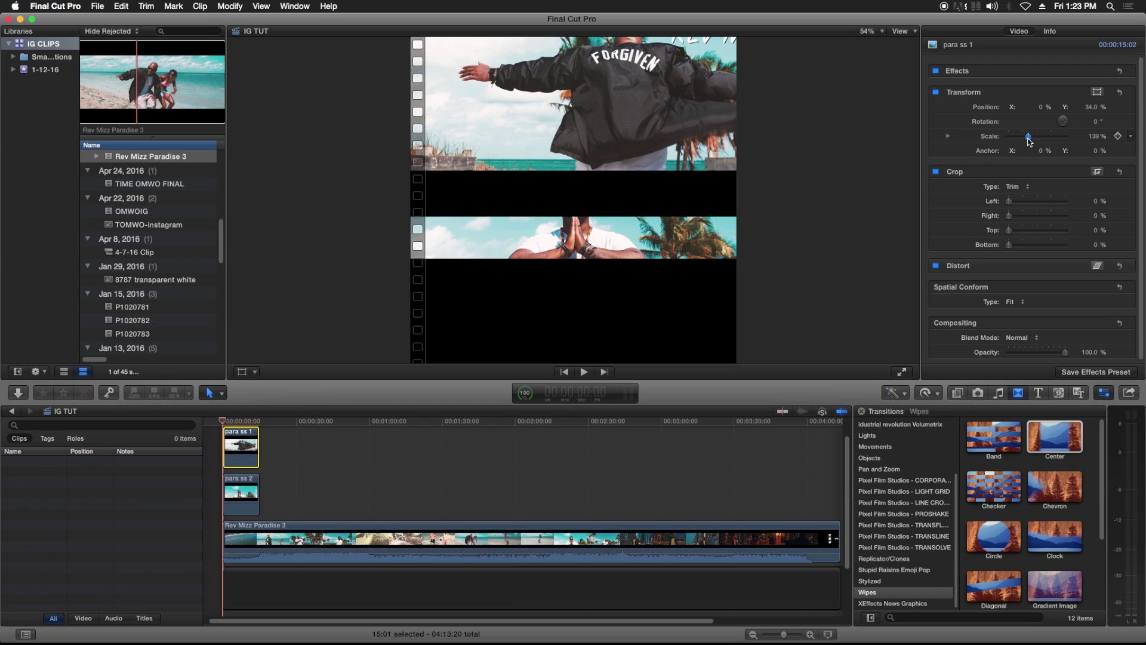
left_click_drag(1091, 106, 1034, 107)
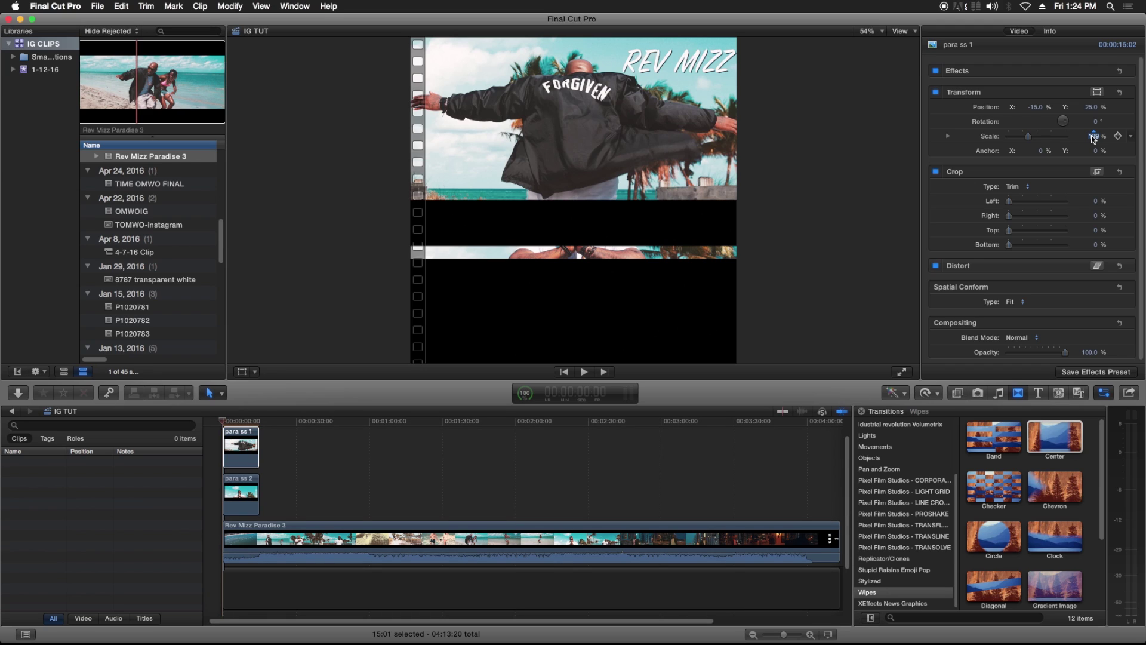
left_click_drag(1093, 138, 1091, 108)
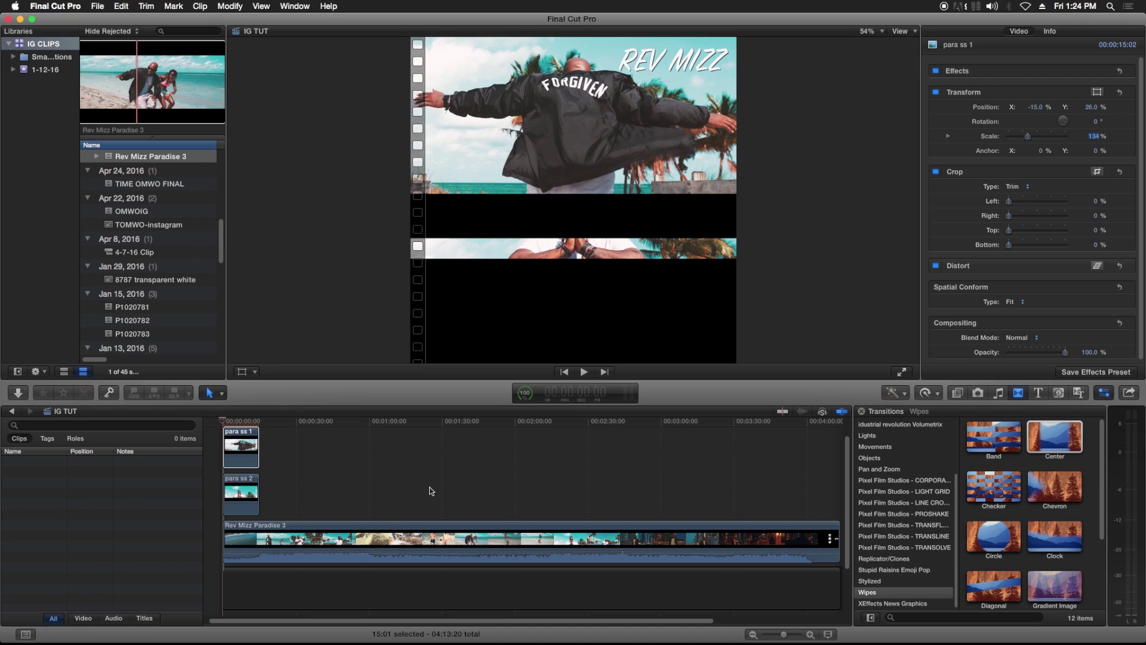
- Crop the bottom of para ss 1 by about 36–39% to reveal para ss 2 beneath
left_click(240, 454)
left_click_drag(1008, 245, 1031, 249)
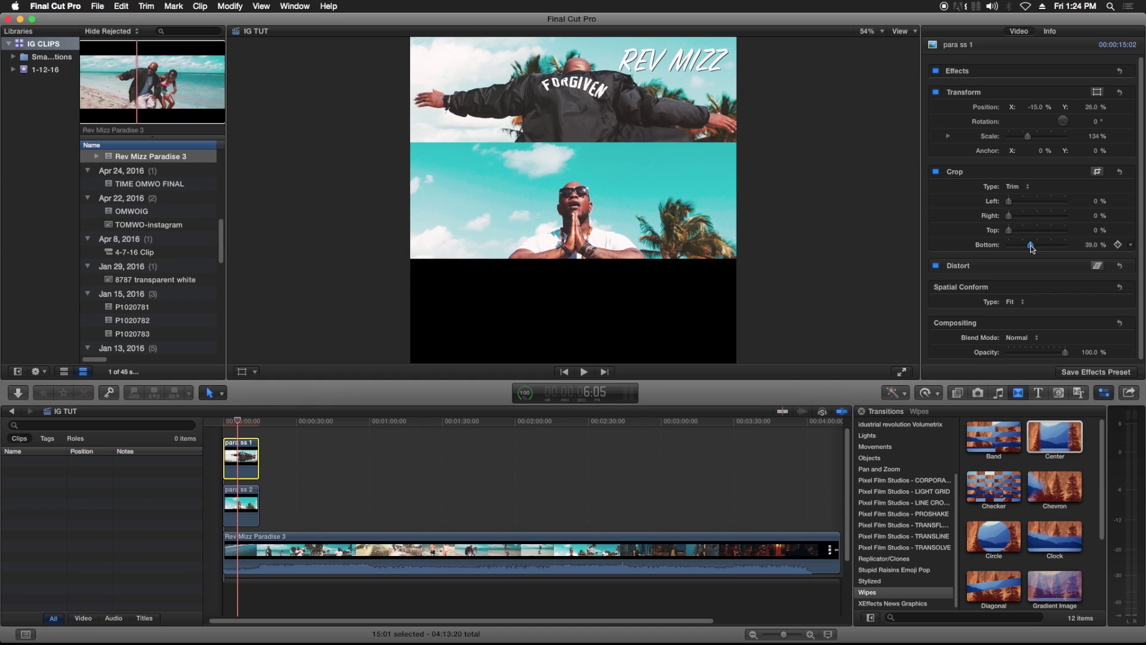
left_click(1088, 245)
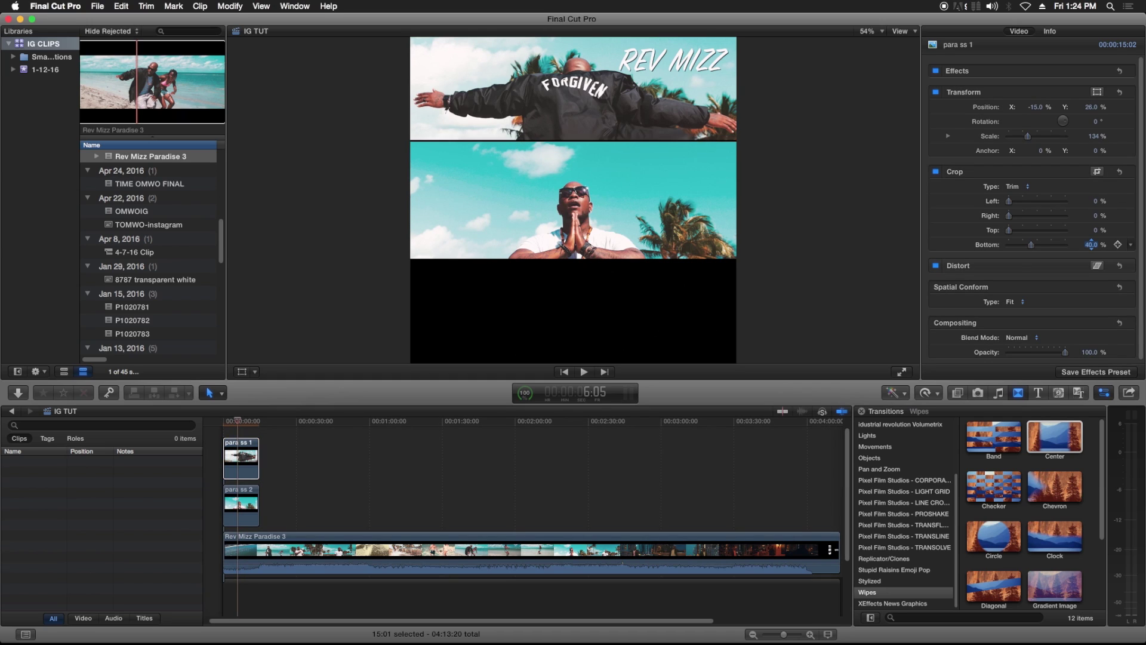
left_click_drag(1090, 244, 1090, 245)
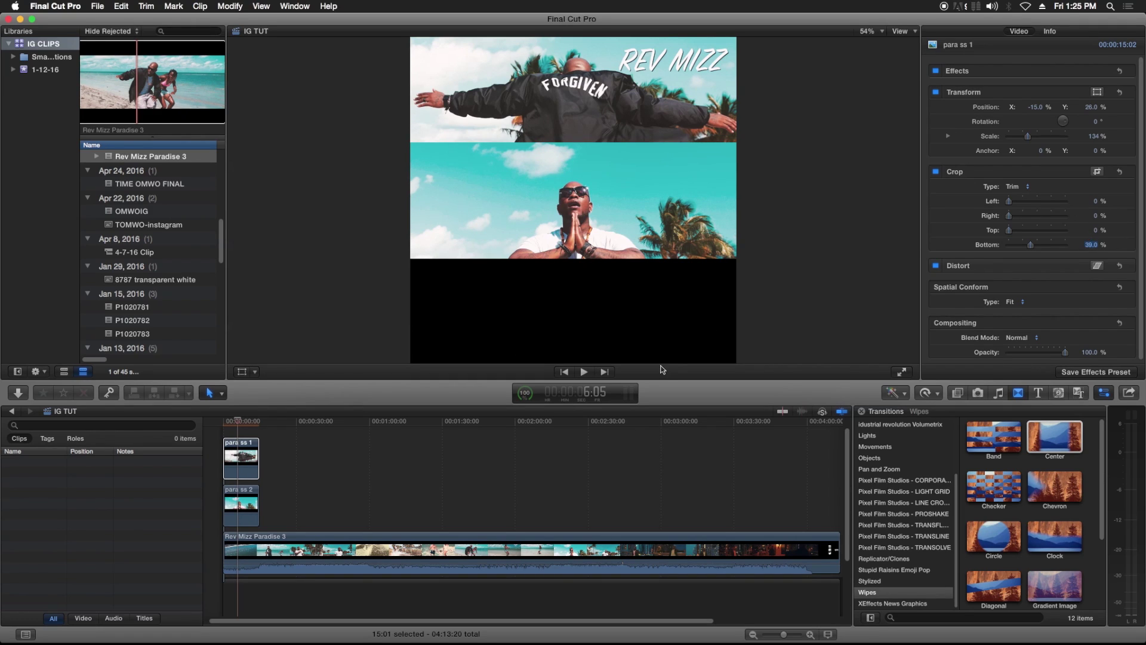
- Lower para ss 2 to −32% Position Y and crop its top by 25%
left_click(245, 498)
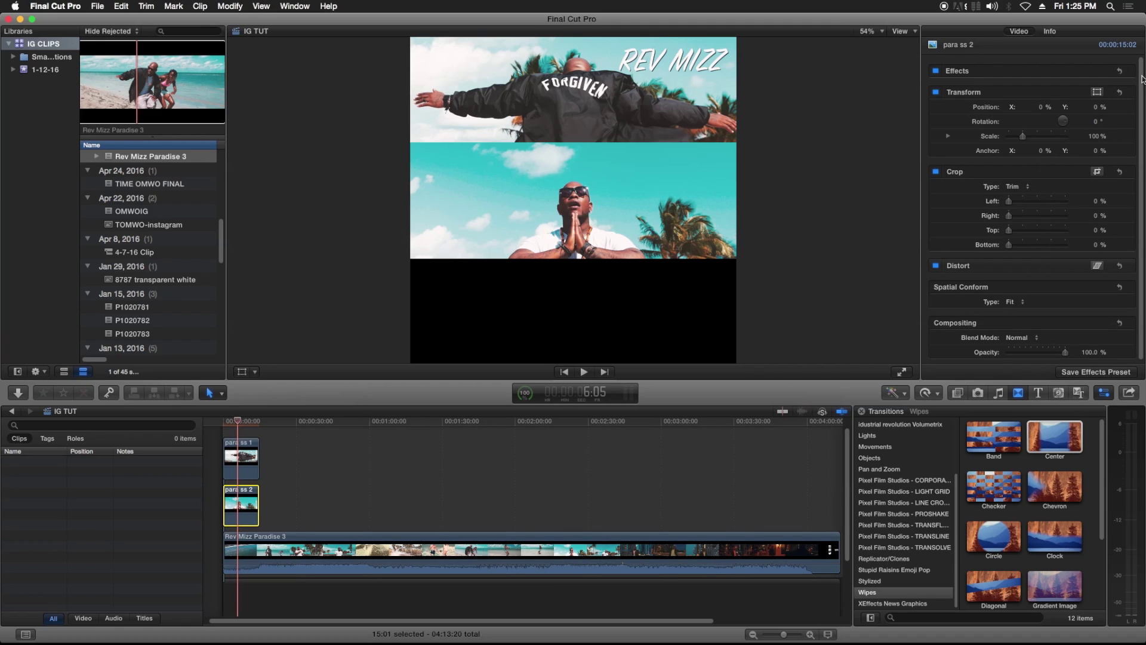
left_click_drag(1098, 107, 1089, 108)
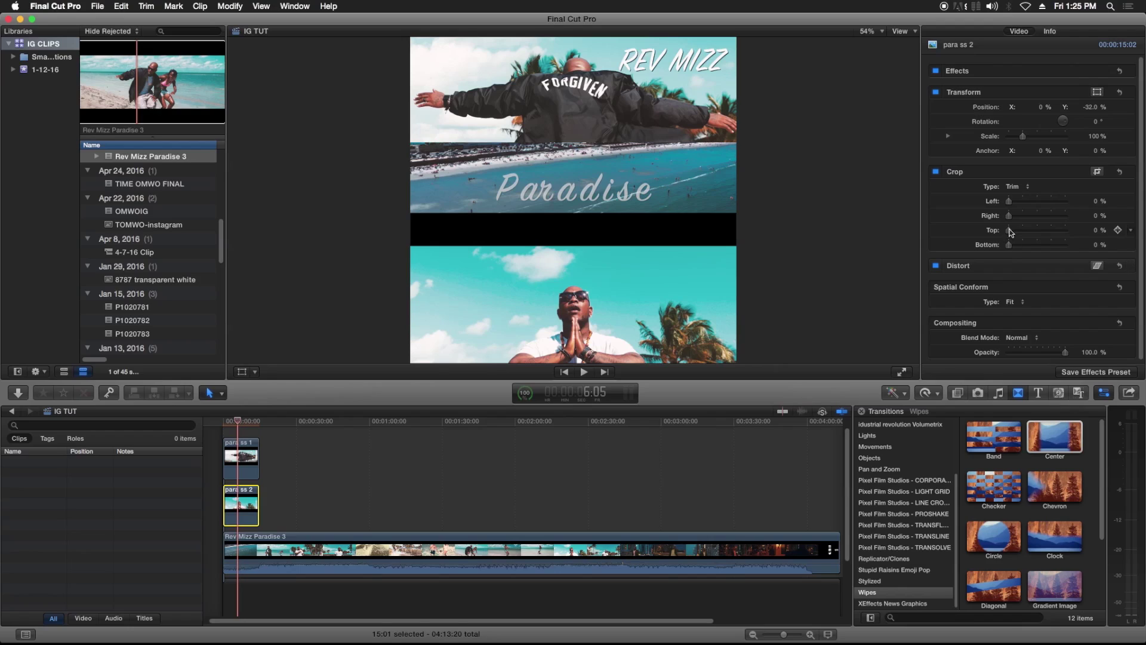
left_click_drag(1009, 230, 1024, 230)
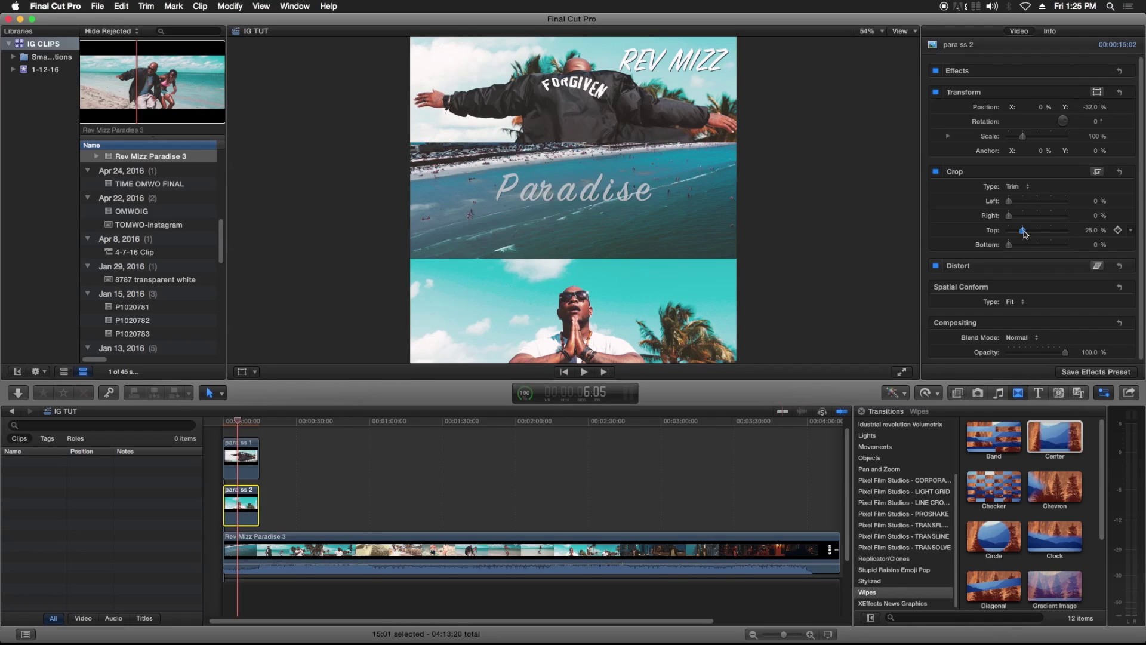
left_click(1089, 230)
type("26")
key("Return")
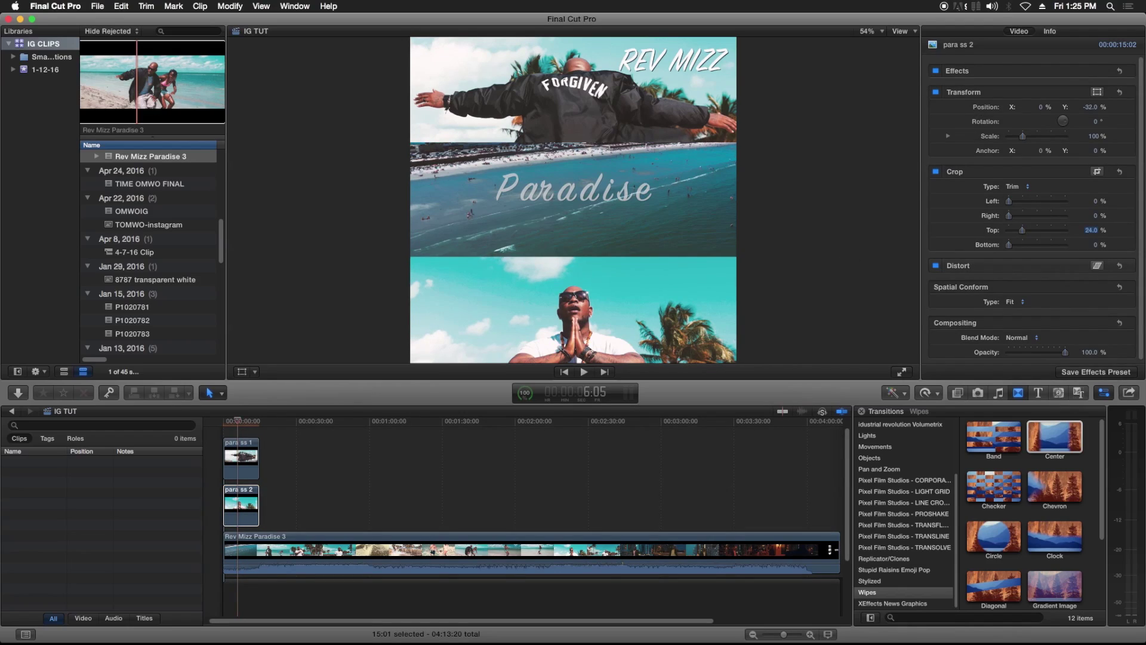
key("super+z")
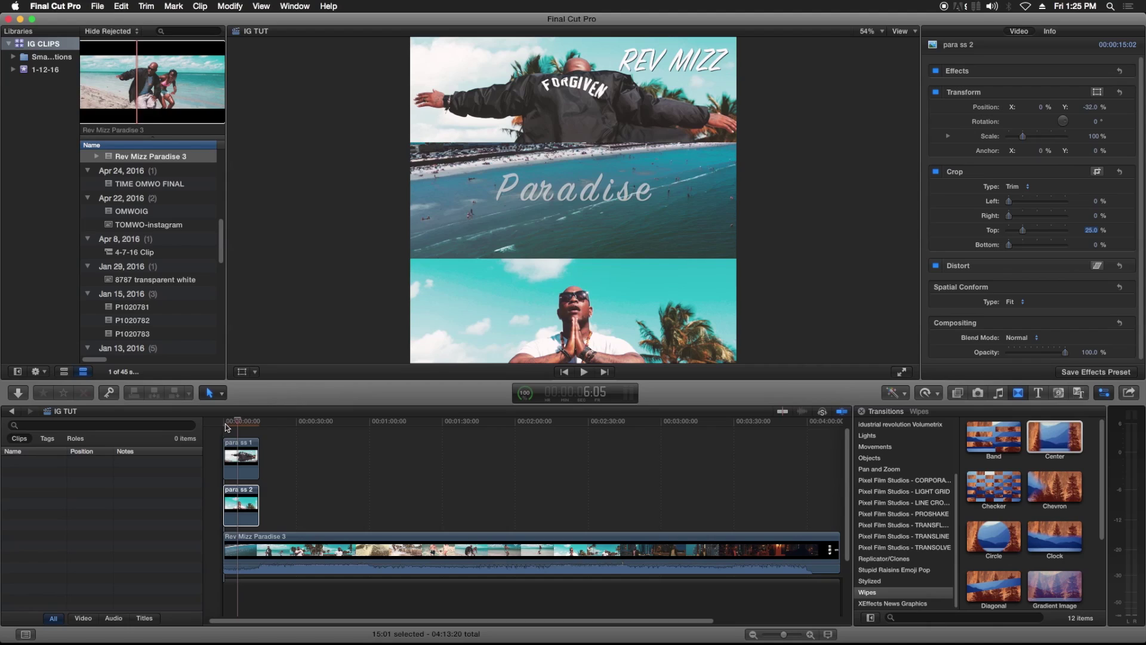
- Detach the audio from Rev Mizz Paradise 3, then undo the detach
right_click(271, 546)
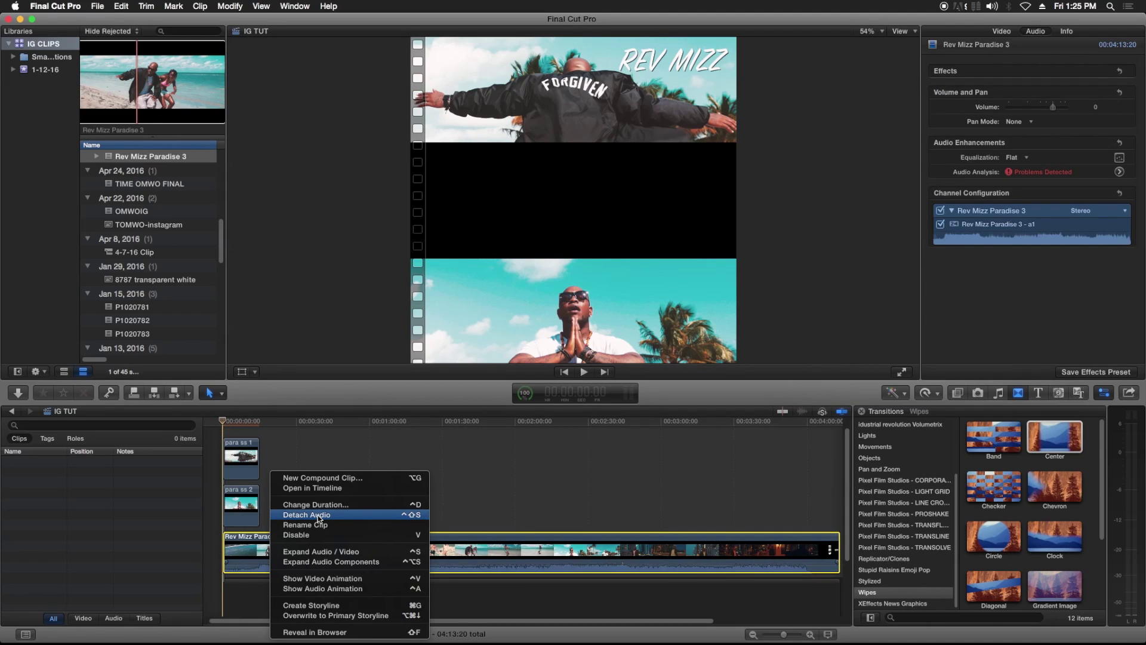
left_click(319, 515)
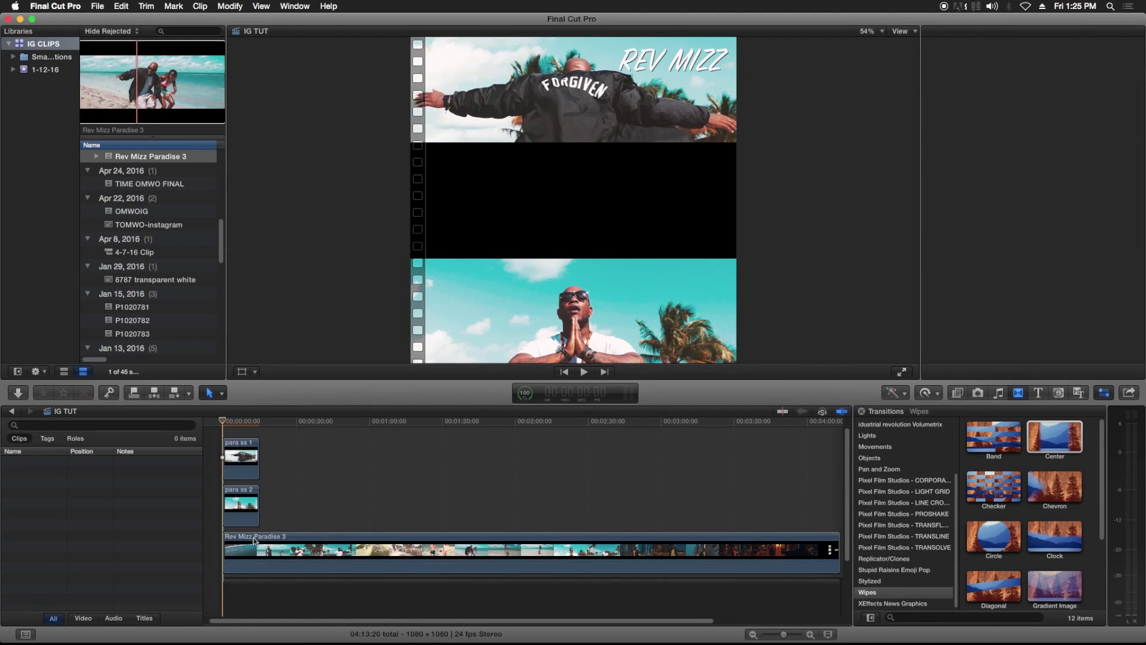
left_click(218, 393)
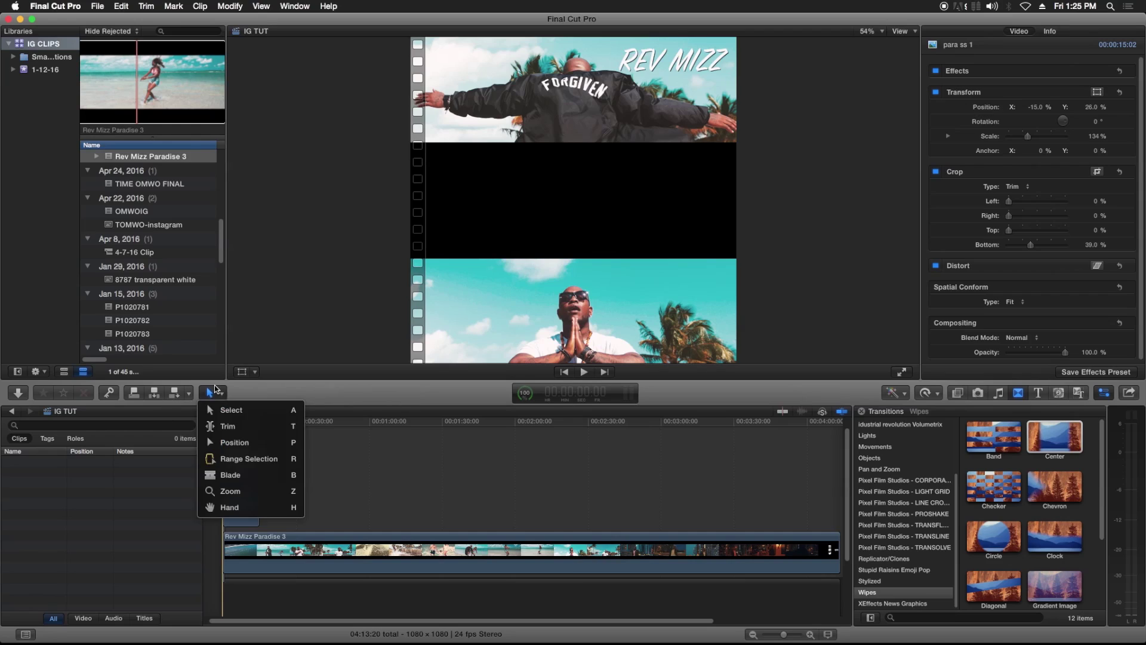
left_click(230, 475)
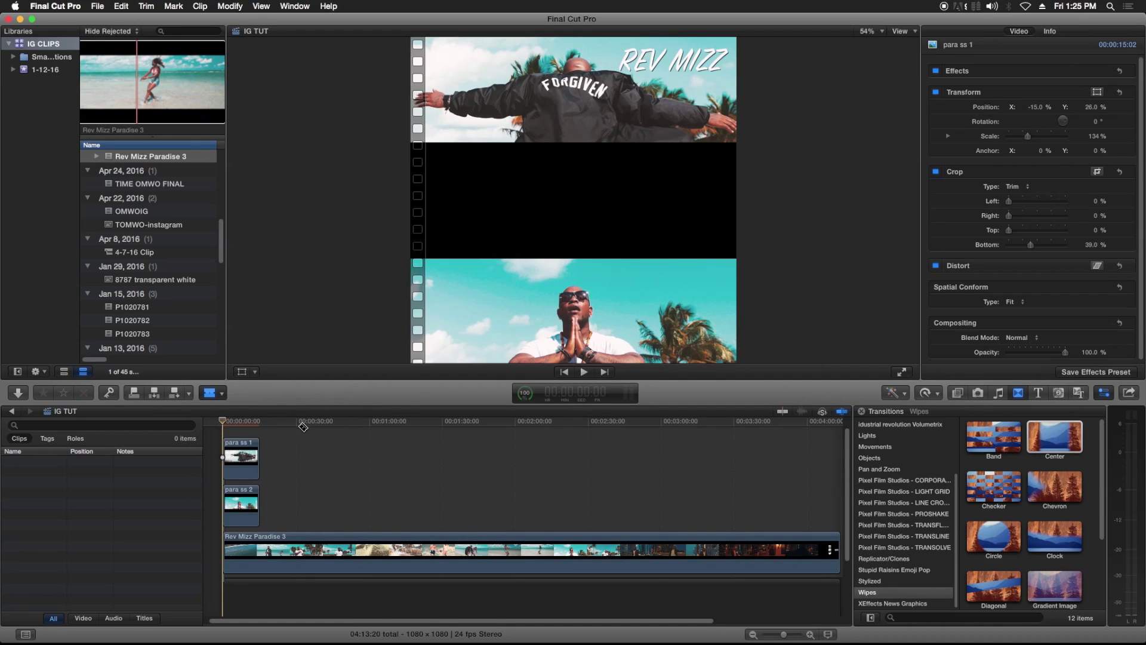
left_click(121, 6)
left_click(125, 21)
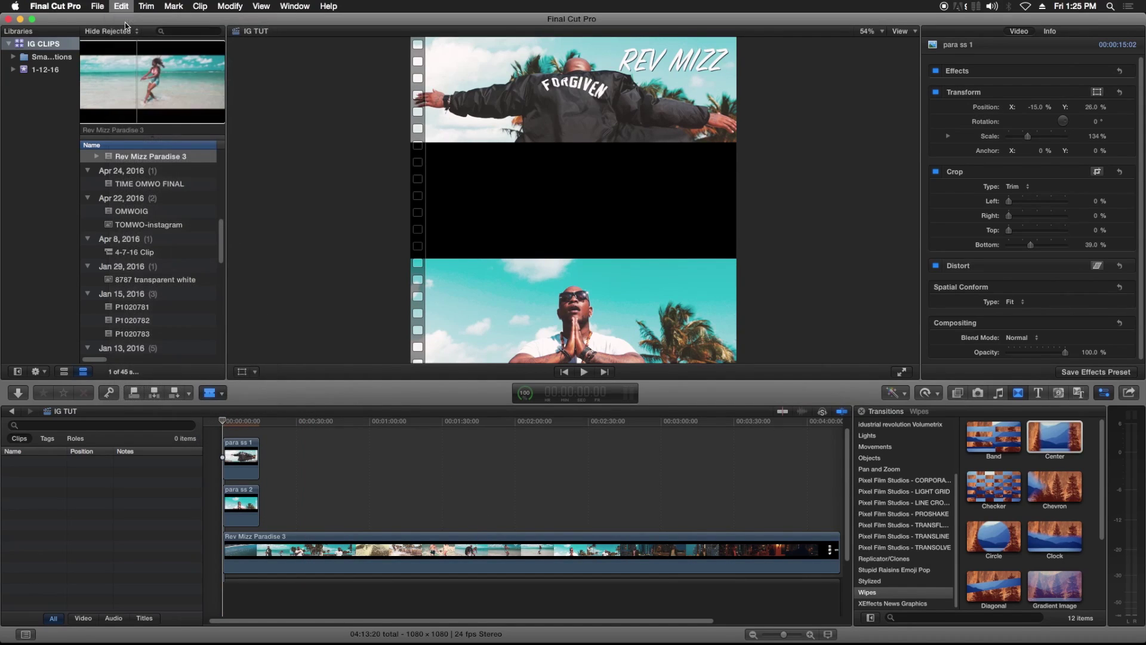
- Blade the main clip twice near 1:54 and move the short piece above the storyline start
left_click(502, 549)
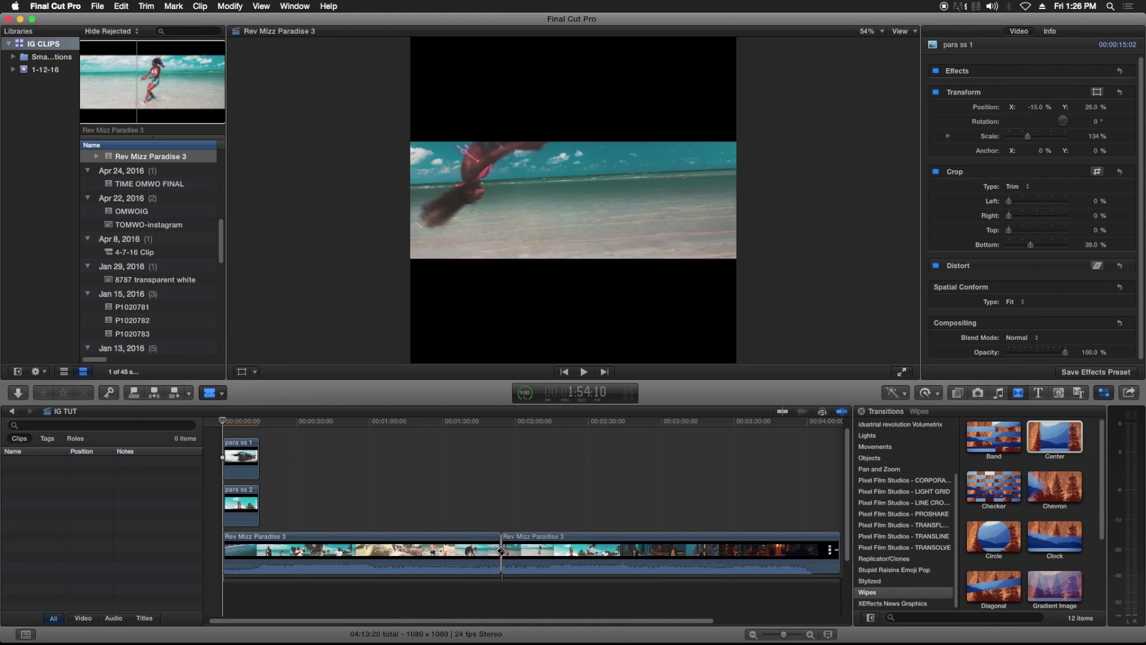
left_click(520, 549)
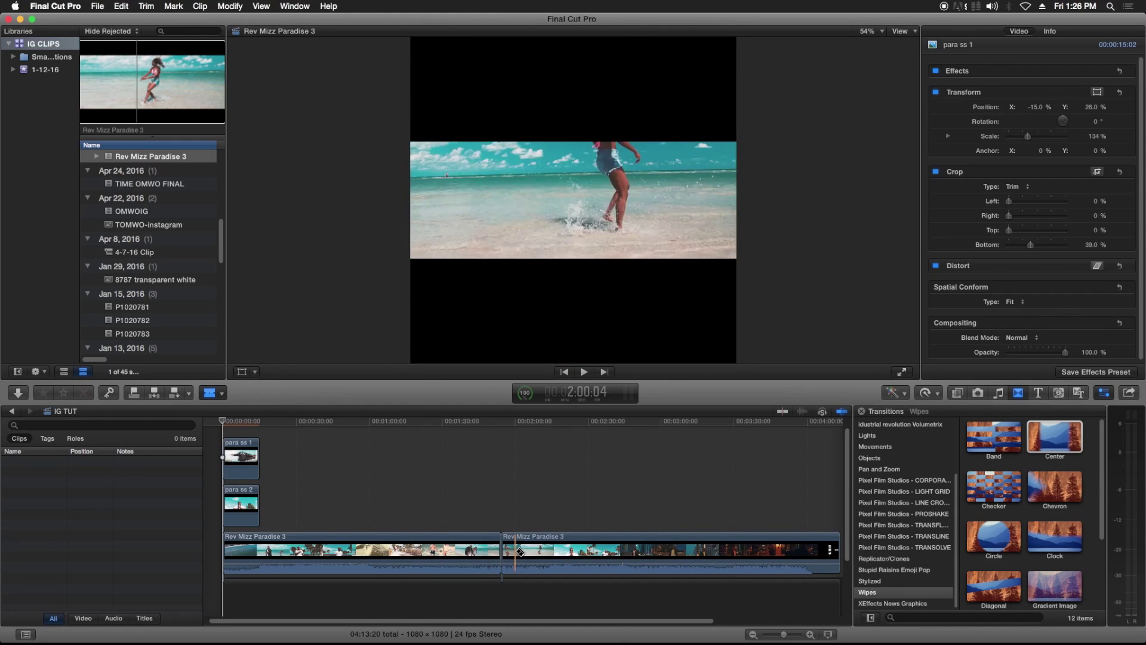
left_click(209, 392)
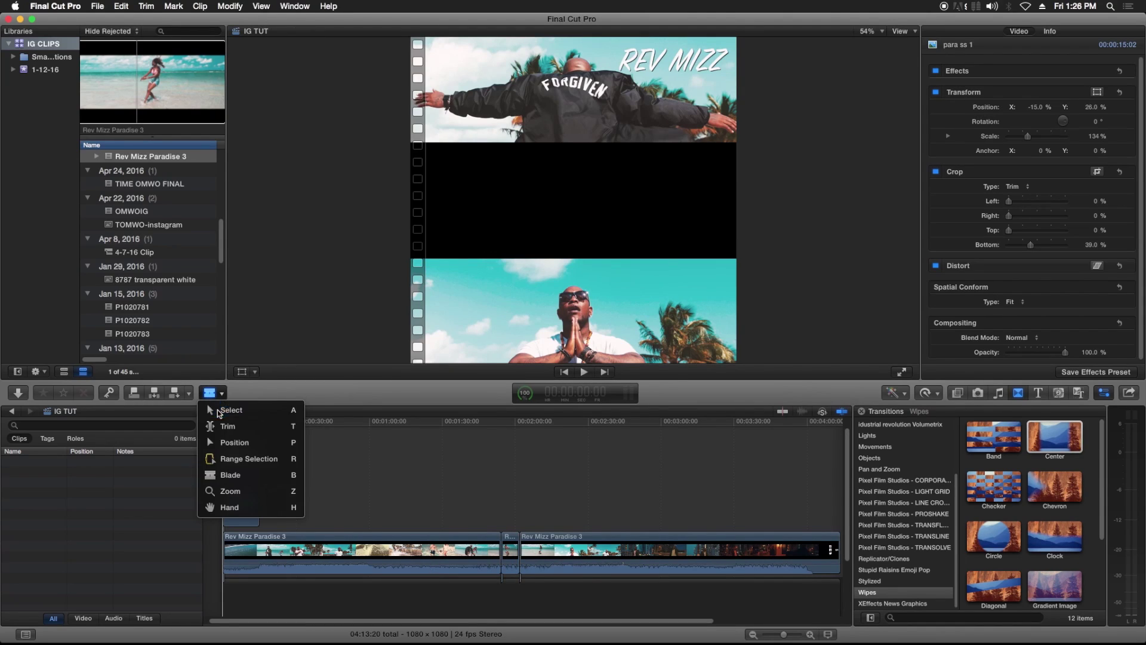
left_click(229, 406)
left_click_drag(508, 555, 259, 504)
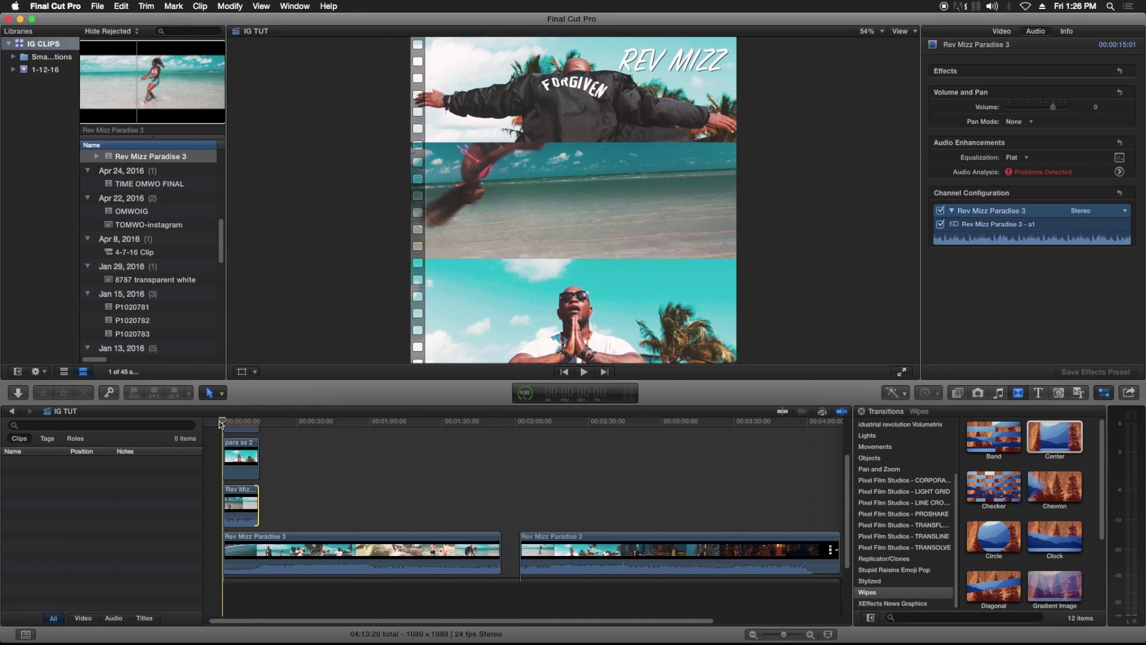
- Preview the timeline, then delete the short connected Rev Mizz Paradise 3 piece
key("space")
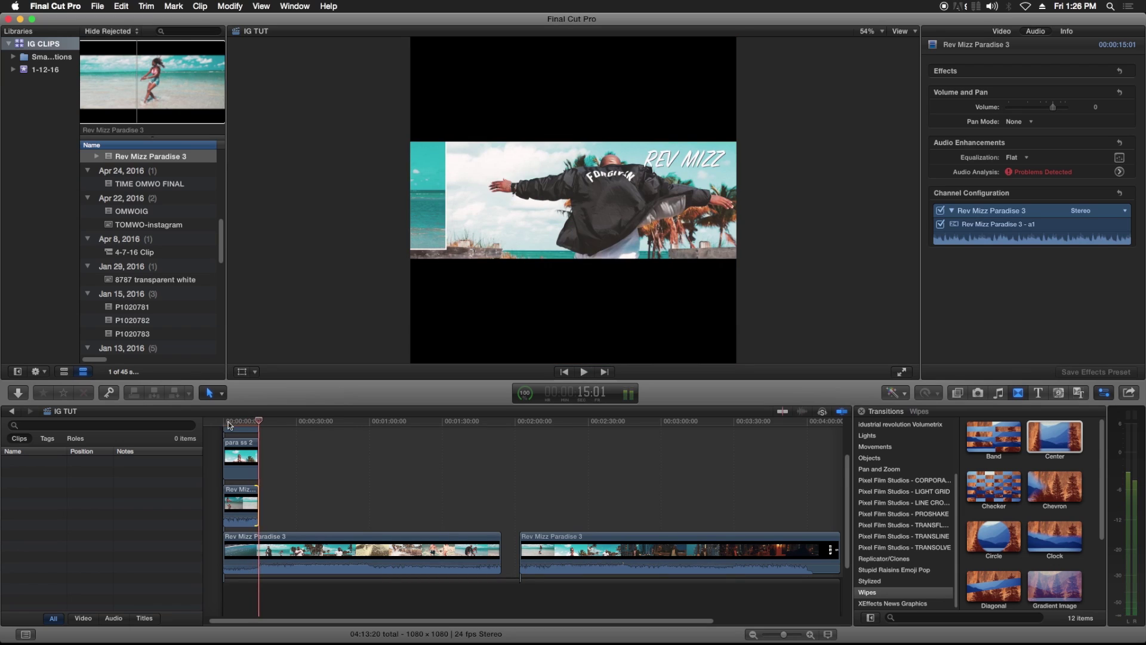
left_click(223, 421)
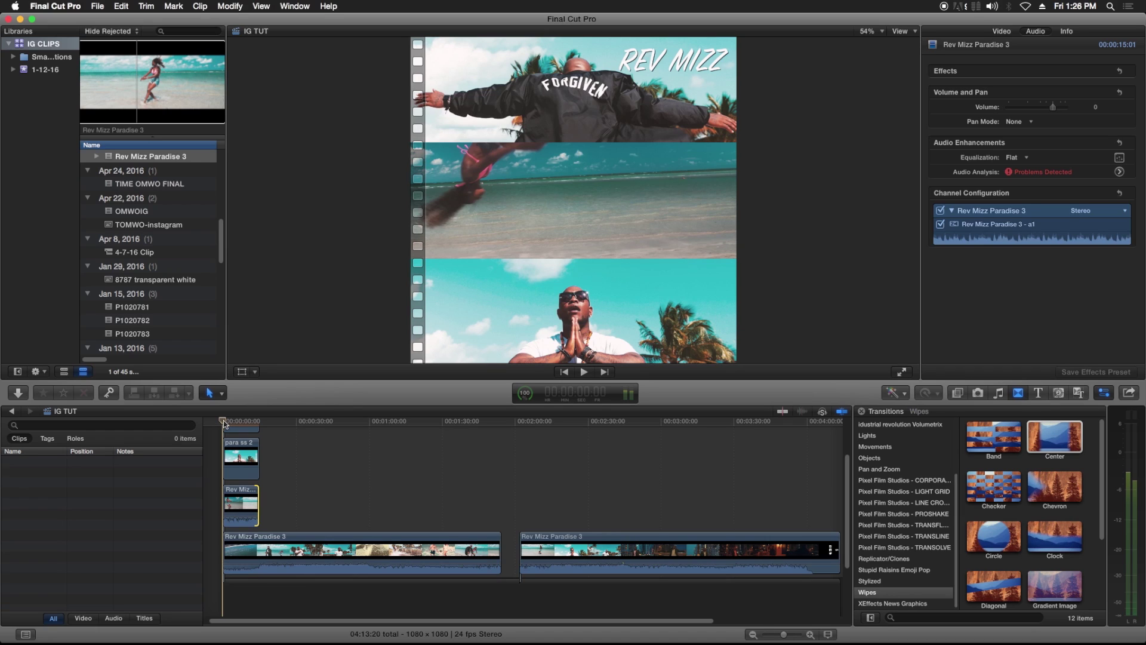
left_click(250, 508)
key("Delete")
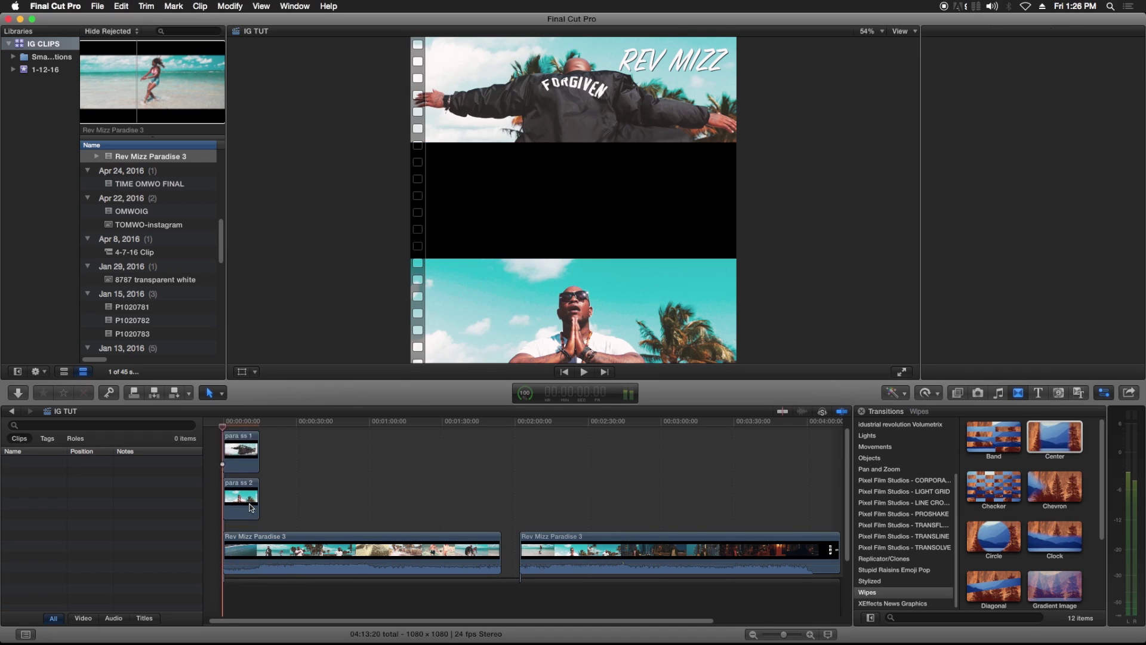
- Detach the audio from the first main clip piece and extend the audio clip
right_click(370, 558)
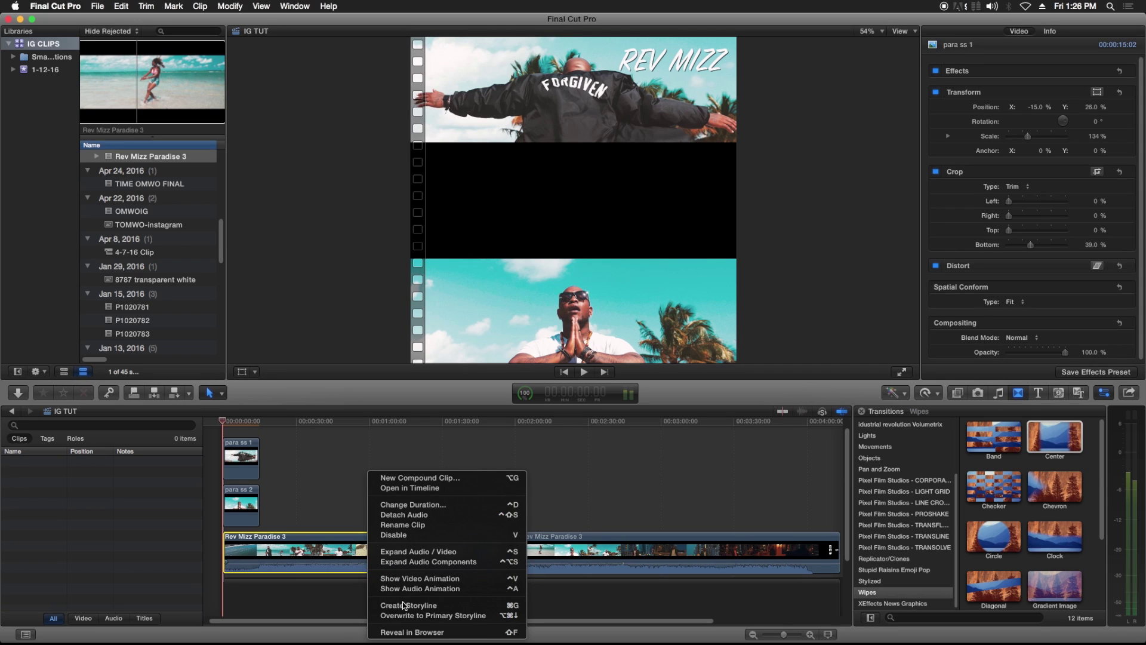
left_click(404, 515)
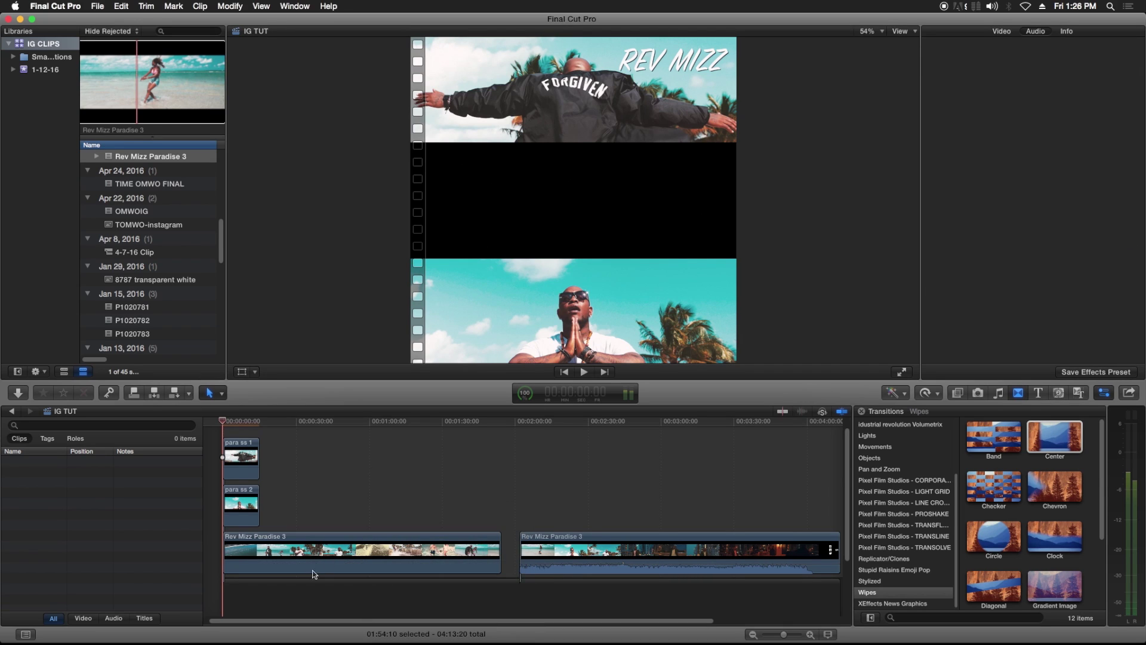
left_click(353, 602)
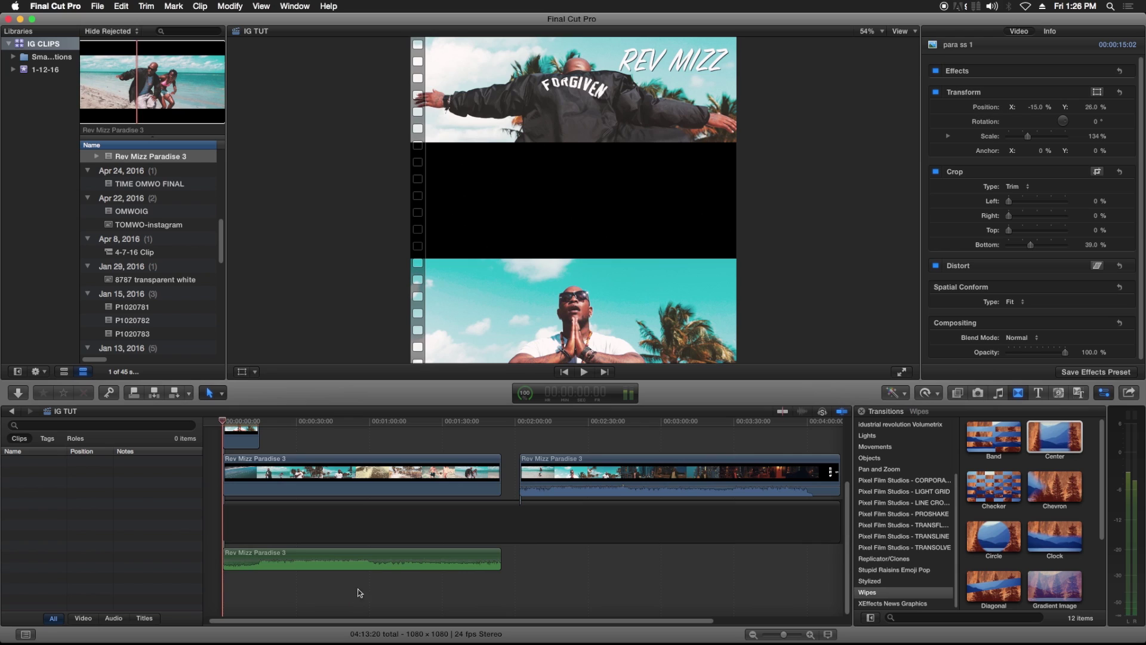
left_click_drag(500, 564, 534, 564)
- Split the detached audio at about 22 seconds and again further along
left_click(278, 424)
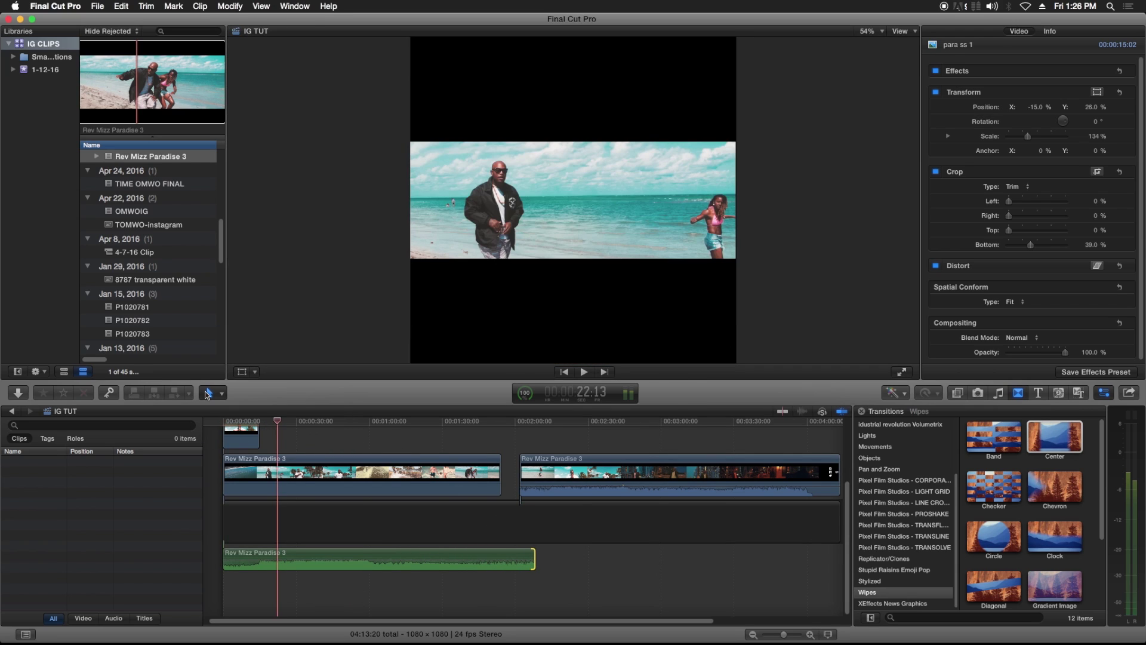
left_click(210, 392)
left_click(230, 475)
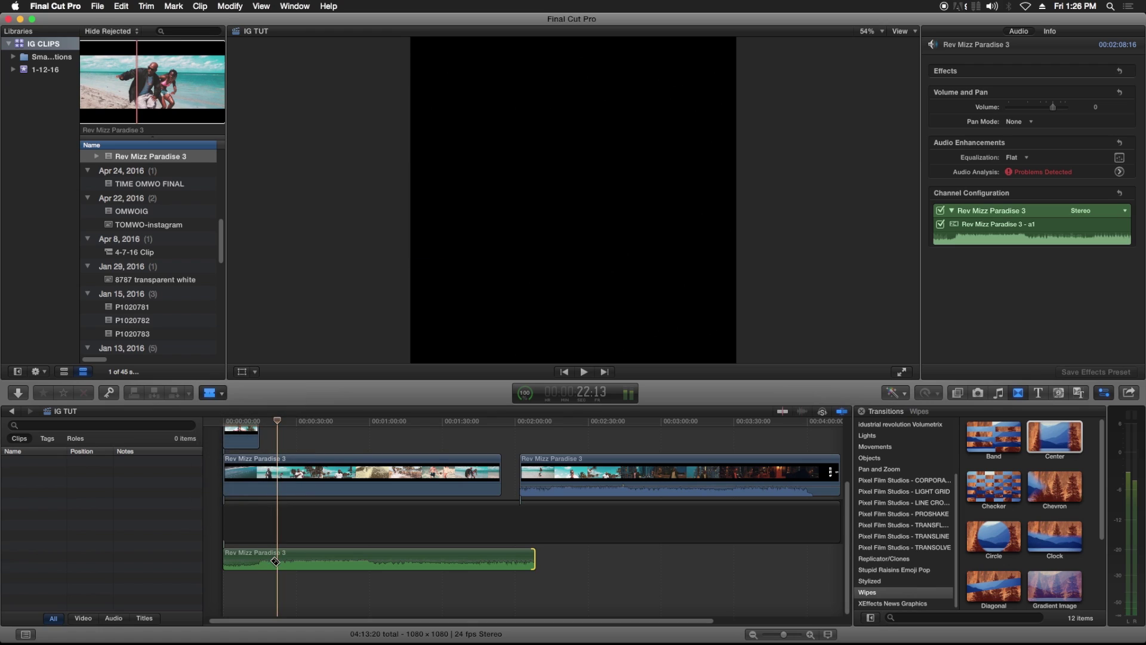
left_click(278, 558)
key("super+4")
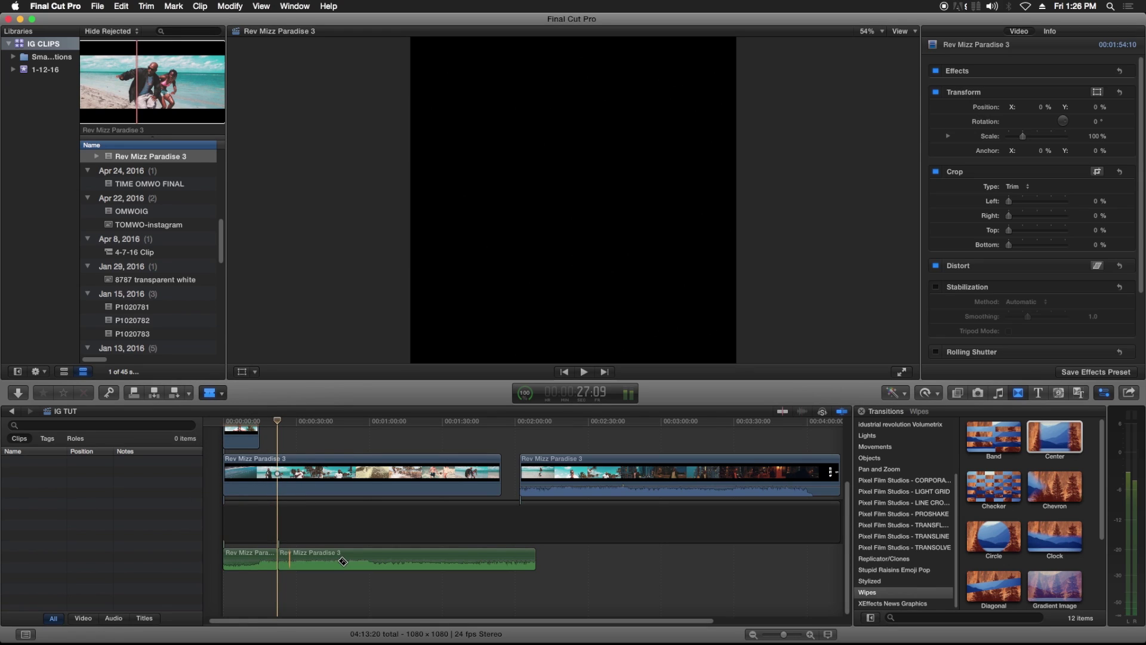
left_click(339, 558)
left_click(212, 393)
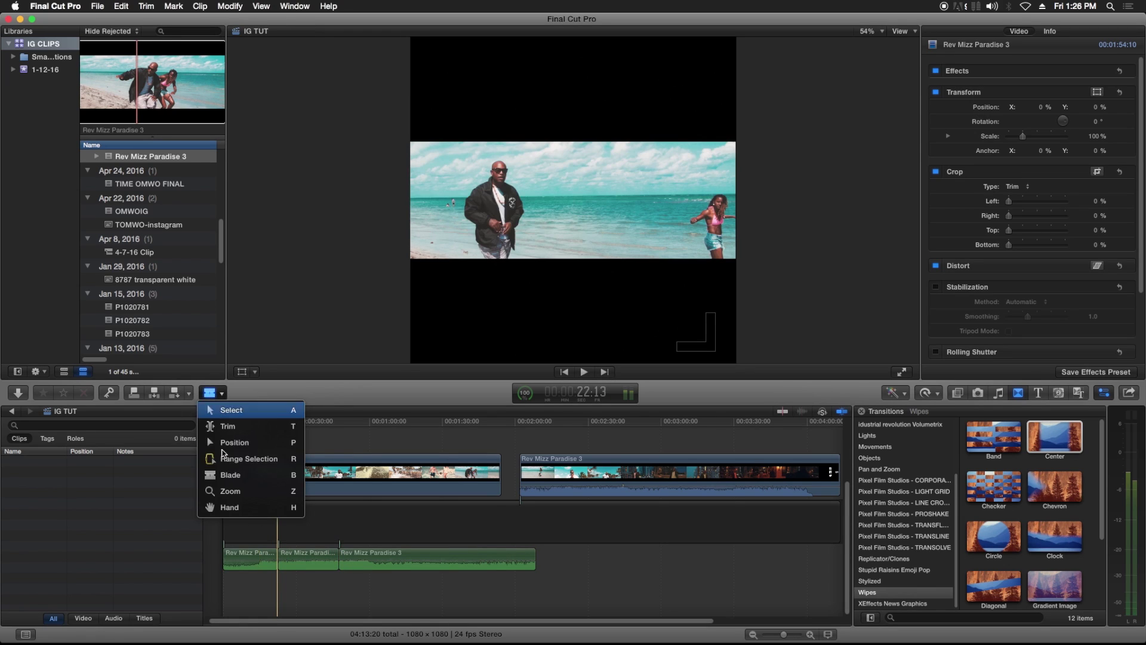
left_click(231, 409)
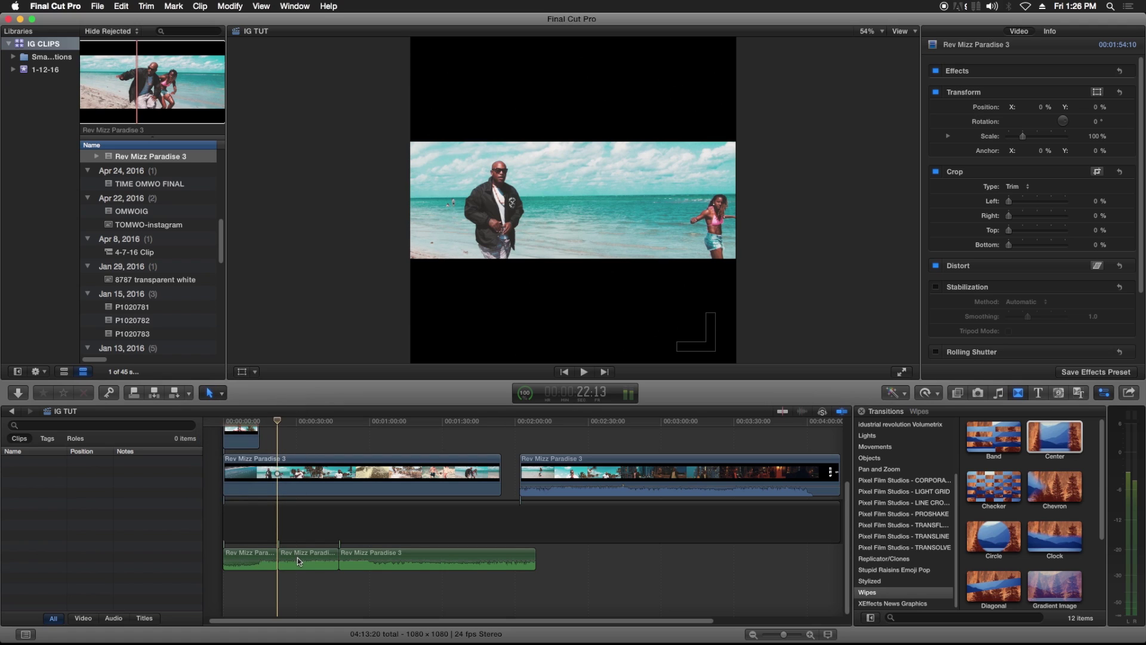
- Delete the extra audio segments and trim the remaining green audio to end at 15 seconds
left_click_drag(297, 557, 243, 582)
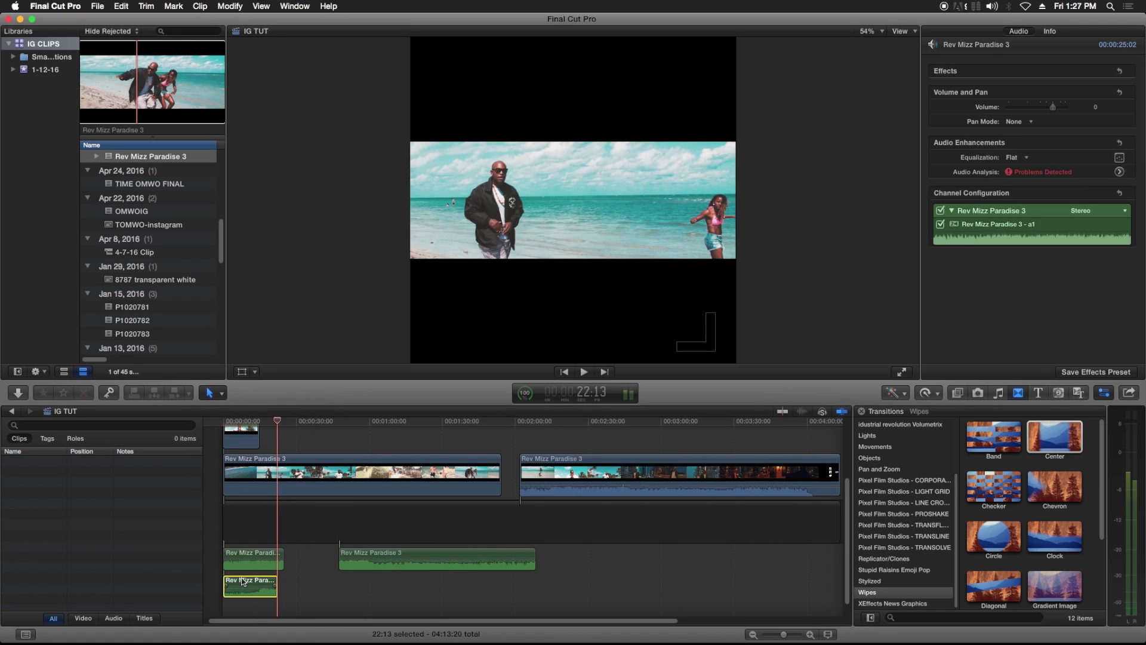
key("Delete")
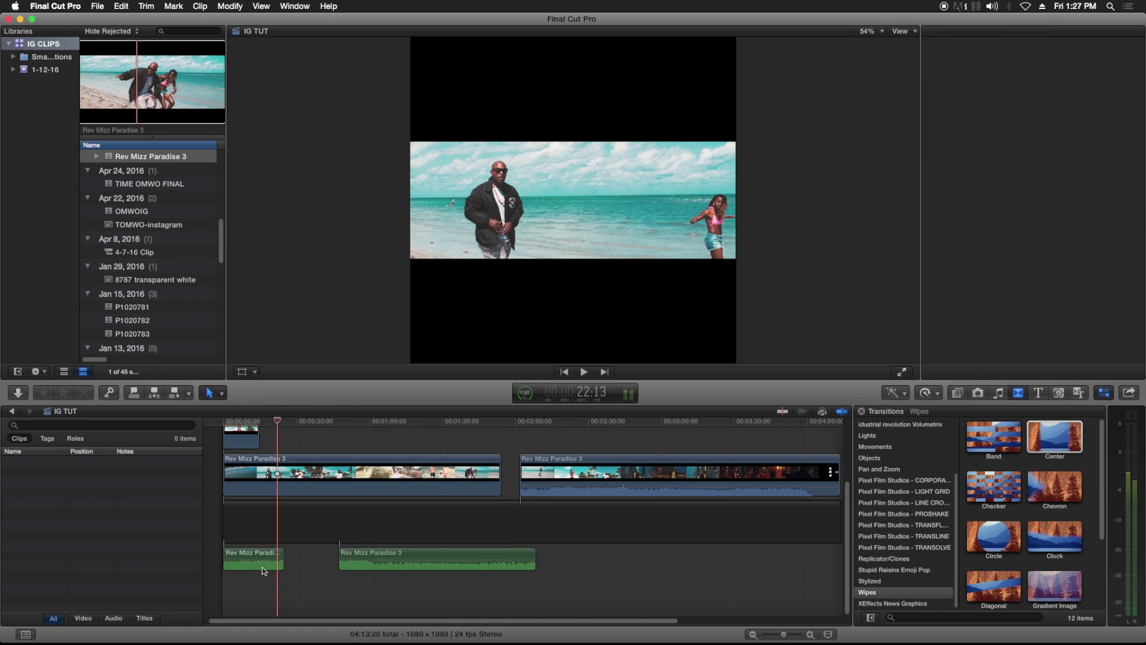
left_click(370, 564)
key("Delete")
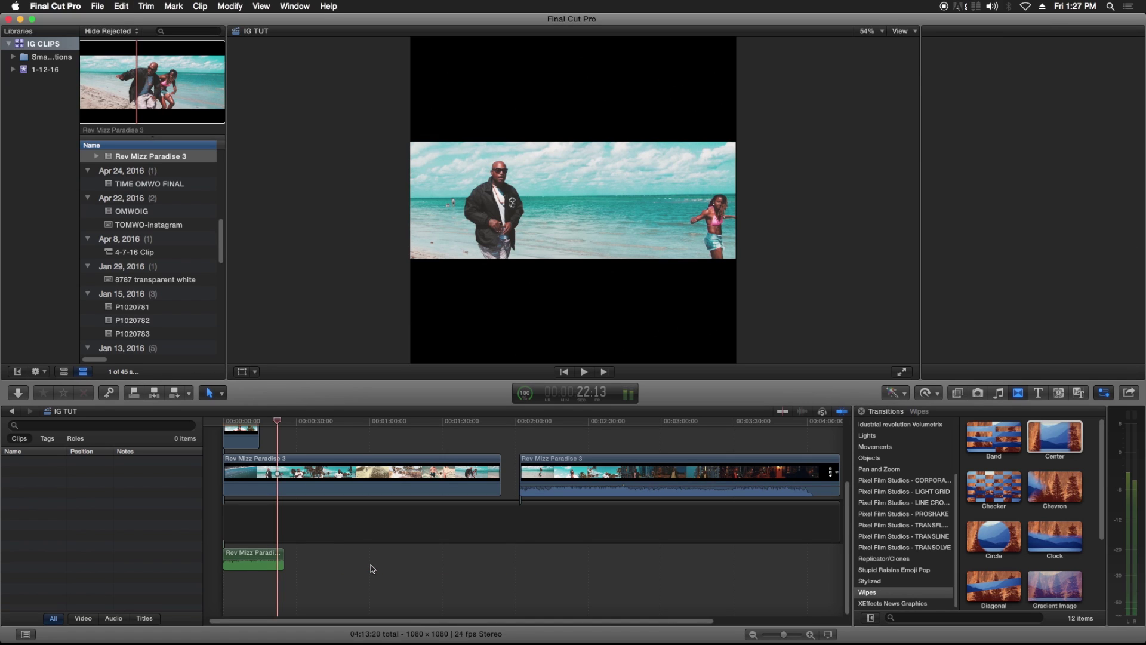
left_click(259, 421)
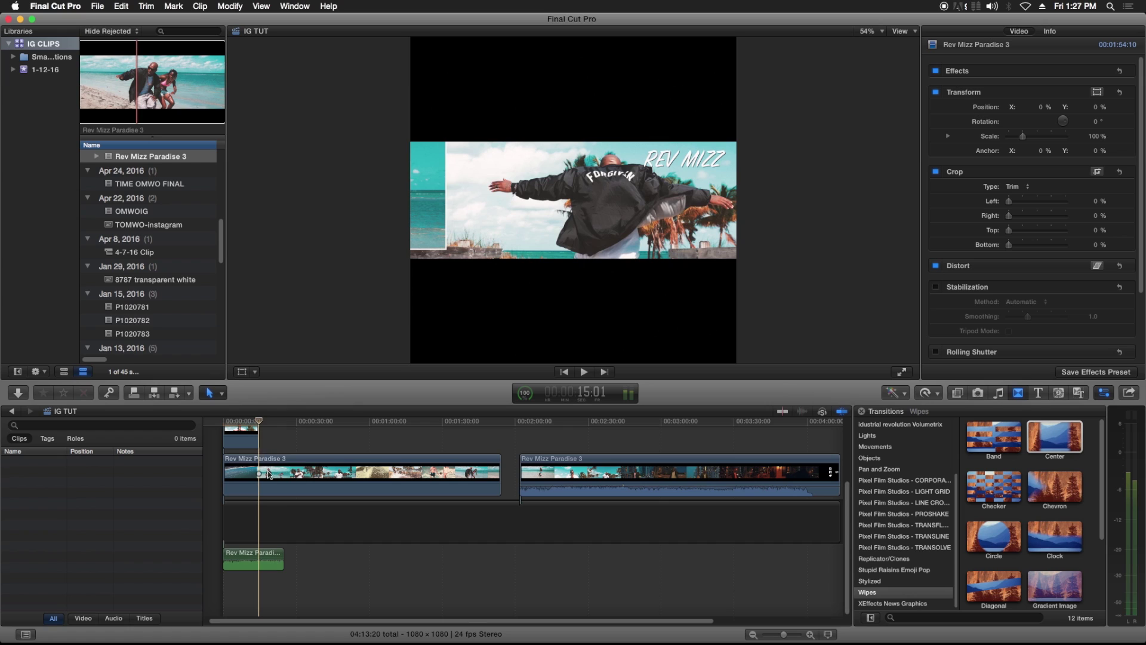
left_click_drag(283, 563, 261, 564)
key("Home")
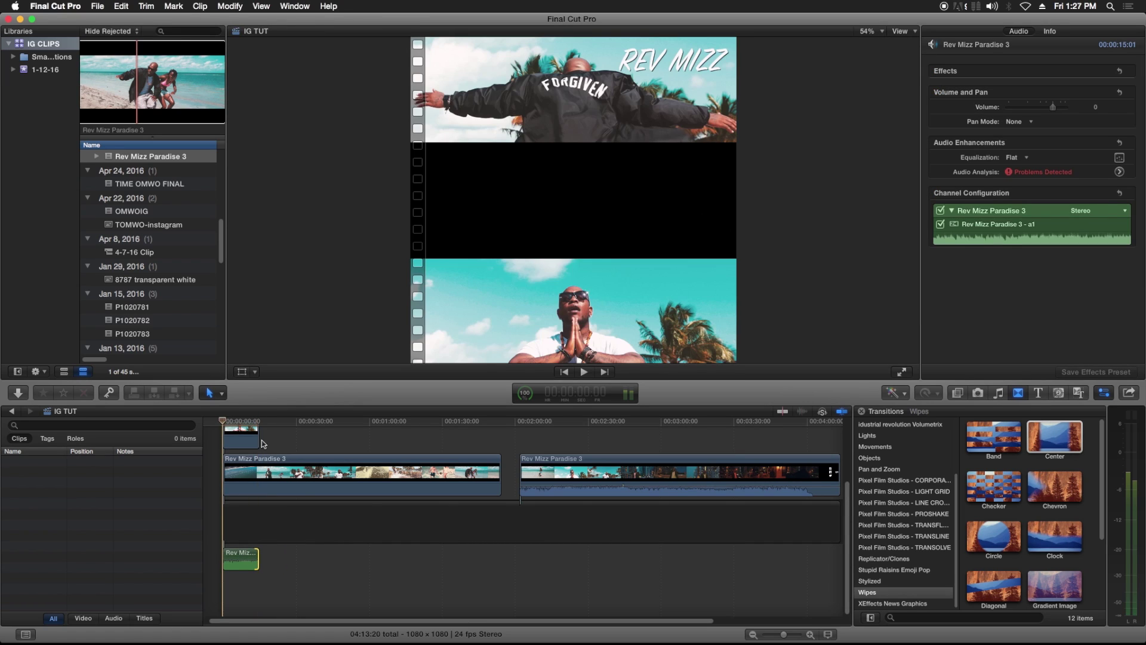
- Lift Rev Mizz Paradise 3 above the storyline, blade it, and move a 4-second piece to the start
scroll(292, 543, "up", 3)
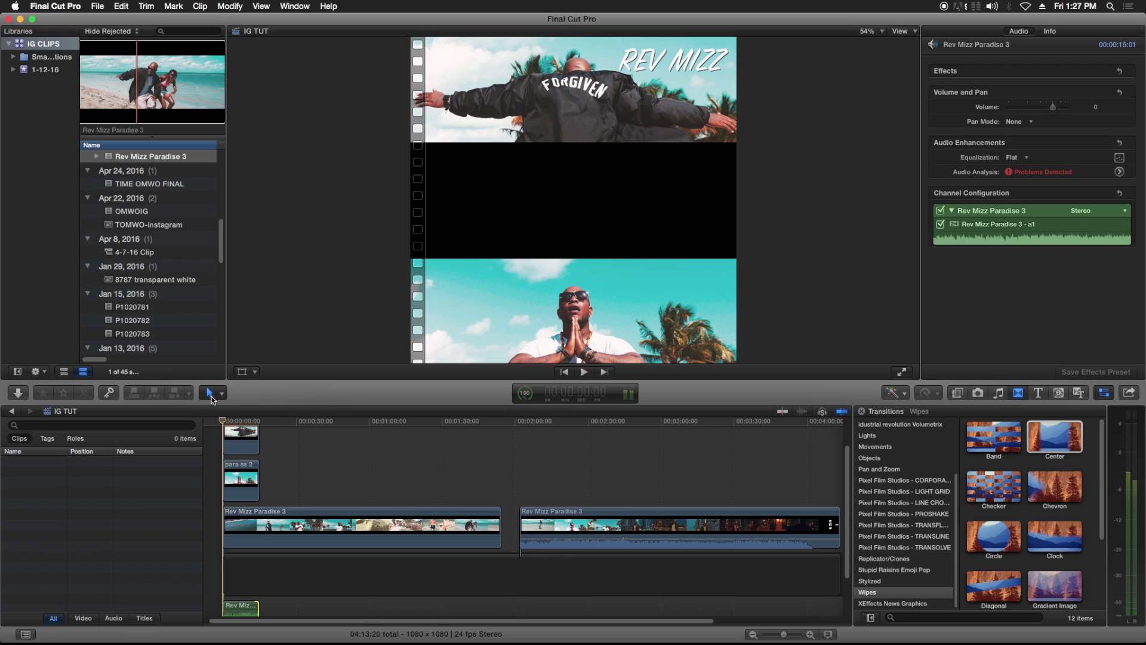
left_click_drag(301, 530, 609, 476)
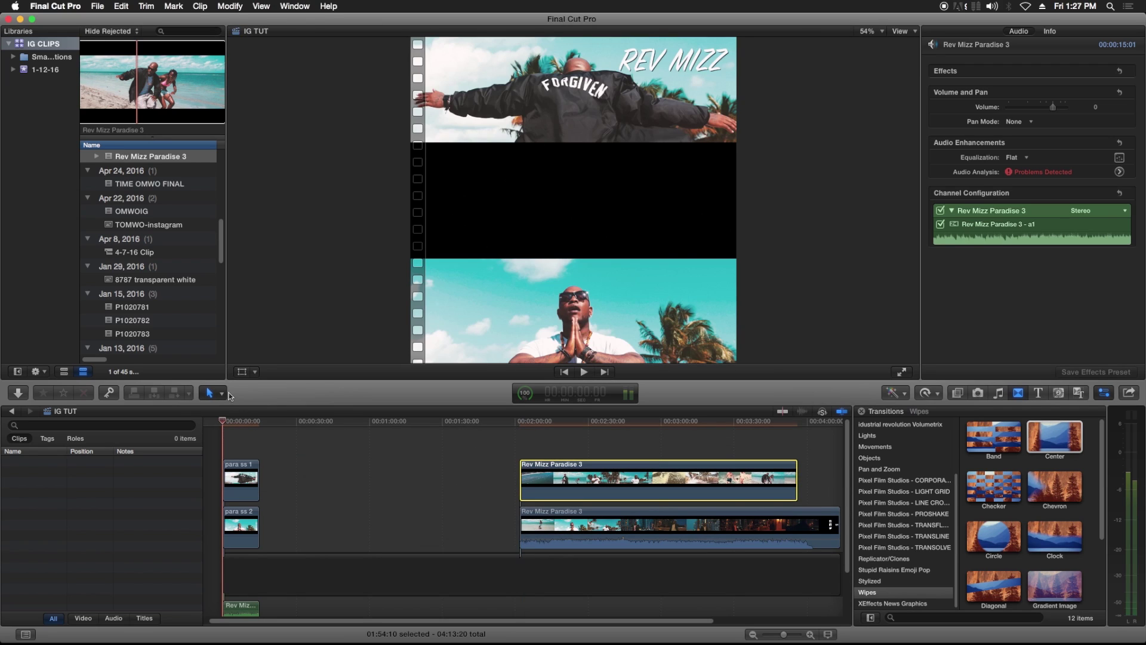
left_click(215, 393)
left_click(226, 477)
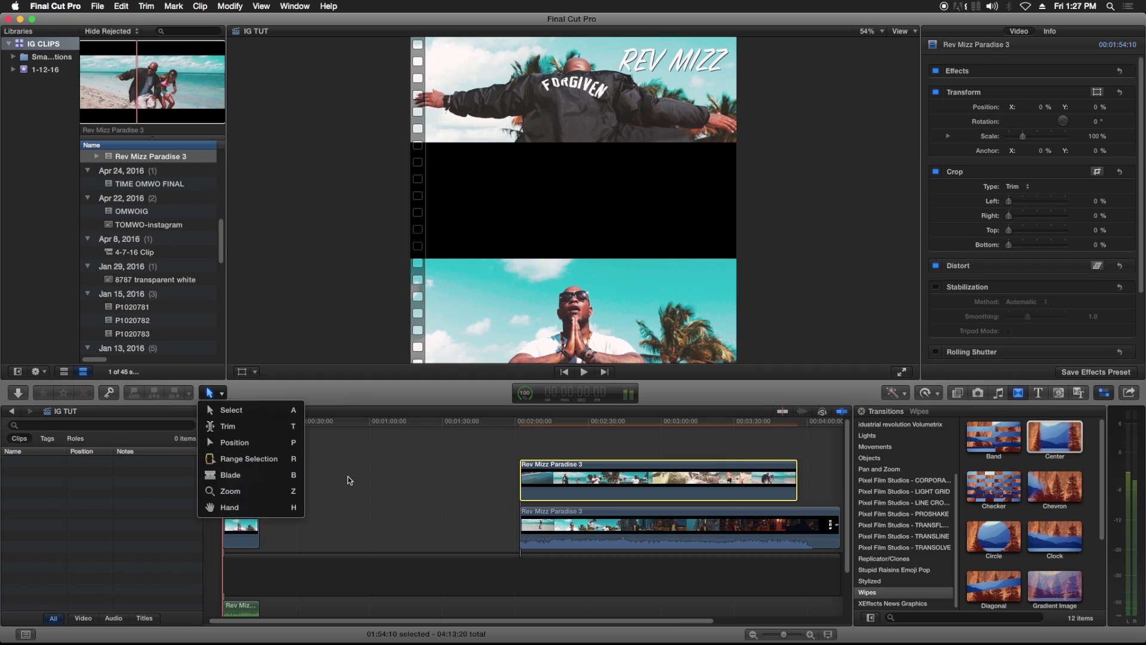
left_click(597, 477)
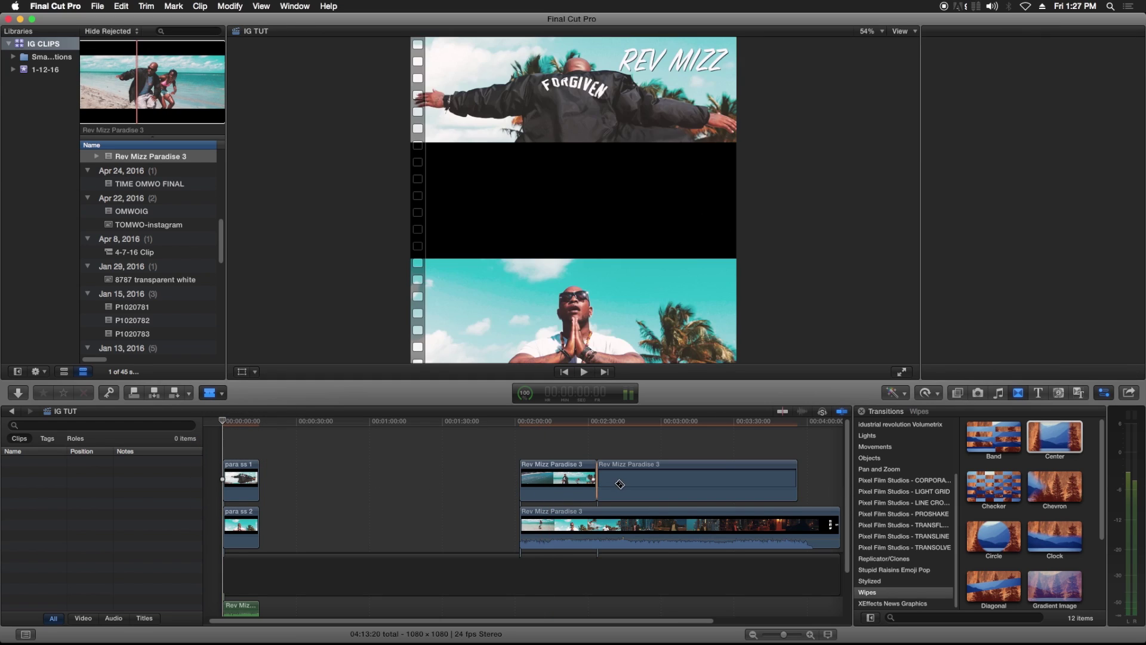
key("a")
left_click_drag(603, 481, 217, 526)
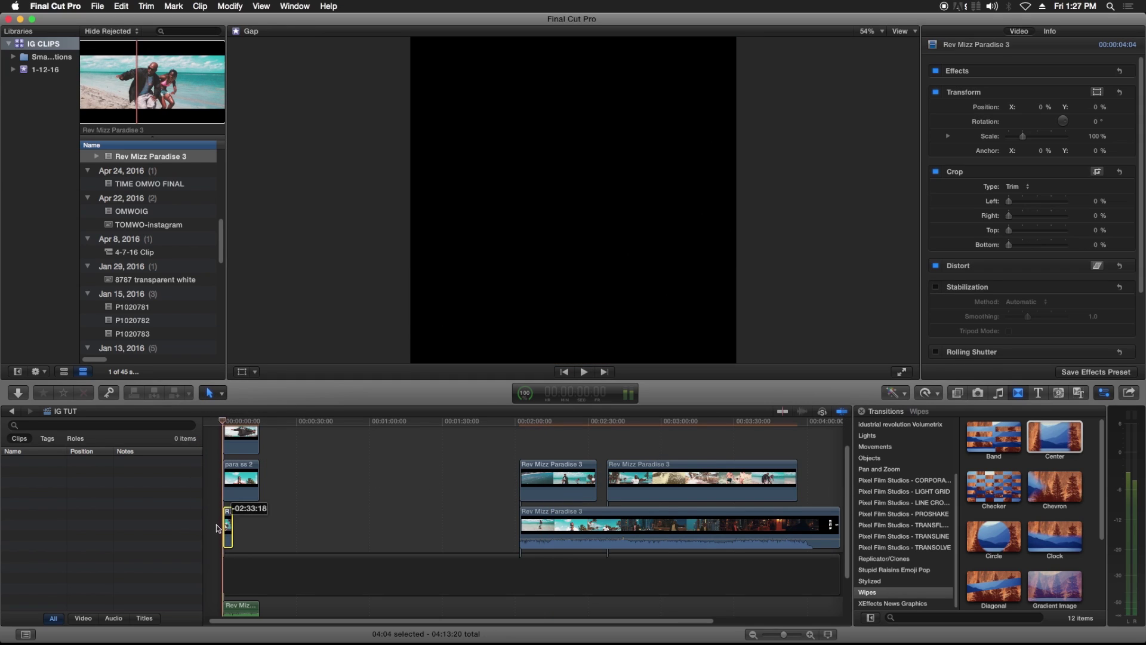
- Move para ss 1 back to the start and slot the short Rev Mizz piece into the storyline start
left_click(223, 393)
left_click(243, 404)
left_click_drag(641, 529, 250, 530)
left_click_drag(636, 482, 253, 525)
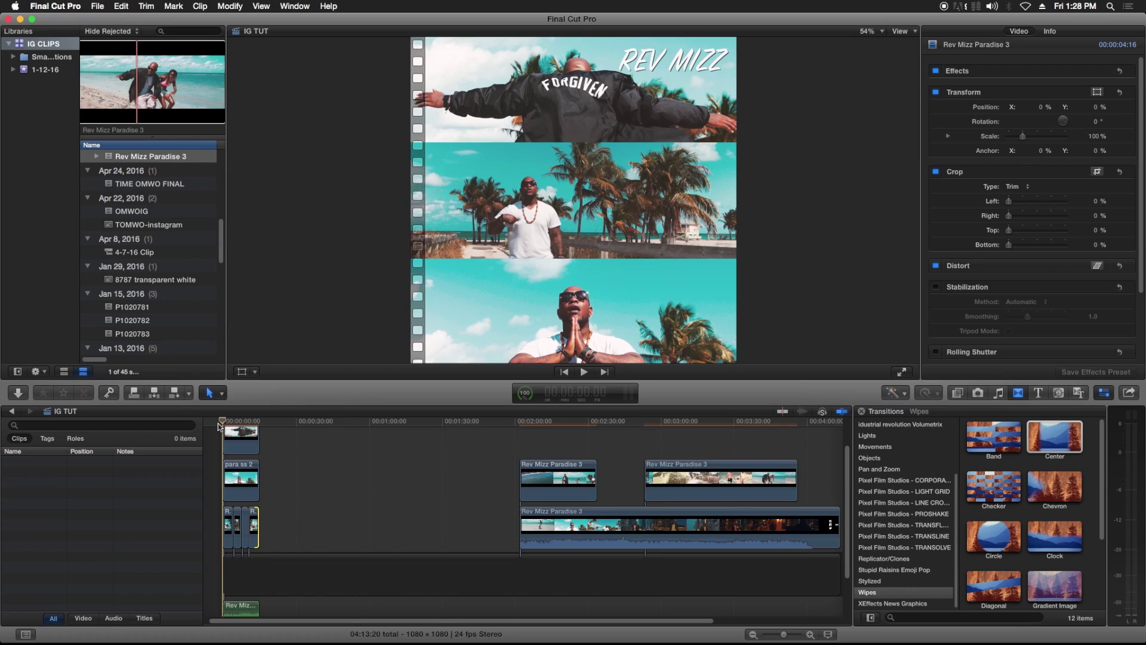
- Increase para ss 1's bottom crop to about 43%
scroll(238, 452, "up", 3)
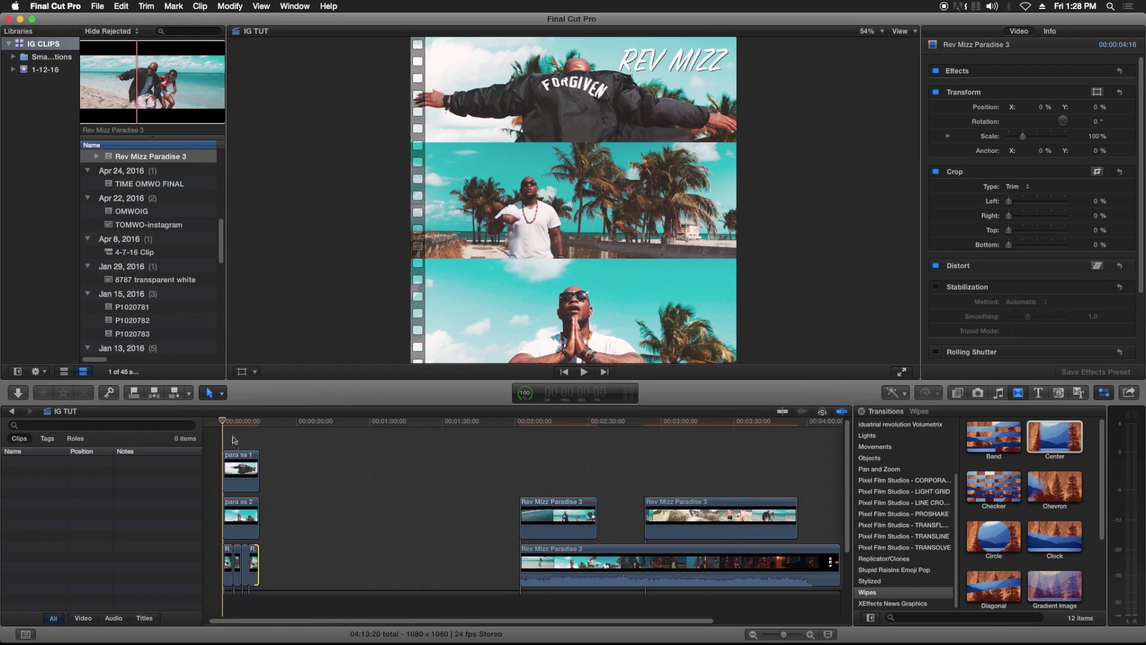
left_click_drag(225, 425, 233, 428)
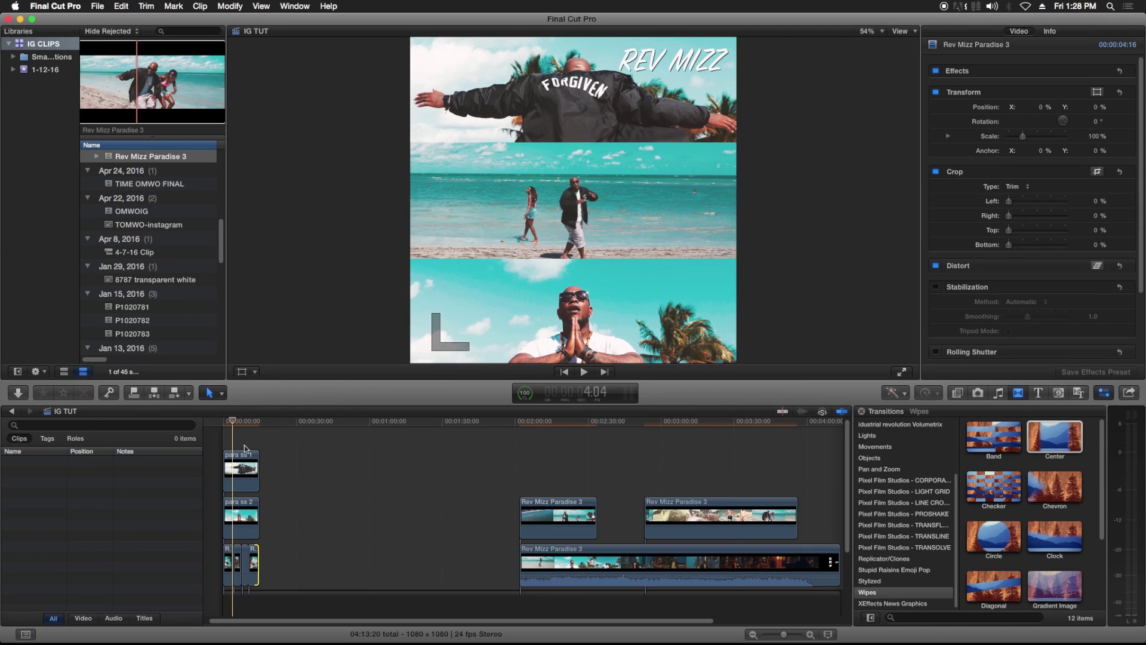
left_click(242, 474)
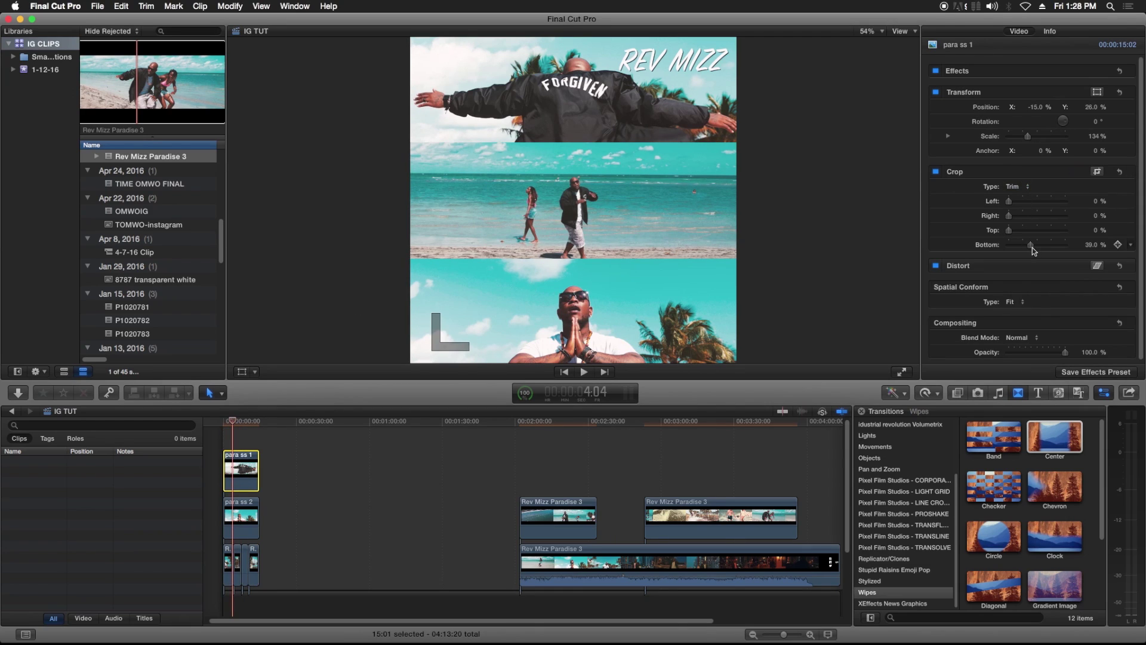
left_click_drag(1033, 247, 1032, 247)
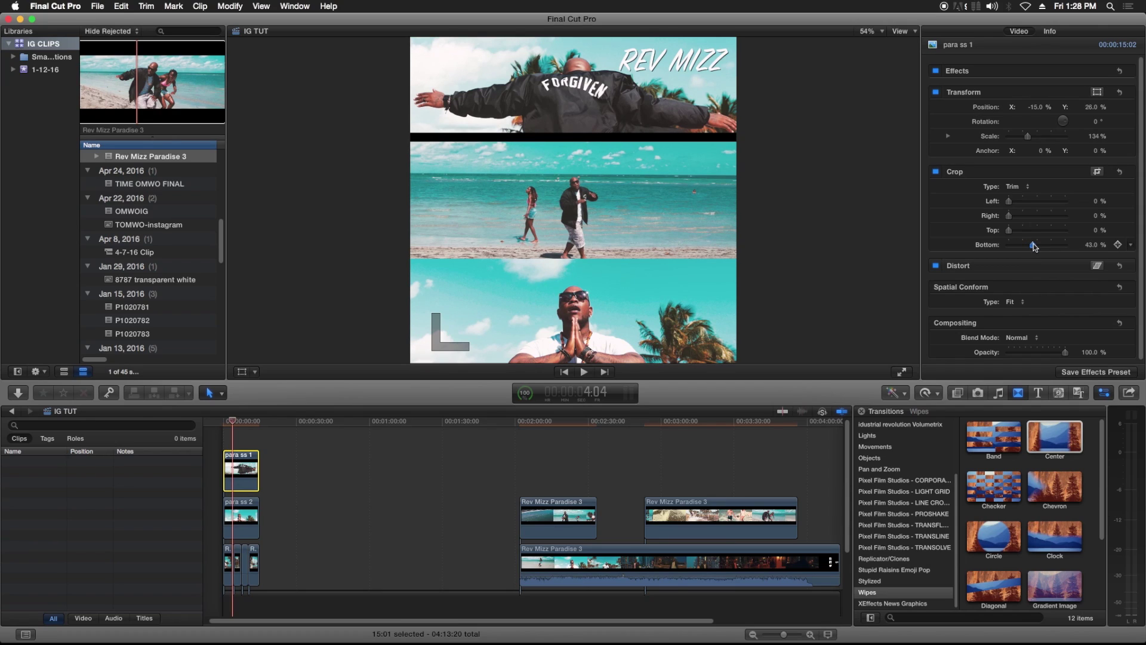
- Raise para ss 2's top crop to 30% and play the sequence from the start
left_click(236, 525)
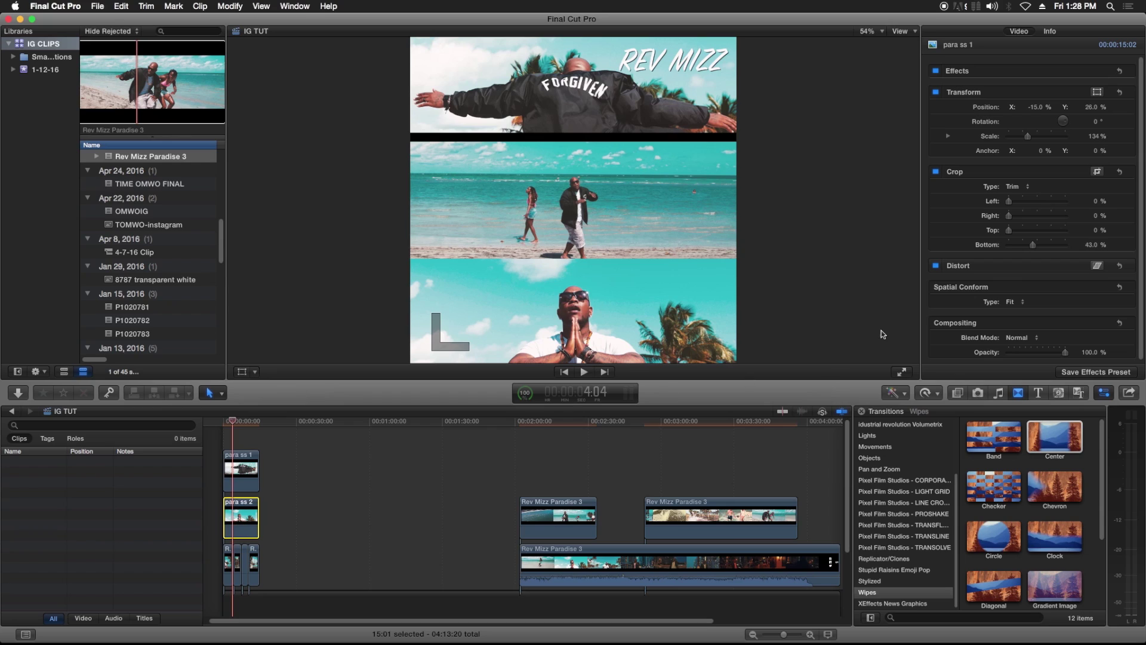
left_click_drag(1024, 231, 1027, 232)
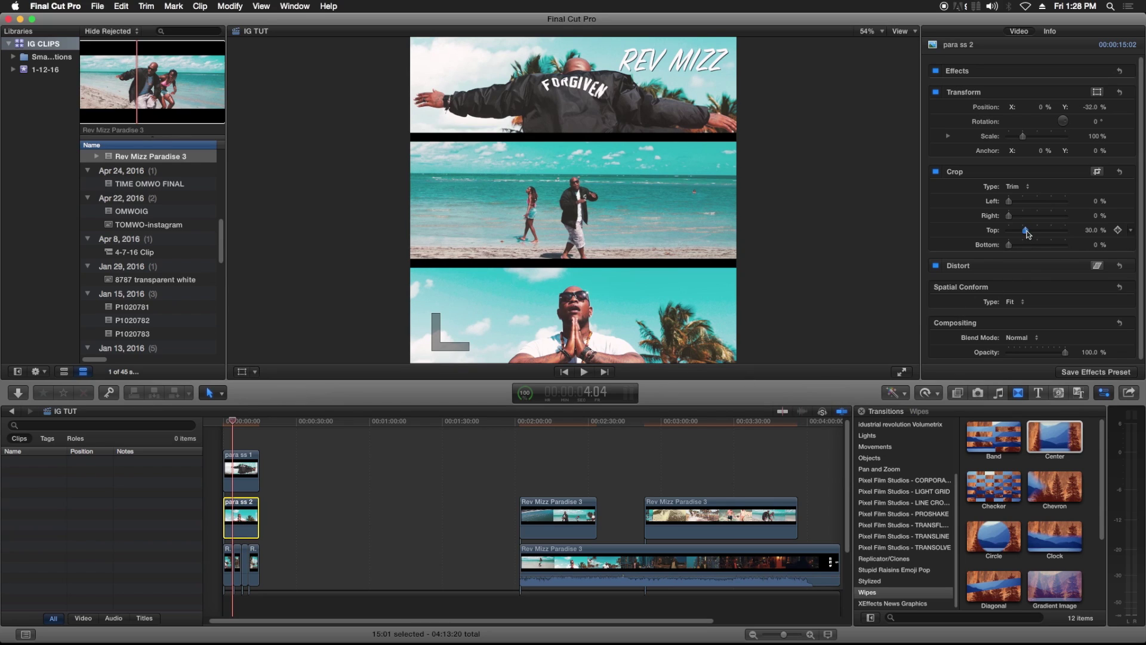
left_click_drag(230, 424, 222, 422)
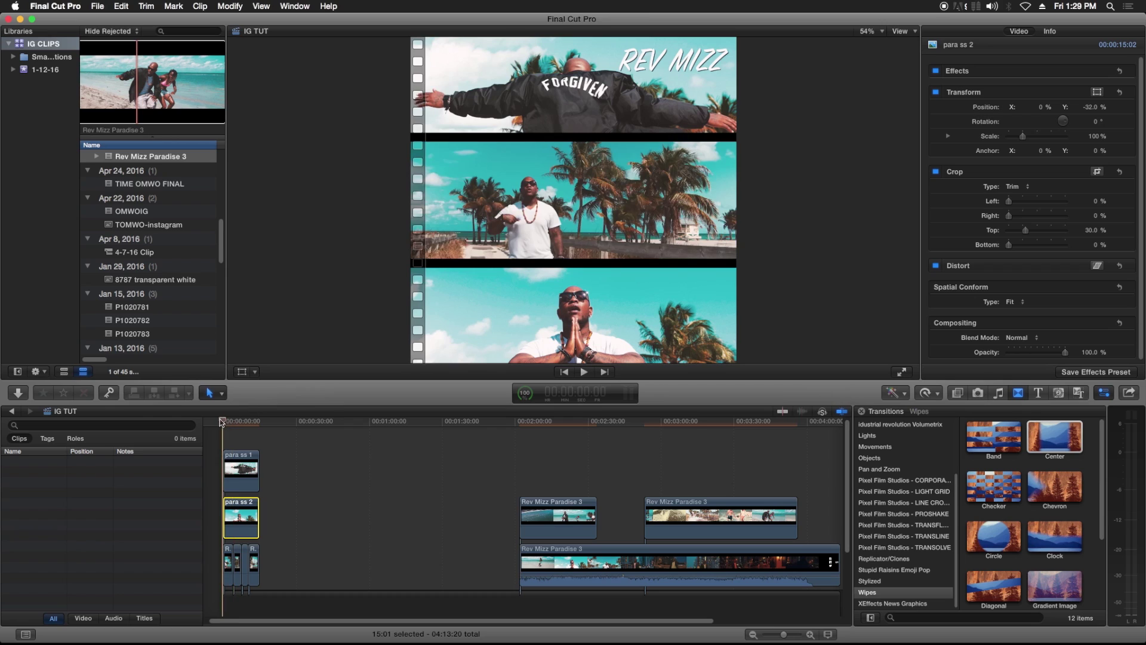
key("space")
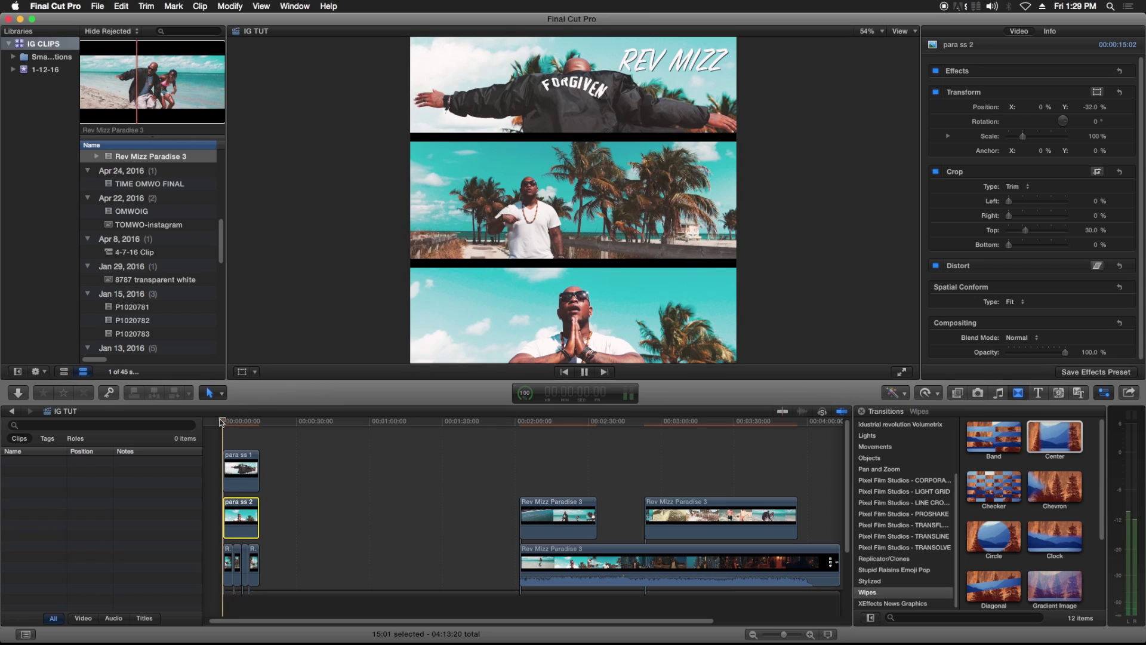
- Search the Titles browser for 'basic' and add a Basic Title at the timeline start
left_click(585, 372)
left_click(1037, 392)
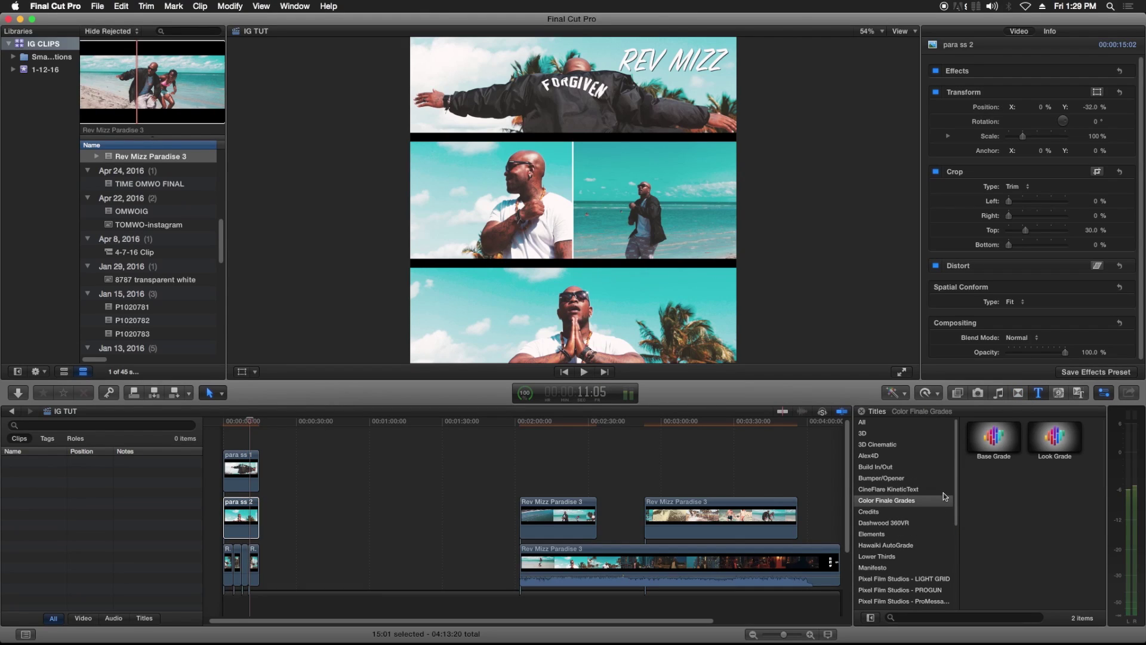
scroll(954, 445, "down", 1)
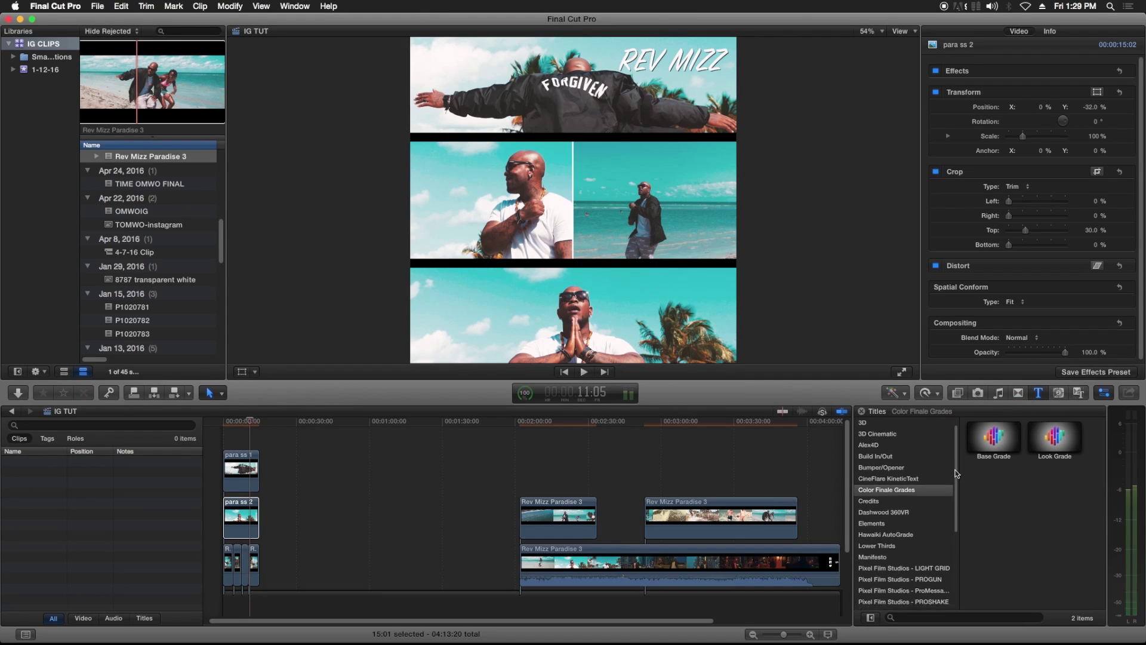
scroll(895, 443, "up", 1)
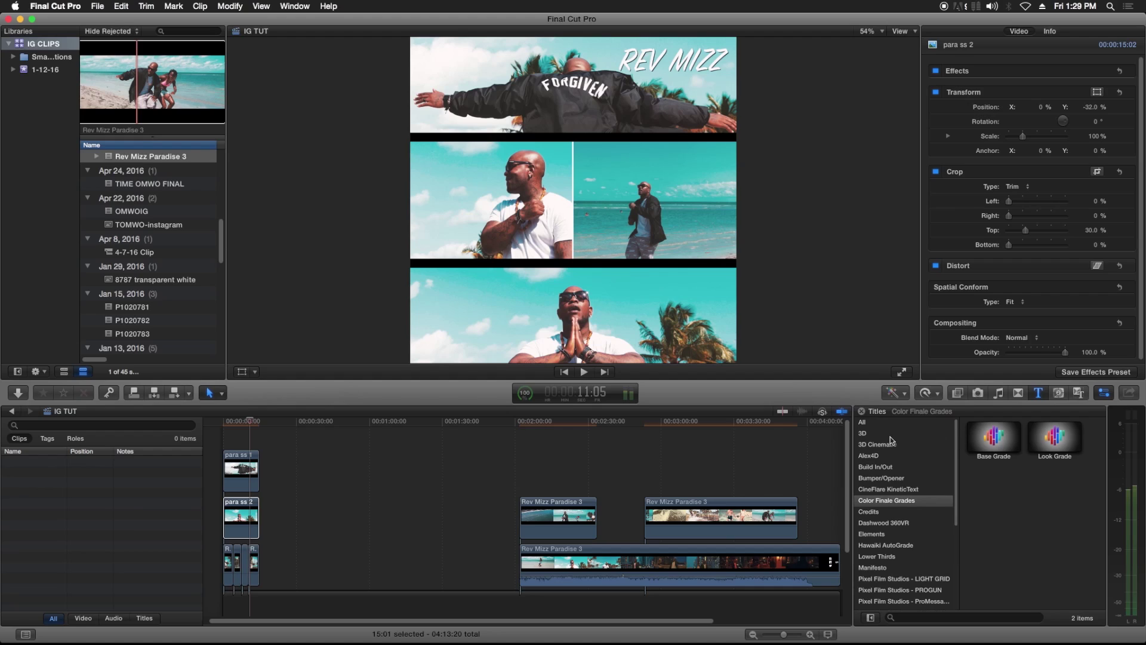
left_click(862, 422)
left_click(954, 617)
type("basic")
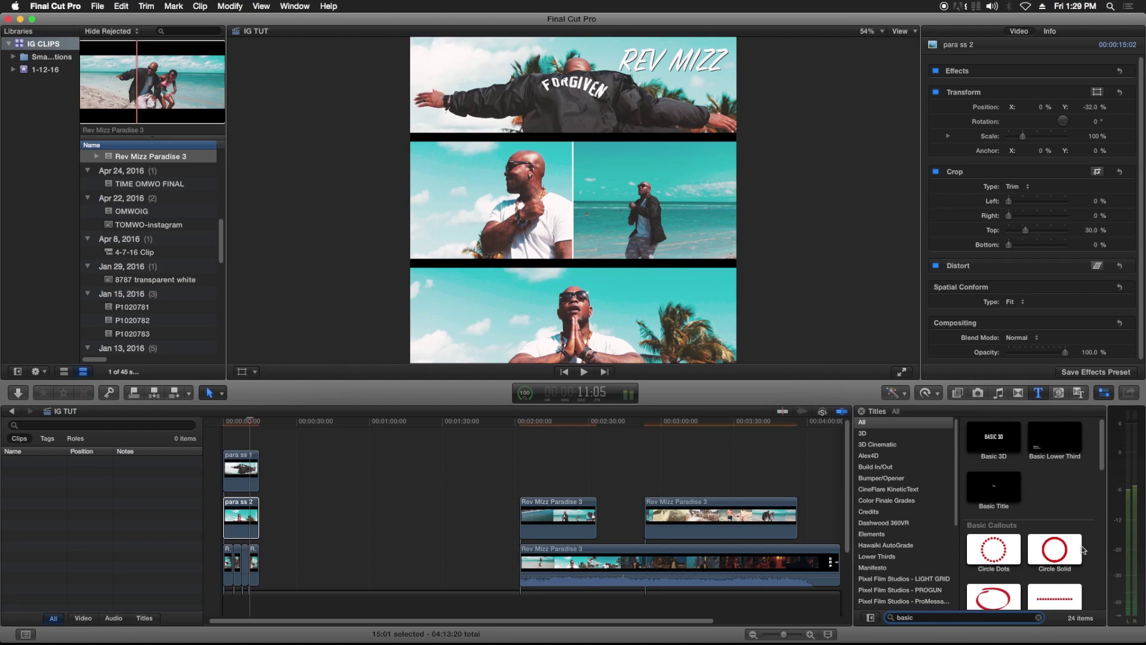
left_click_drag(1009, 493, 227, 445)
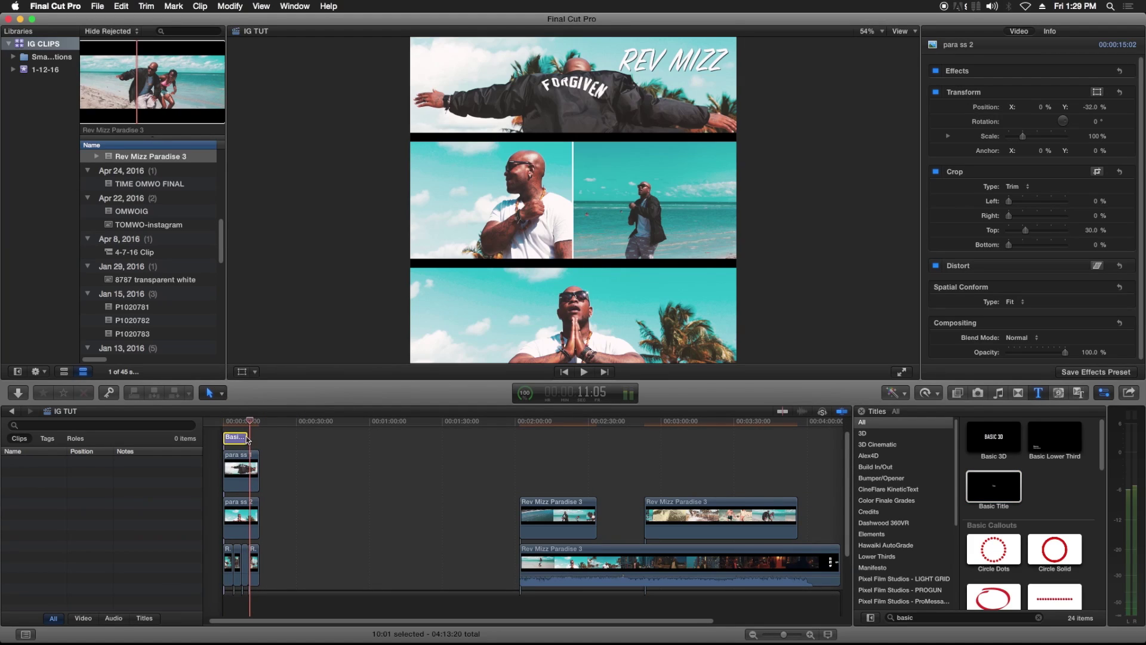
- Style the Paradise title in Lipsum, size 117, with a drop shadow, over the bottom frame
left_click_drag(955, 84, 913, 85)
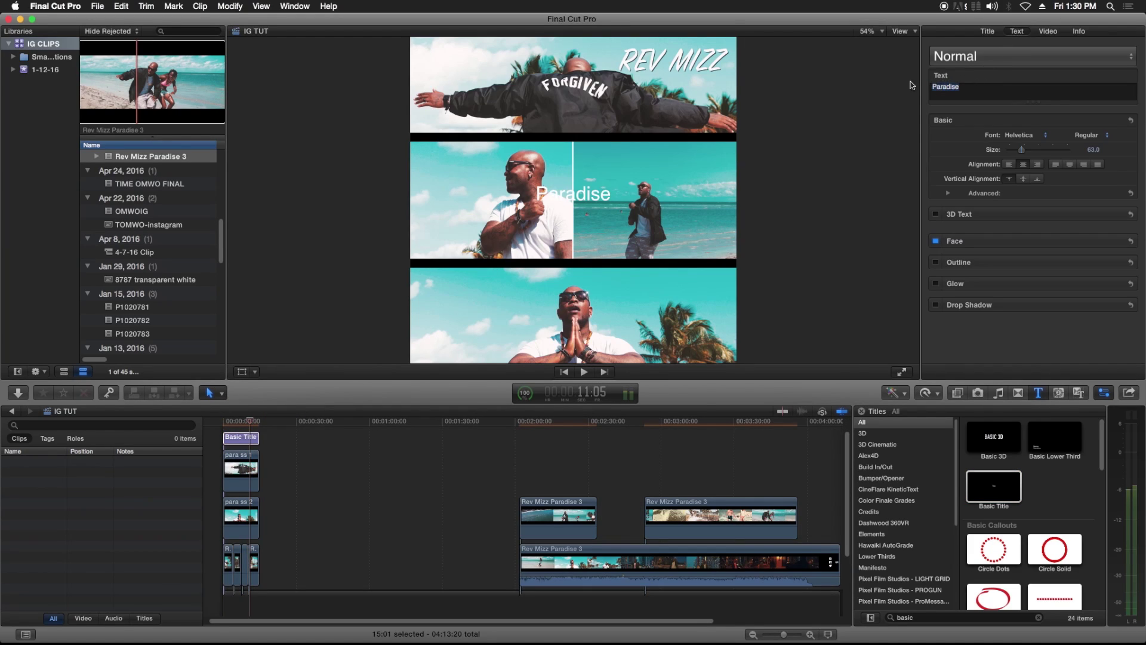
left_click(1019, 139)
scroll(1027, 503, "down", 10)
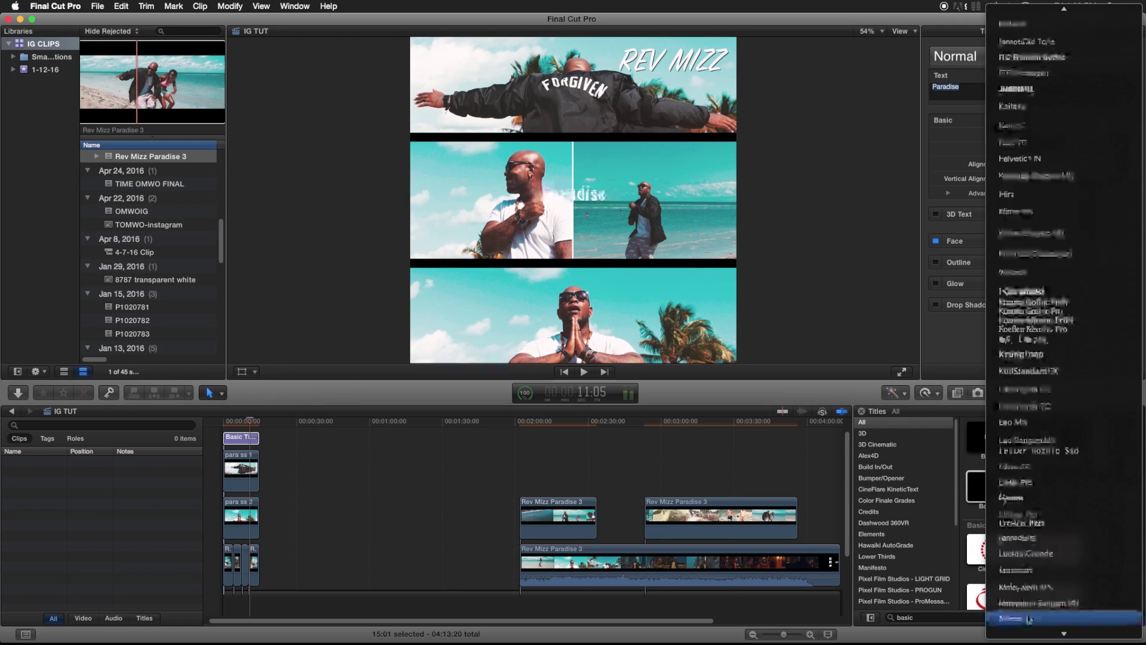
left_click(1026, 501)
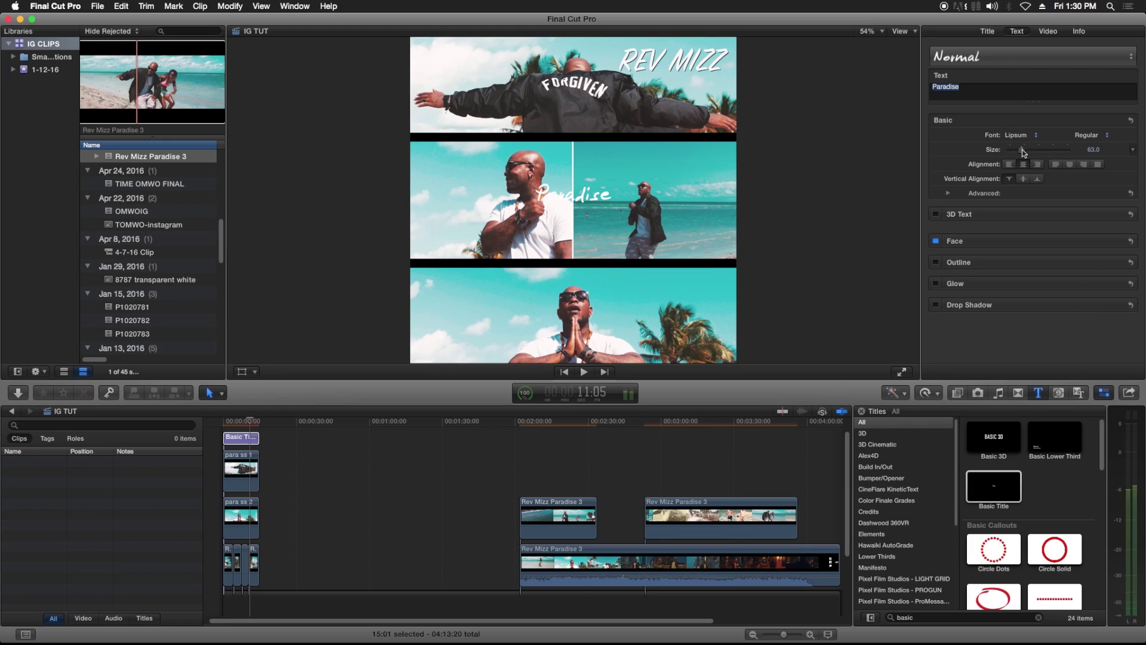
left_click_drag(1022, 149, 1034, 150)
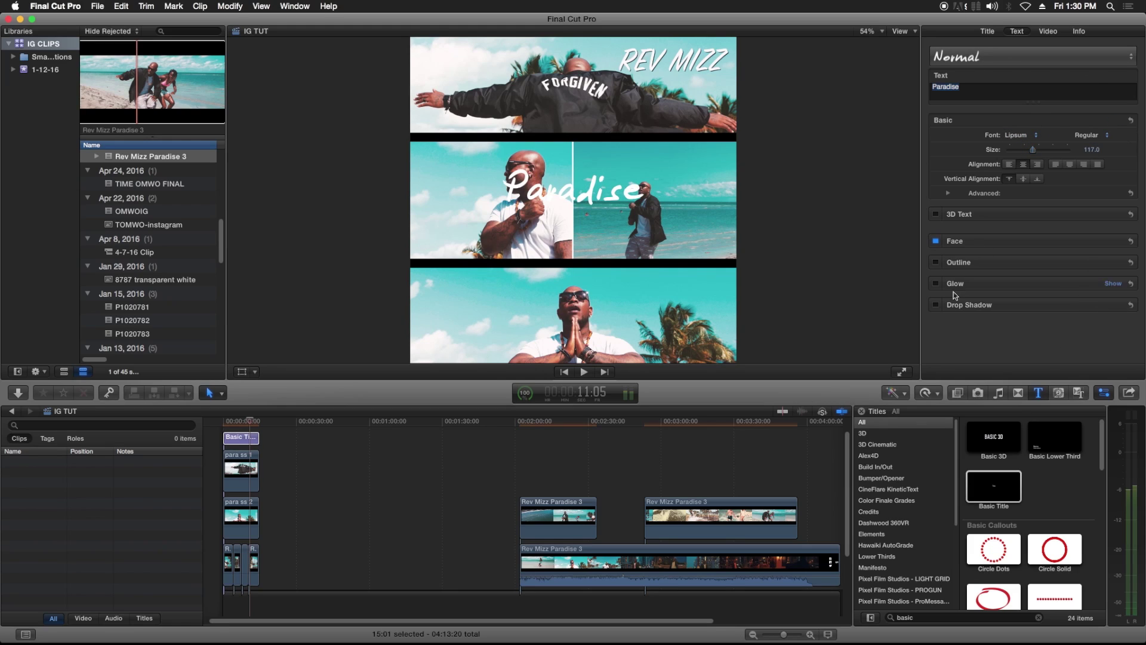
left_click(935, 304)
left_click(1047, 32)
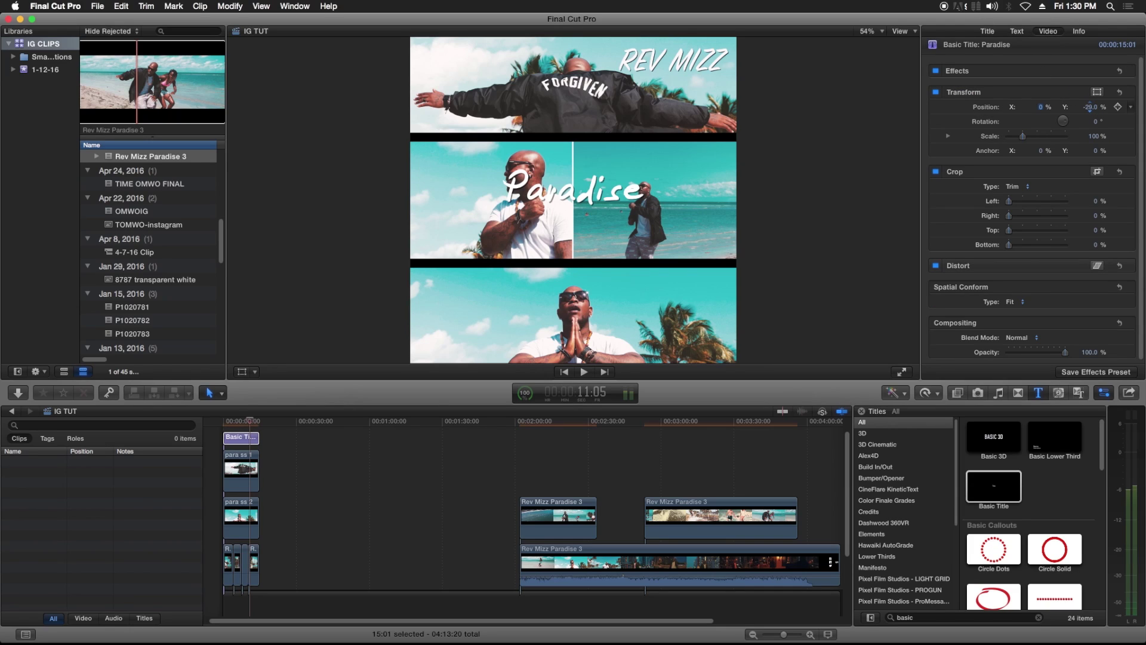
left_click_drag(1090, 108, 1022, 107)
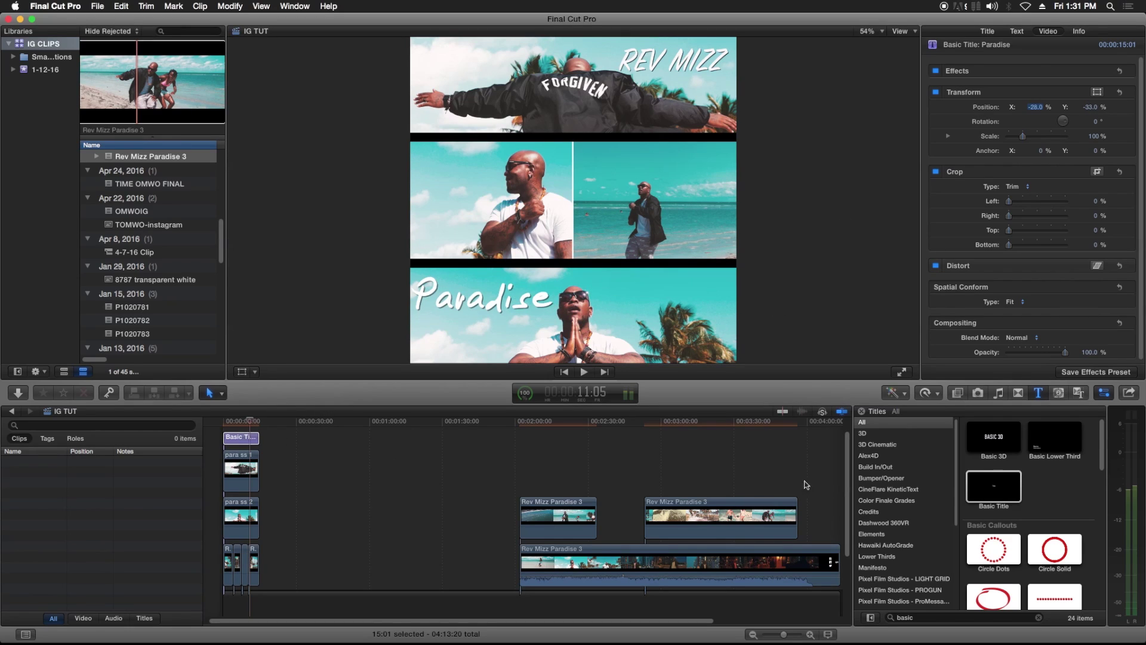
scroll(851, 457, "up", 2)
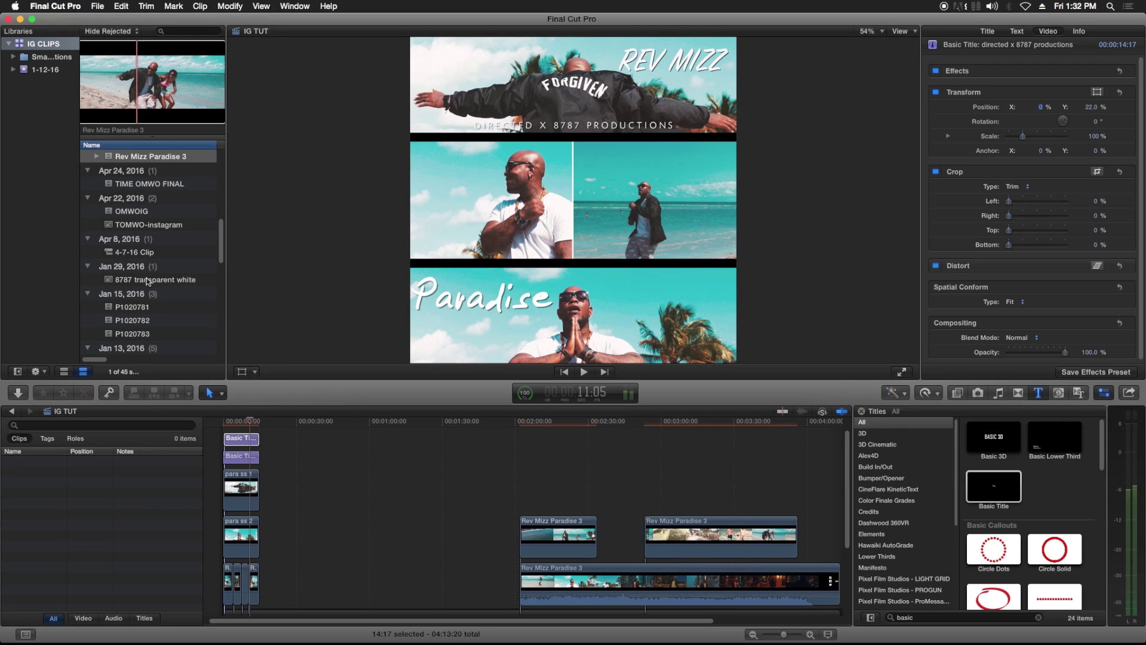
- Add the 8787 transparent white logo at the timeline start and shrink its scale
left_click_drag(149, 281, 242, 460)
left_click_drag(1022, 136, 1050, 113)
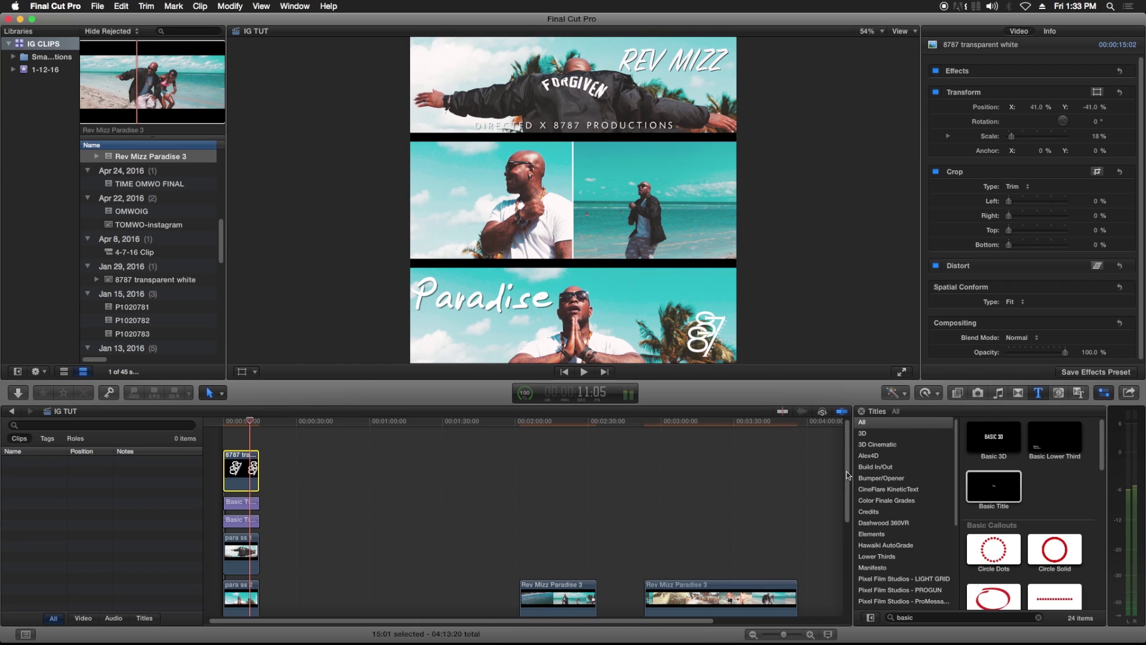
- Play the sequence from the start to check the 8787 logo, then stop playback
left_click(222, 421)
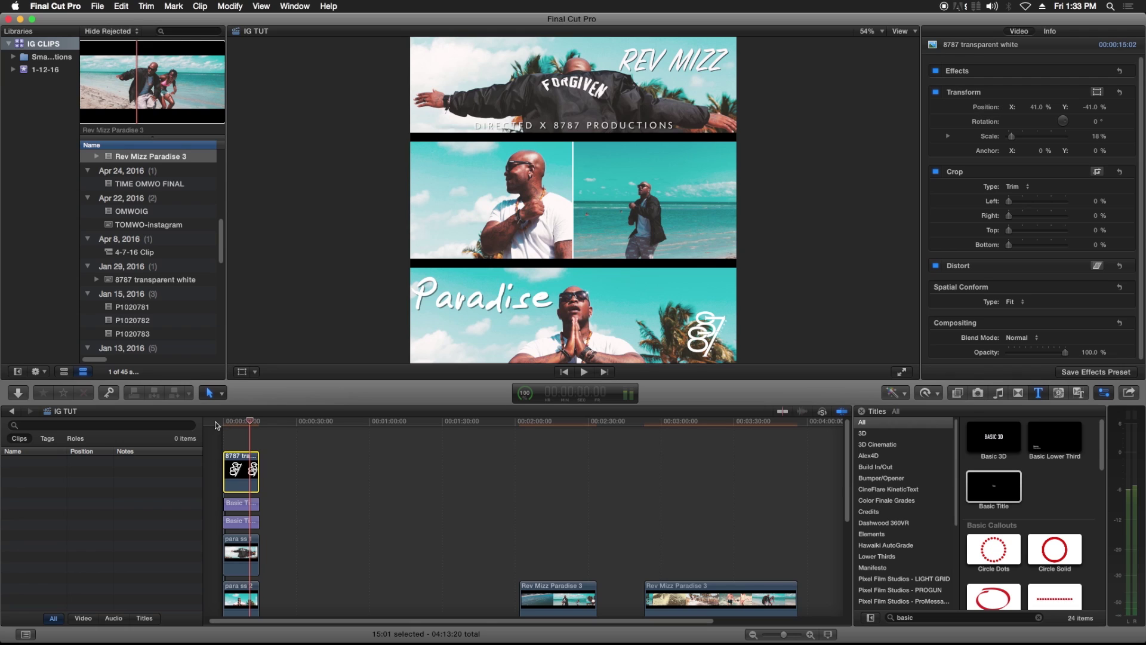
key("space")
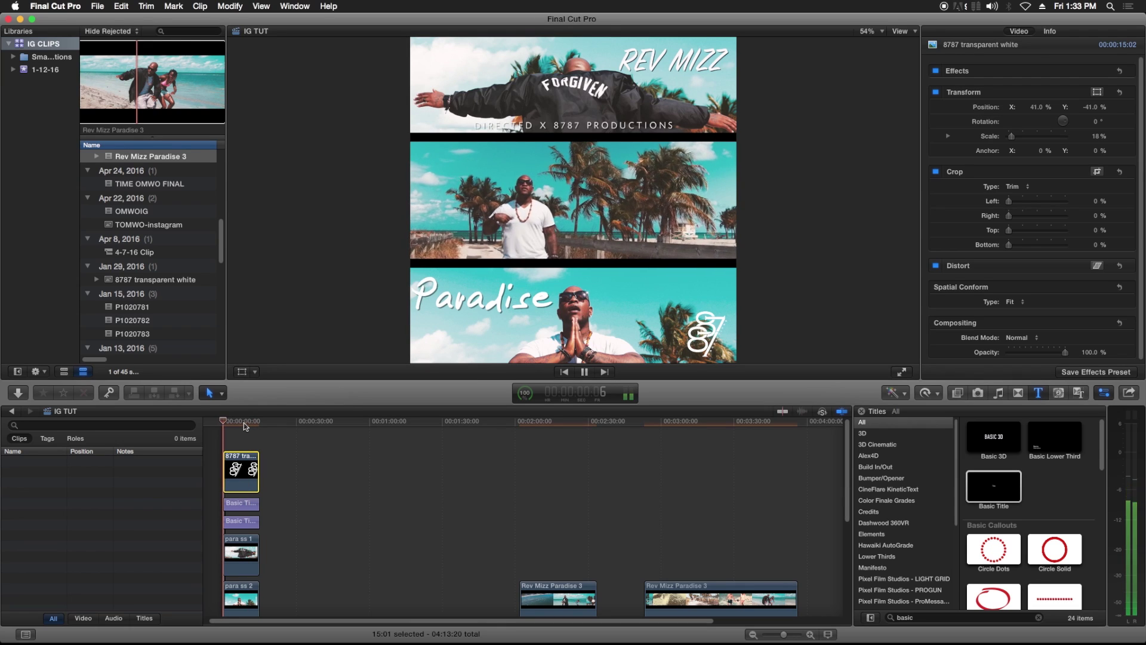
key("super+Down")
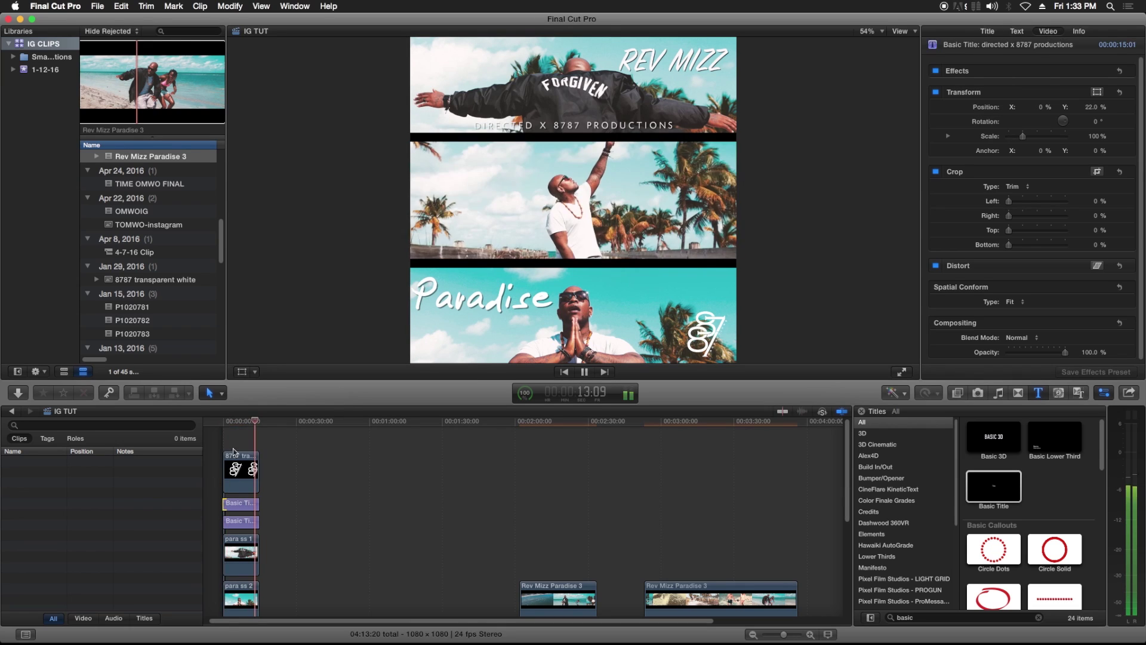
- Review the DIRECTED X 8787 PRODUCTIONS title credit, then scroll down to the Rev Mizz Paradise 3 clips
key("space")
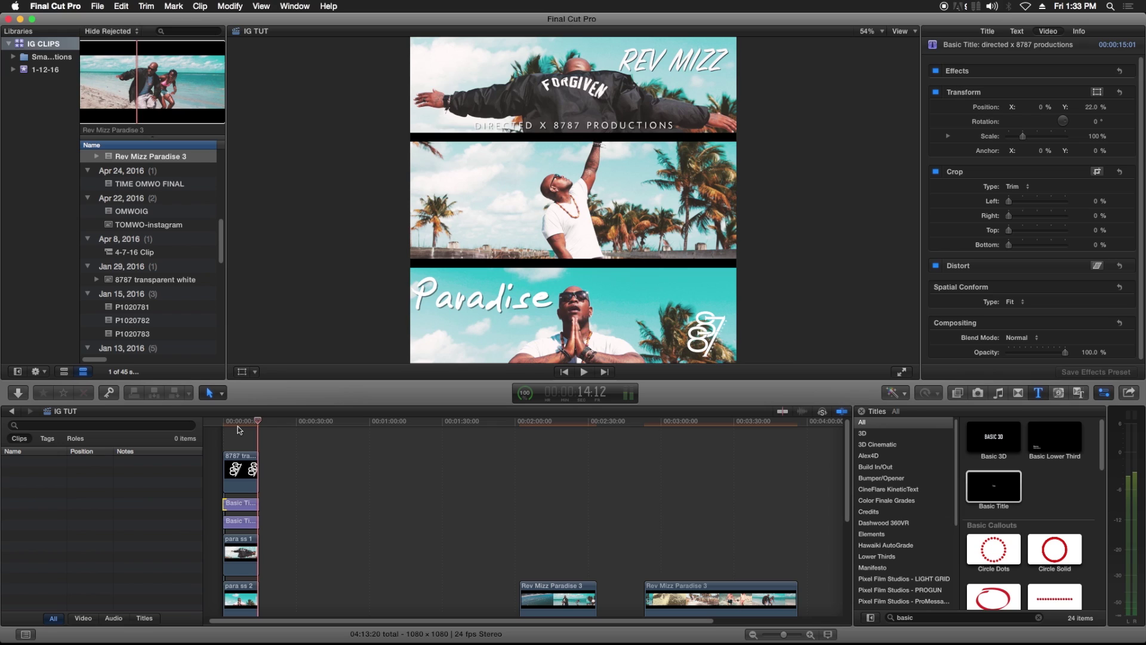
scroll(851, 443, "down", 5)
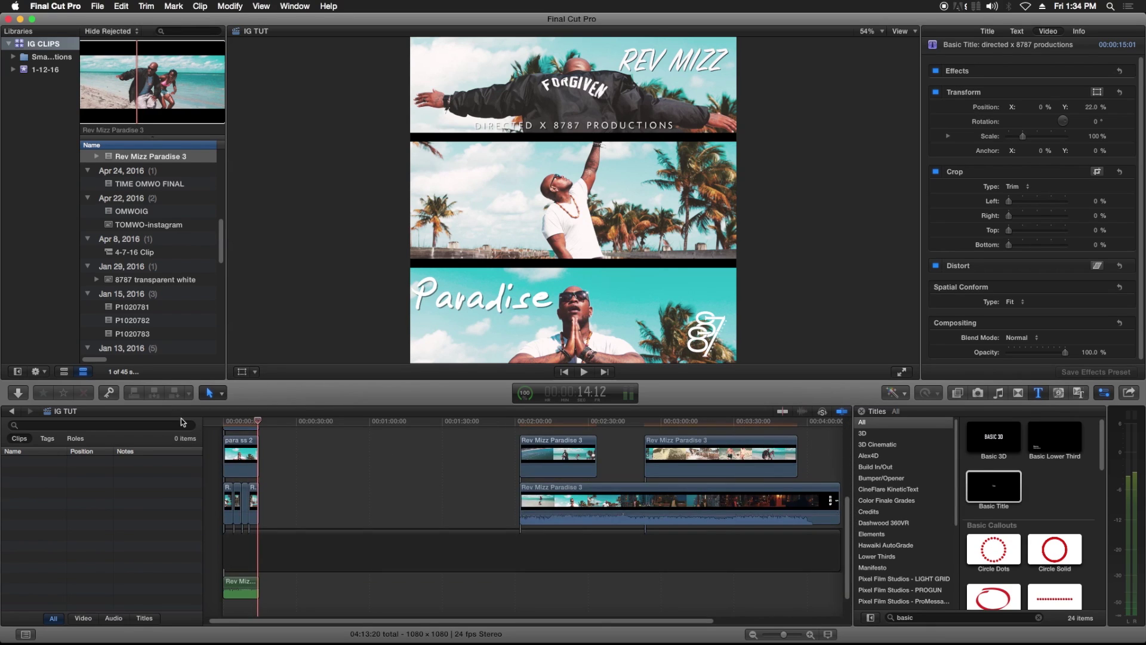
- Split the gap with the Blade tool at 15:01, where the stacked clips end
left_click(258, 422)
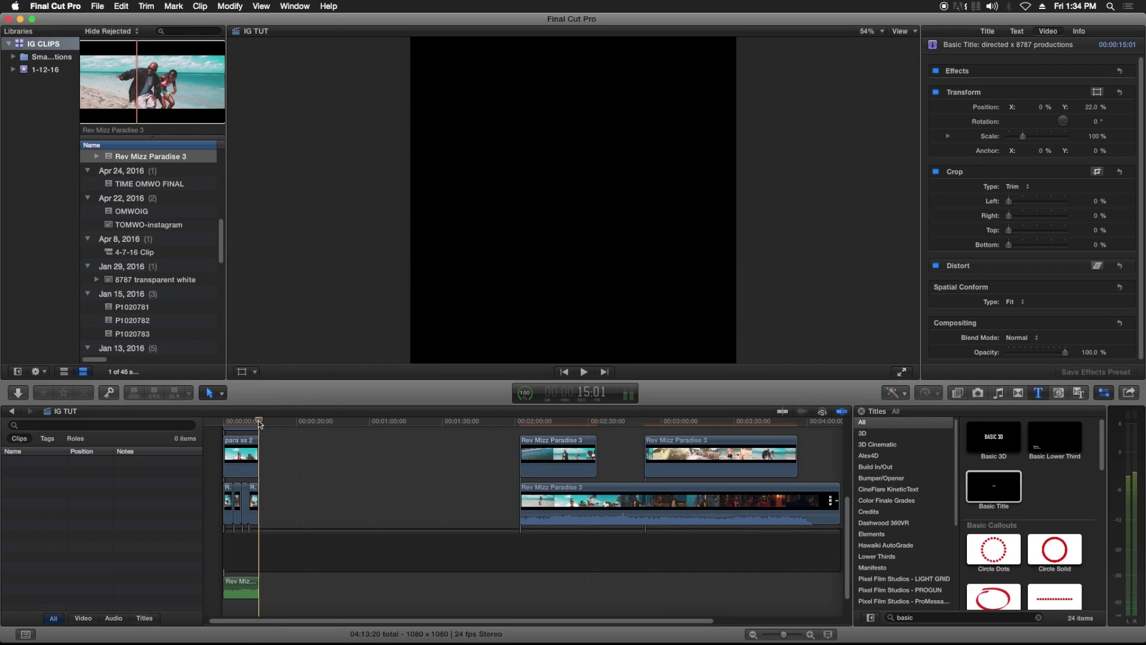
left_click(219, 393)
left_click(229, 476)
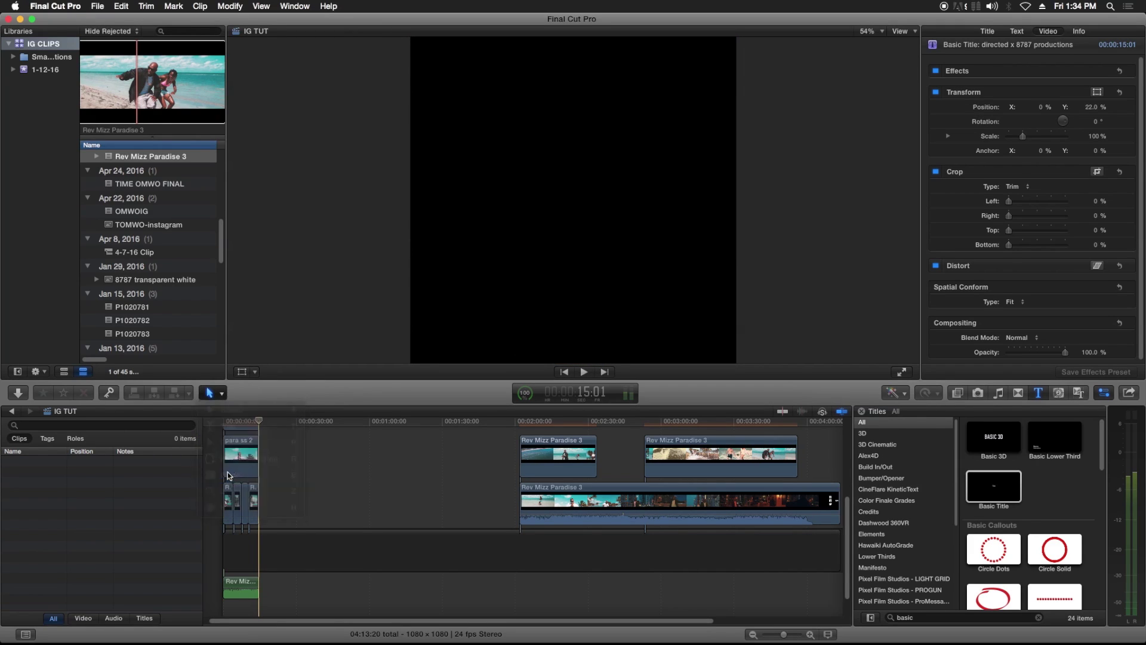
left_click(260, 547)
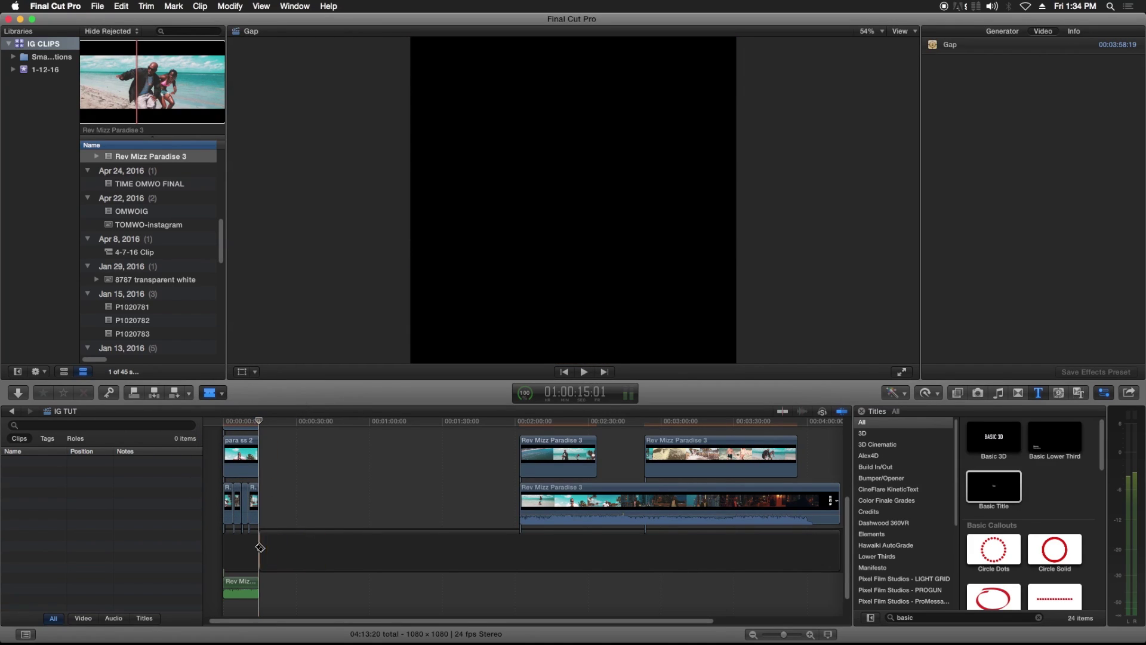
- Zoom out, then select and delete the two leftover Rev Mizz Paradise 3 clips
left_click(752, 635)
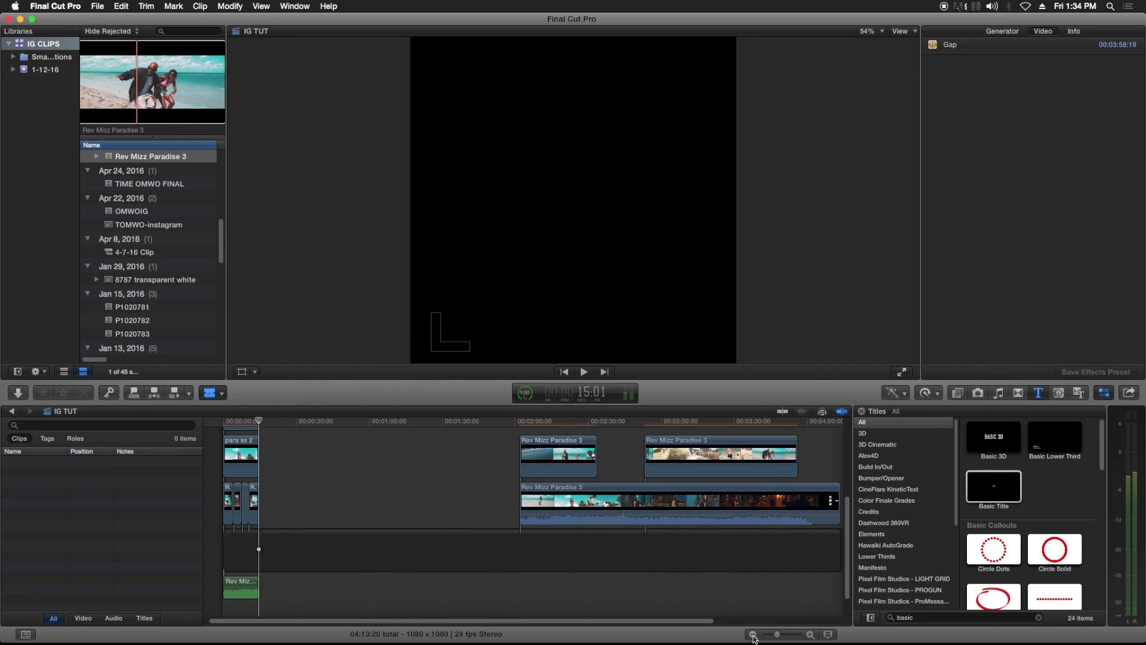
key("a")
left_click_drag(568, 624, 330, 435)
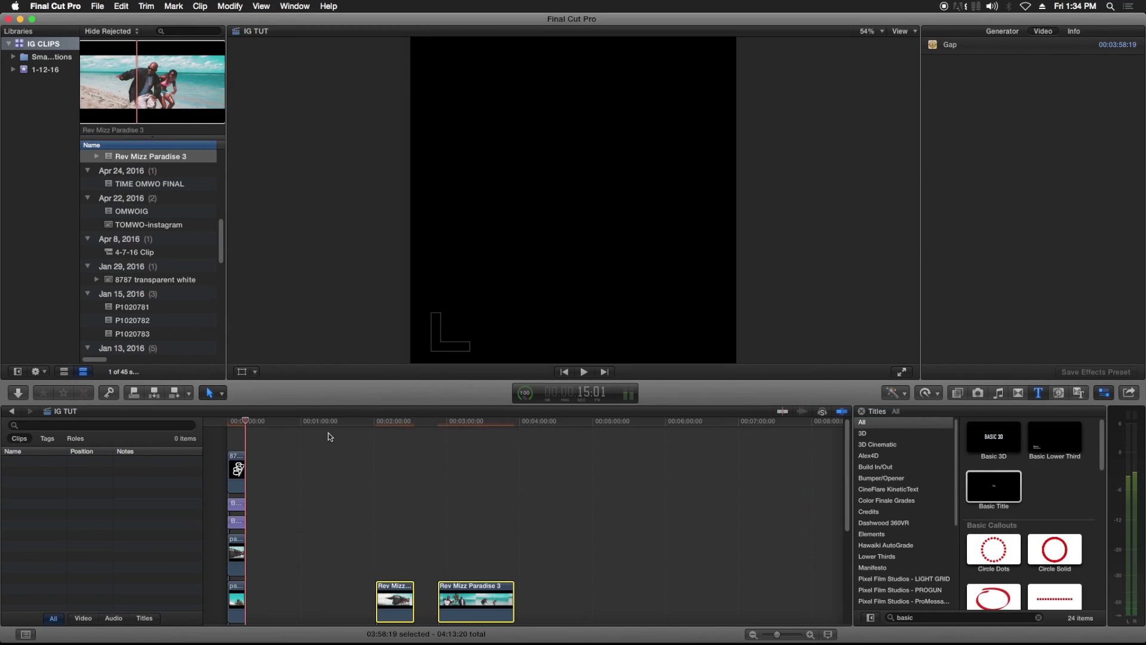
key("Delete")
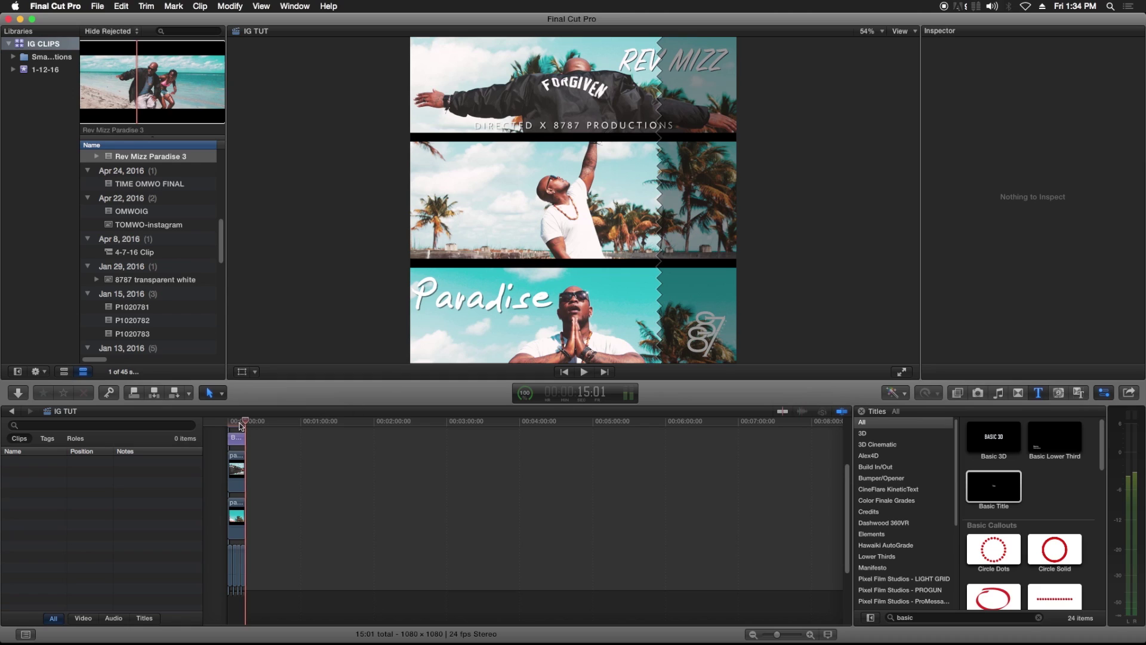
- Start a Master File share keeping video and audio, with the Source - Apple ProRes 422 codec
left_click(97, 6)
mouse_move(215, 118)
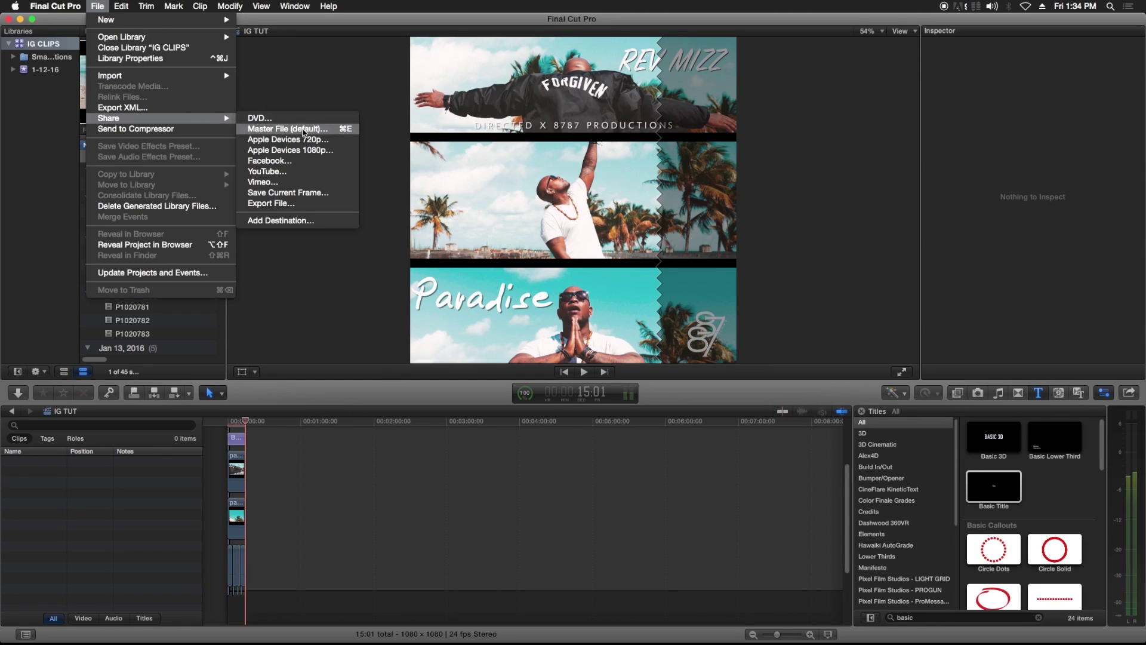
left_click(303, 130)
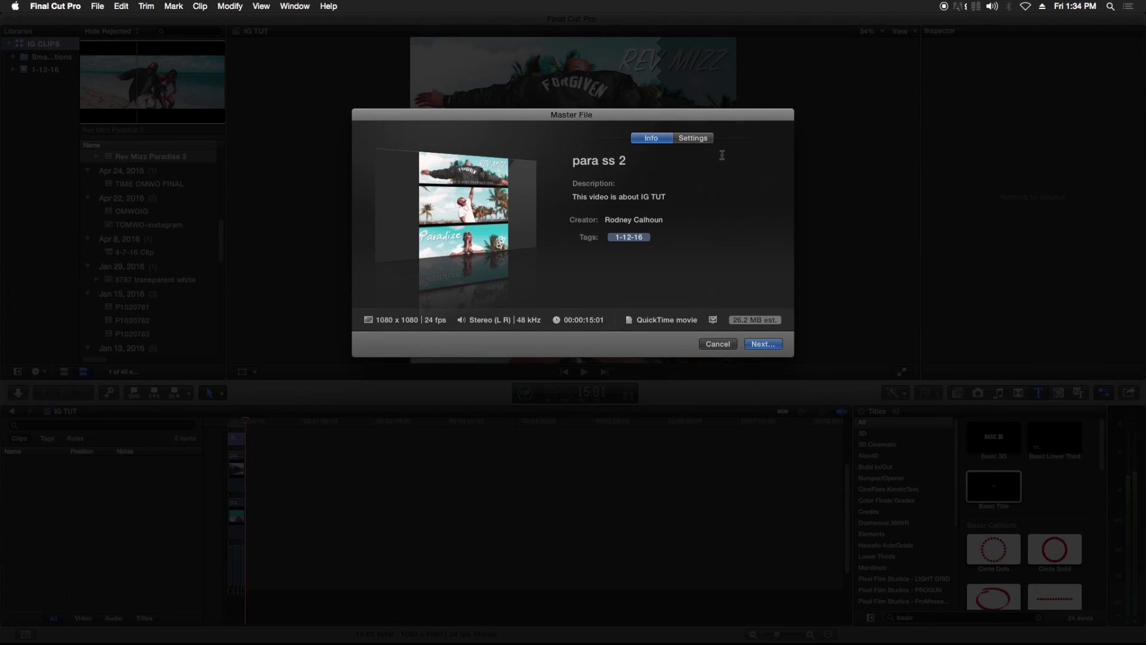
left_click(703, 139)
left_click(686, 184)
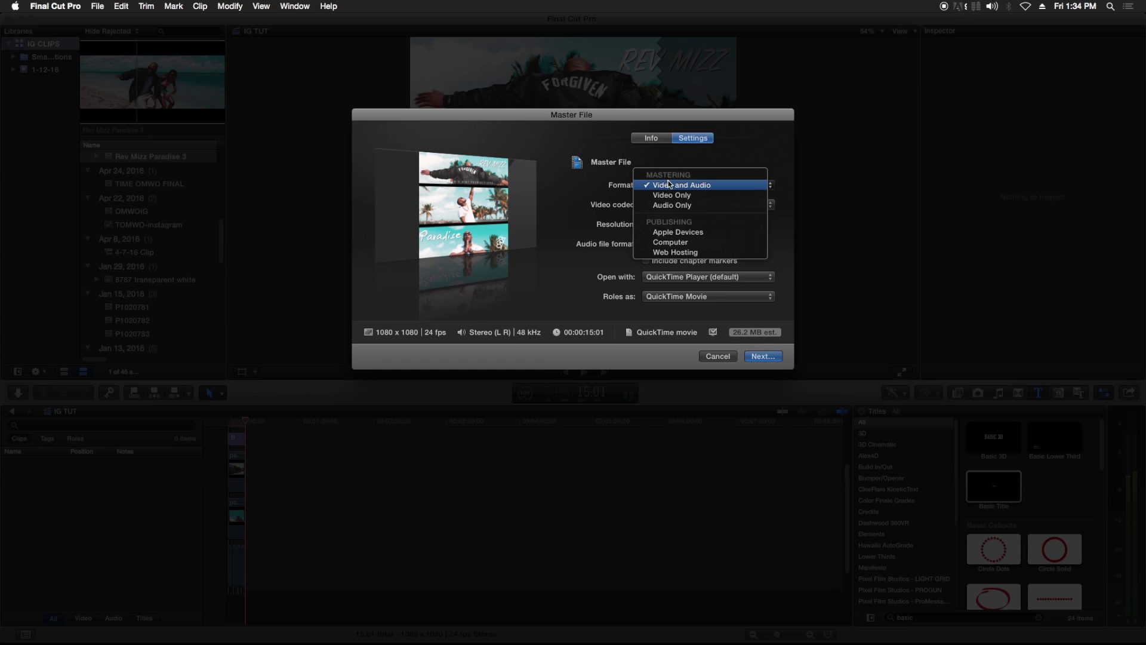
left_click(679, 184)
left_click(681, 204)
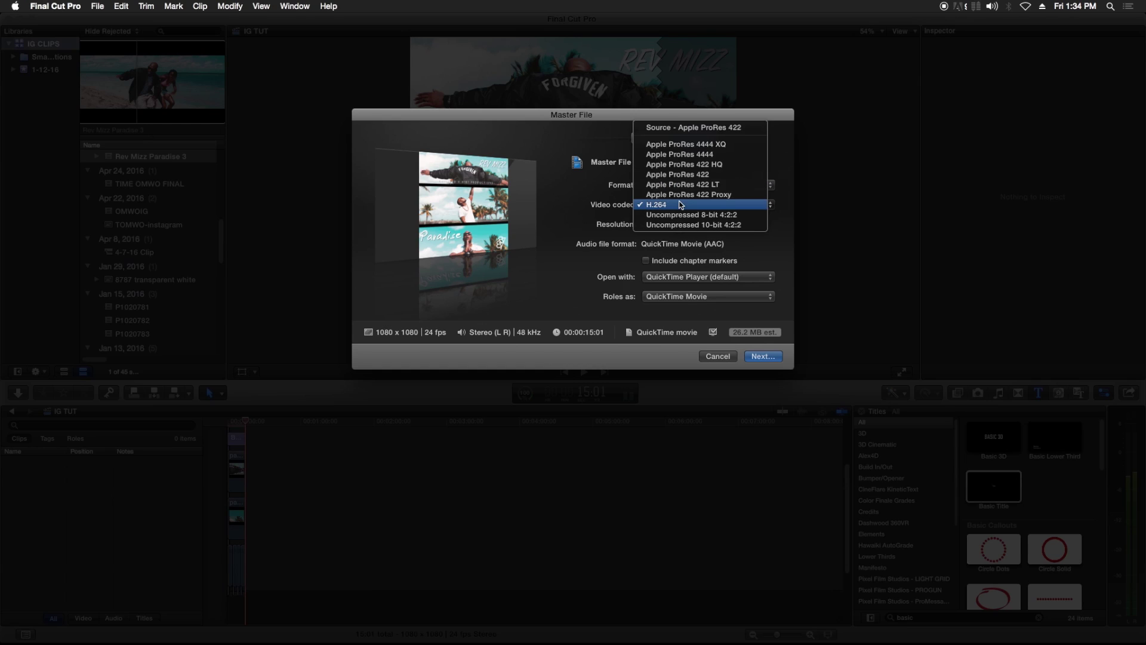
left_click(687, 127)
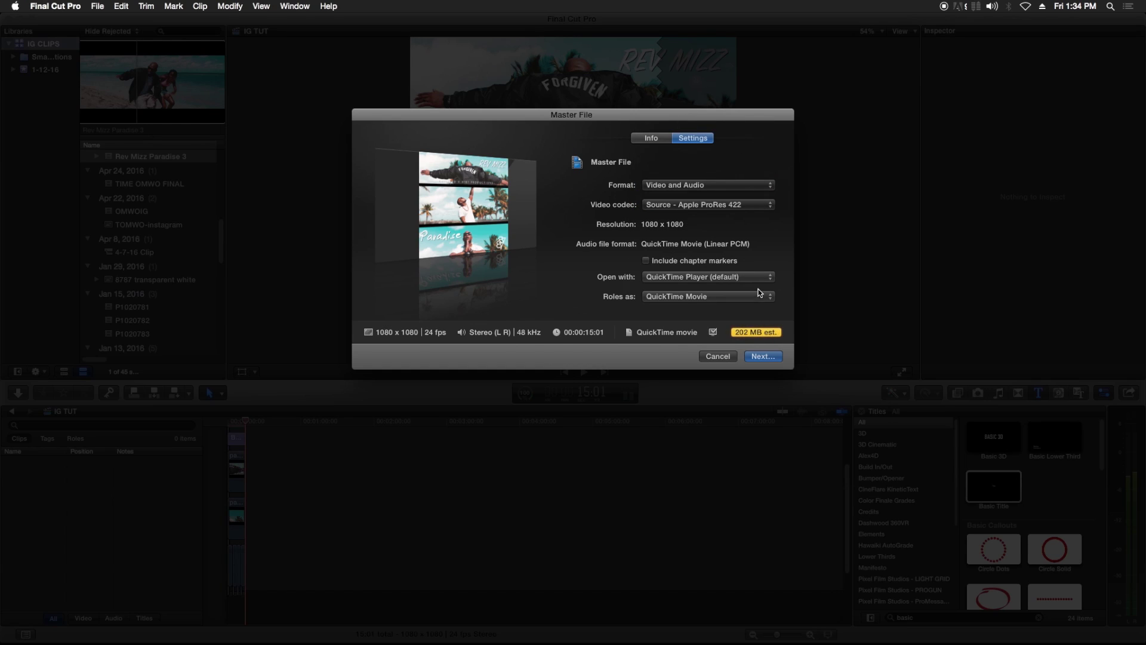
- Rename the export to 'para ig' and continue to the save-location step
left_click(650, 138)
left_click(626, 160)
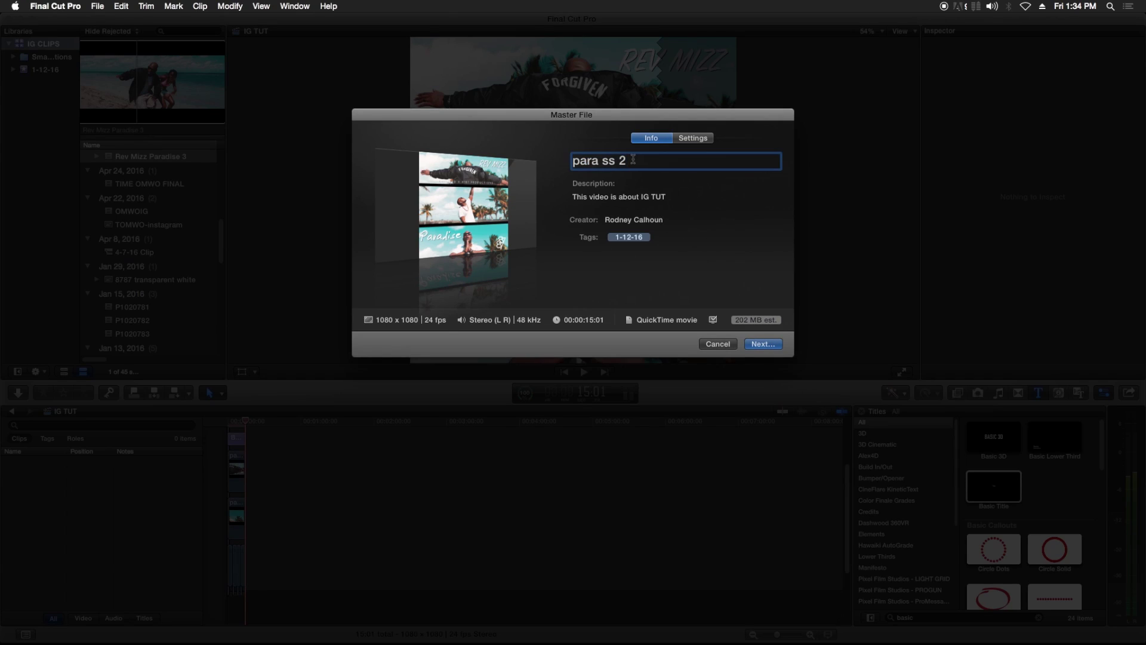
left_click_drag(627, 160, 603, 159)
type("ig")
left_click(765, 339)
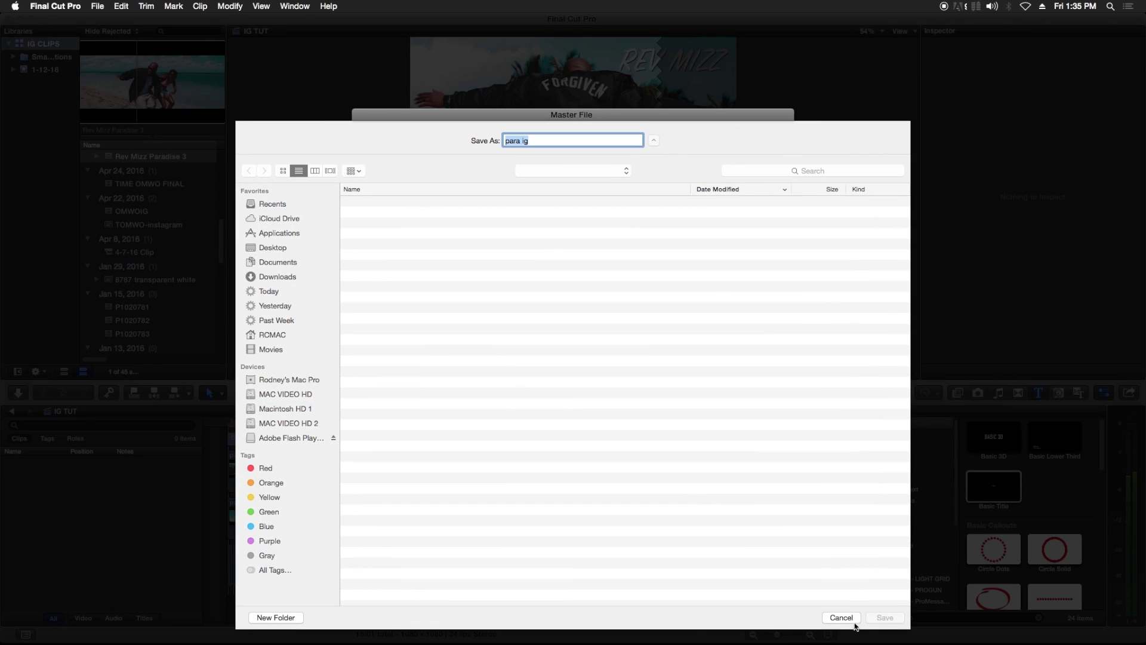
- Save the para ig master file and scrub through the exported movie in QuickTime
left_click(884, 617)
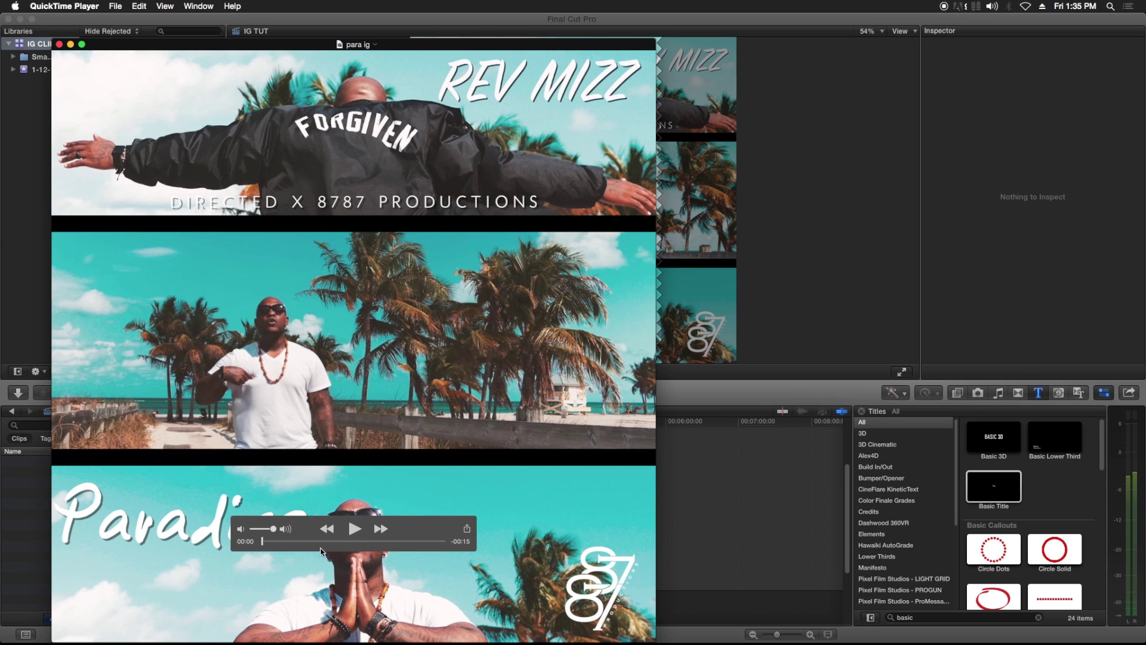
mouse_move(261, 540)
left_mouse_down()
mouse_move(359, 543)
mouse_move(250, 537)
left_mouse_up()
- Export para ig at the iPad 2, iPhone 5 & Apple TV 1080p size (18.8 MB) as 'para ig clip final'
left_click(115, 6)
mouse_move(139, 150)
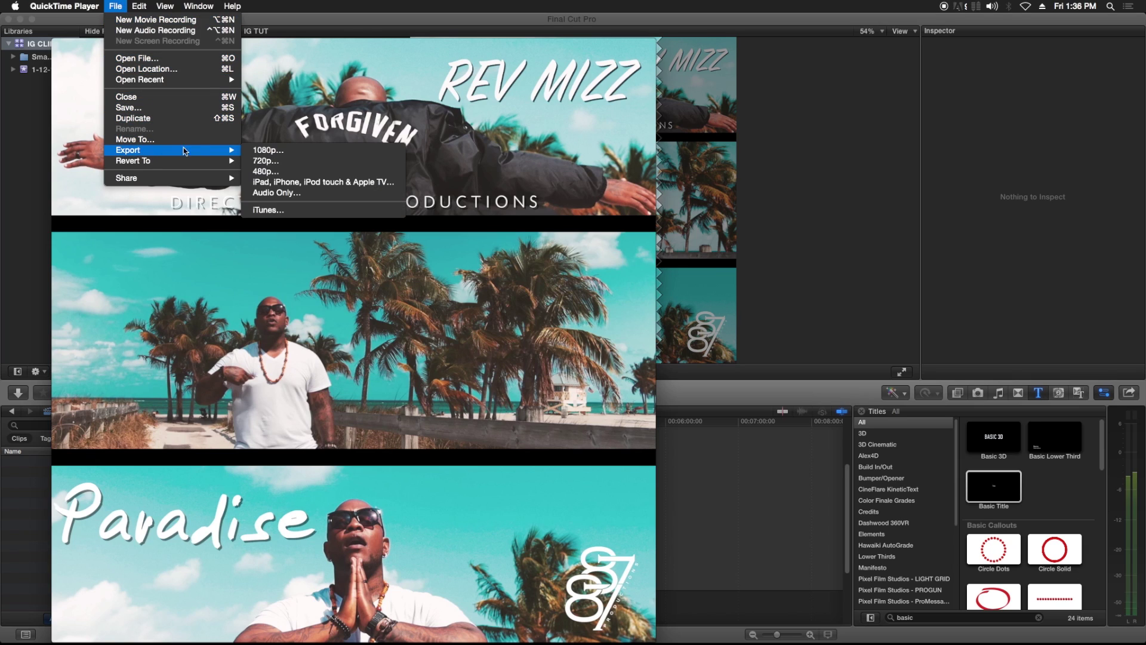
left_click(269, 182)
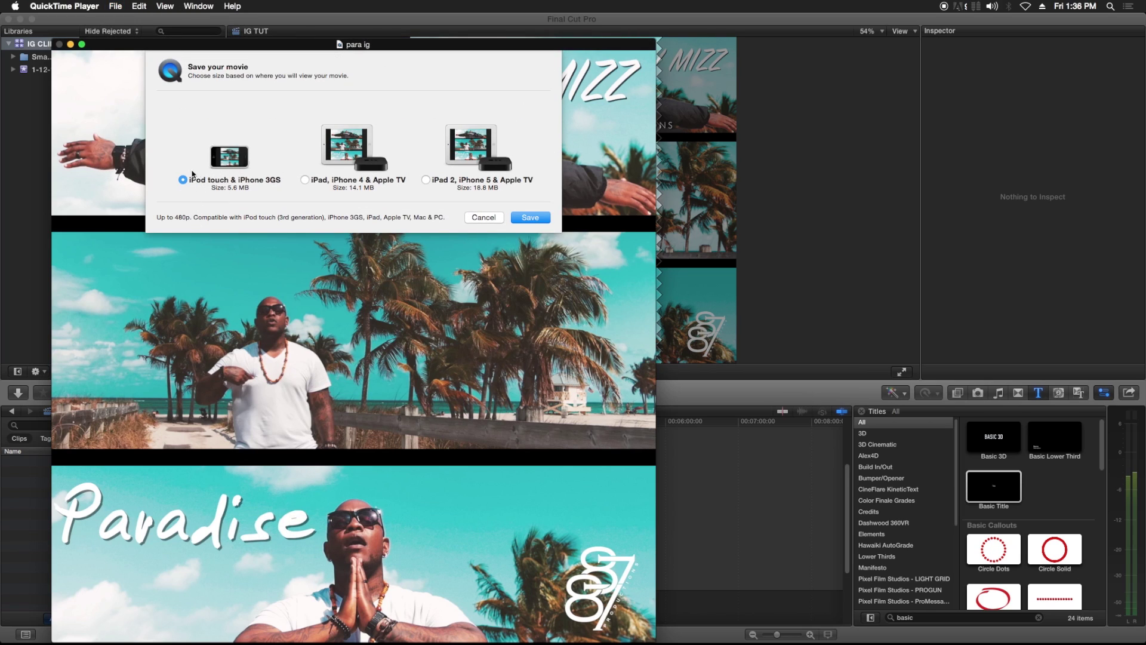
left_click(428, 180)
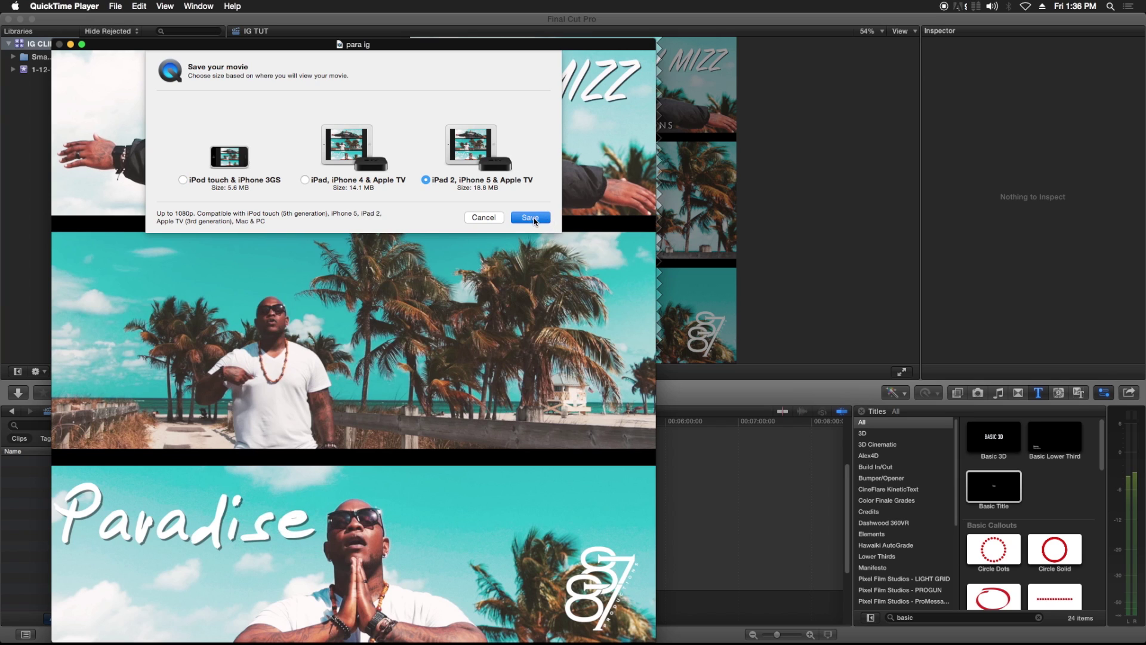
left_click(530, 217)
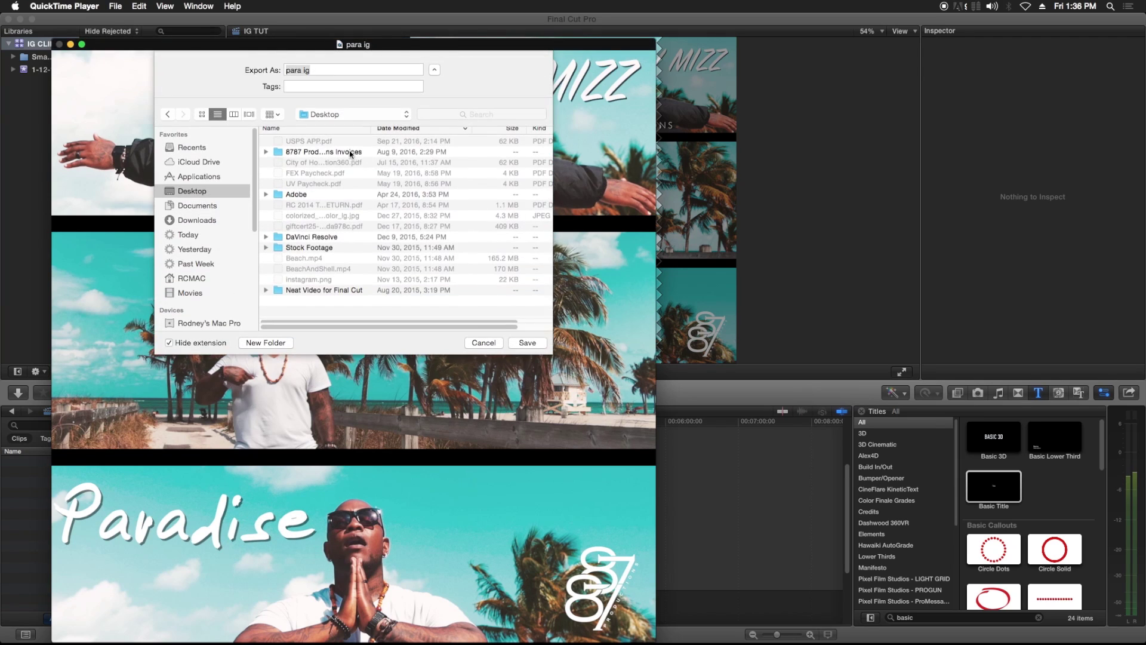
left_click(323, 70)
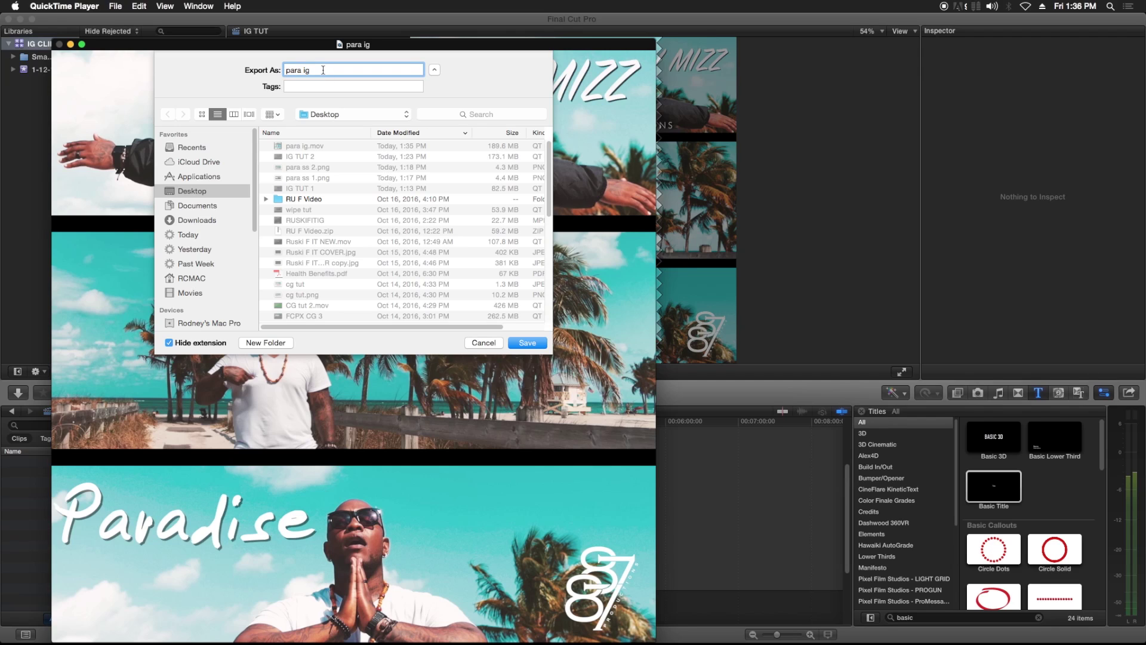
type("clip final")
left_click(527, 344)
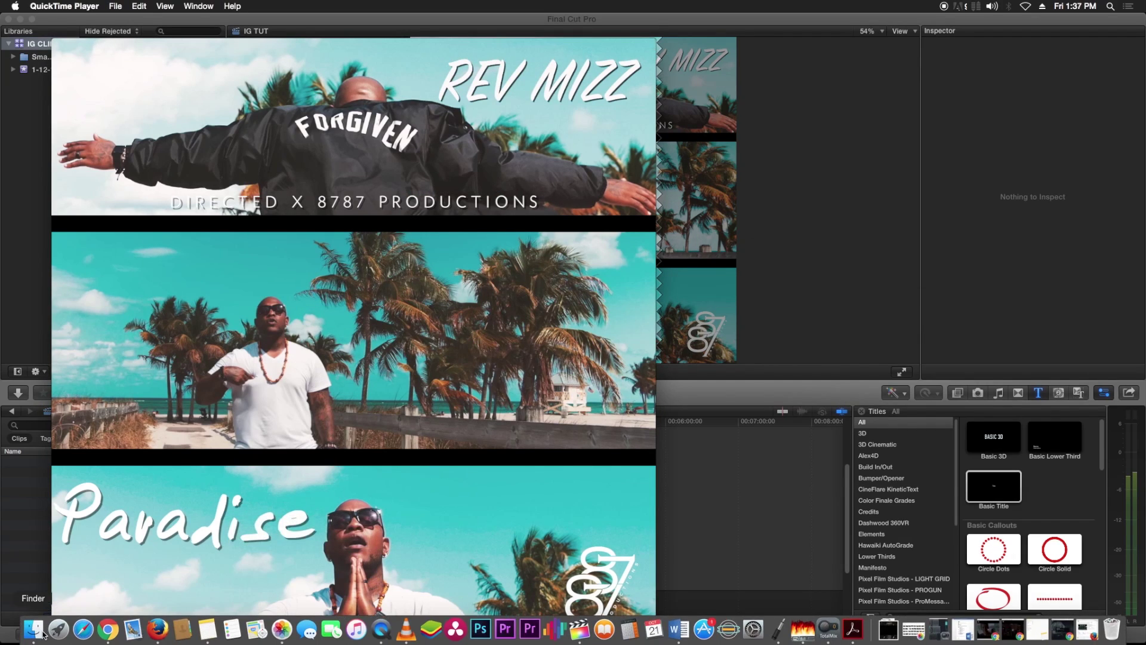
- Show the Desktop in Finder, select para ig clip final, then Quick Look the RUSKIFITIG video
left_click(42, 631)
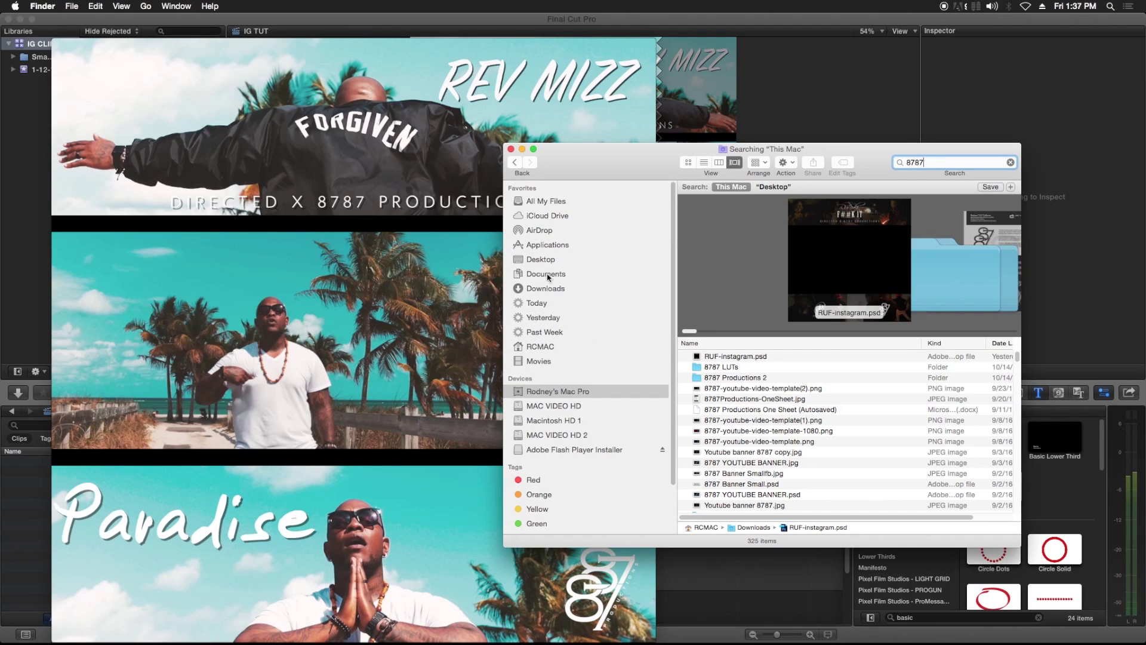
left_click(541, 259)
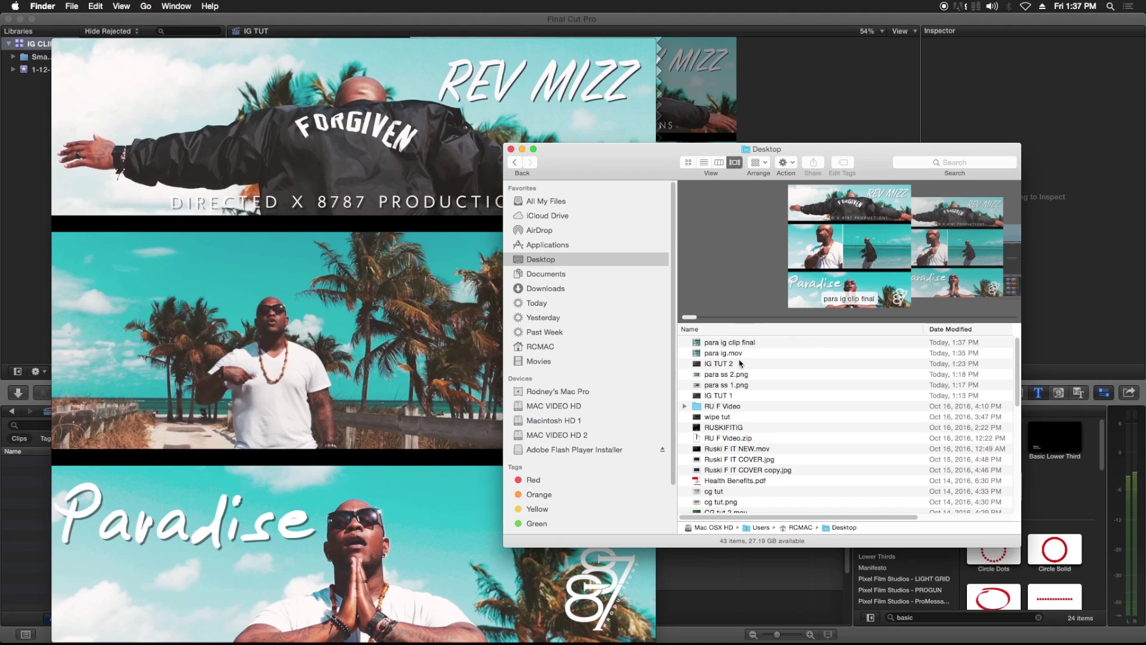
left_click(742, 343)
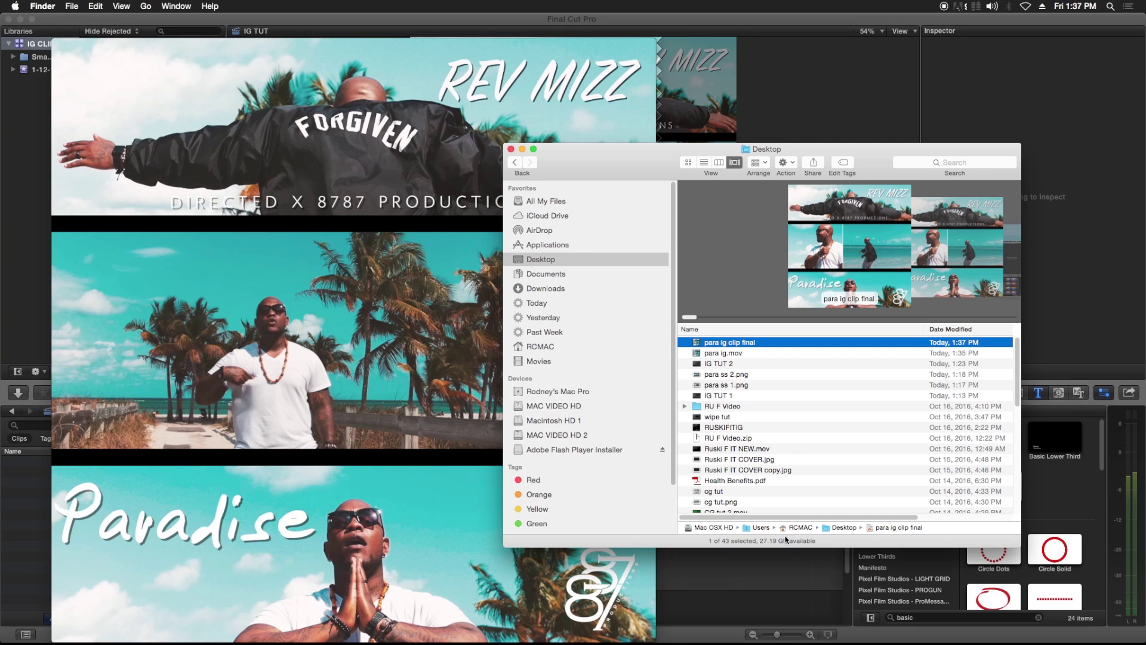
left_click(736, 427)
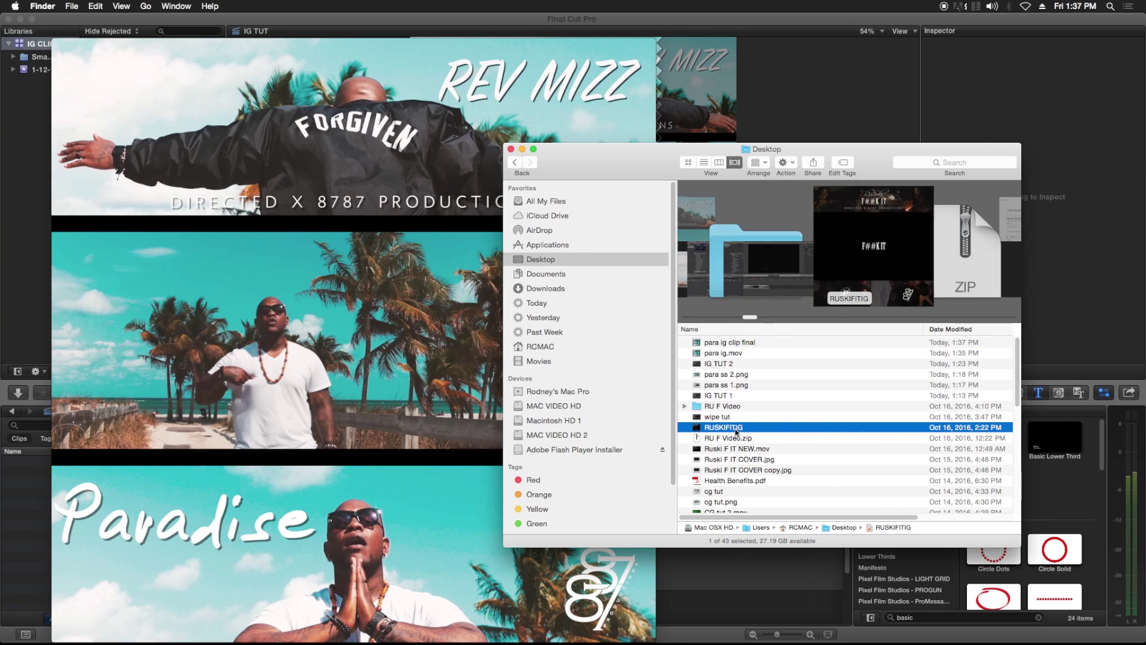
key("space")
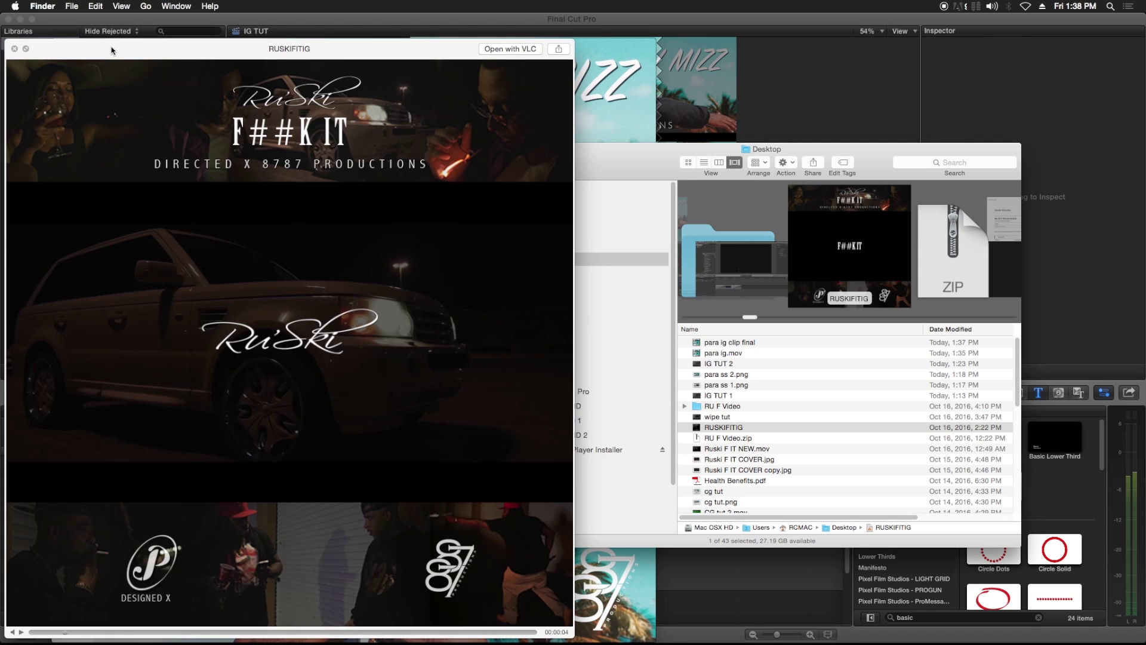
- Place the RUSKIFITIG preview on the right and the para ig player beside it on the left
left_click_drag(114, 52, 722, 45)
left_click(421, 44)
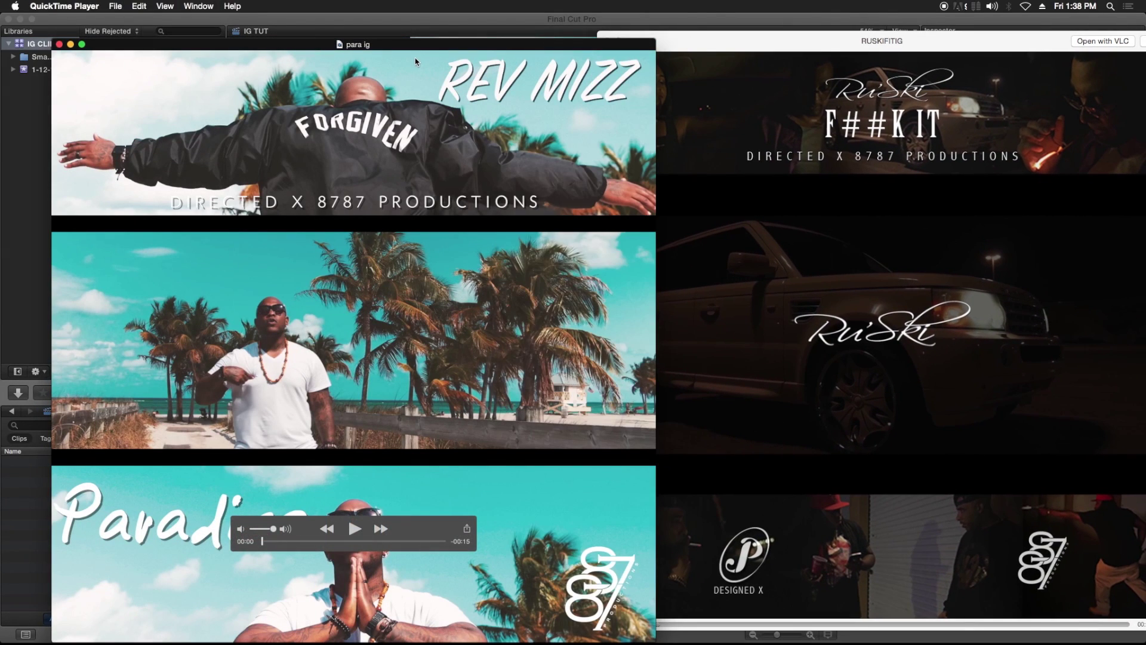
left_click_drag(421, 45, 376, 40)
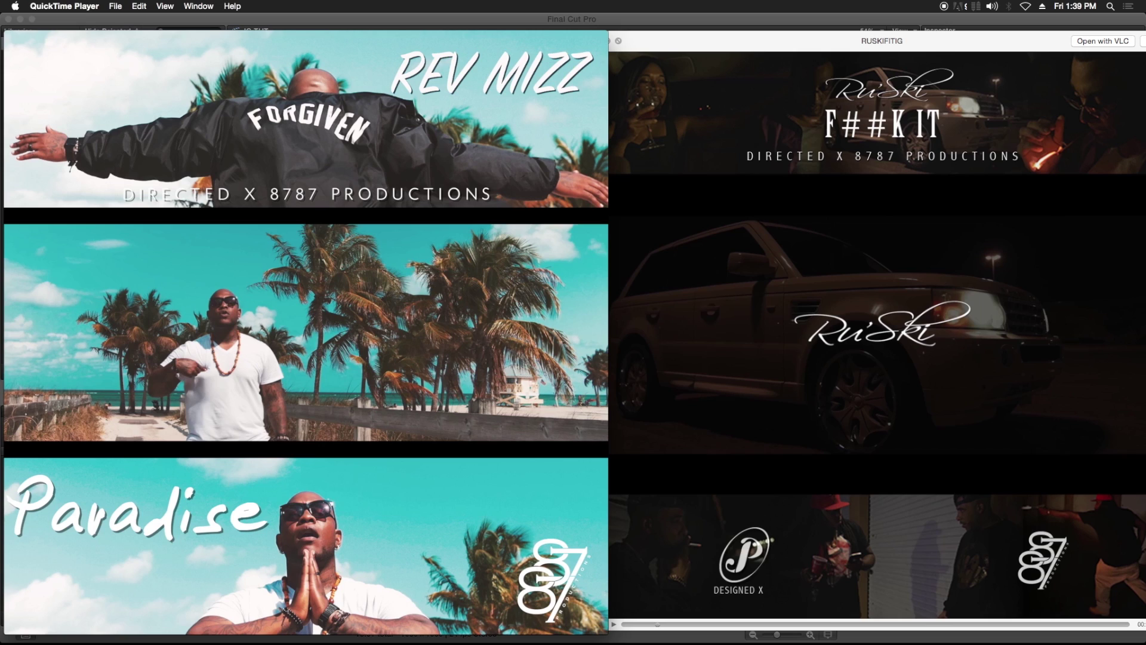
mouse_move(375, 292)
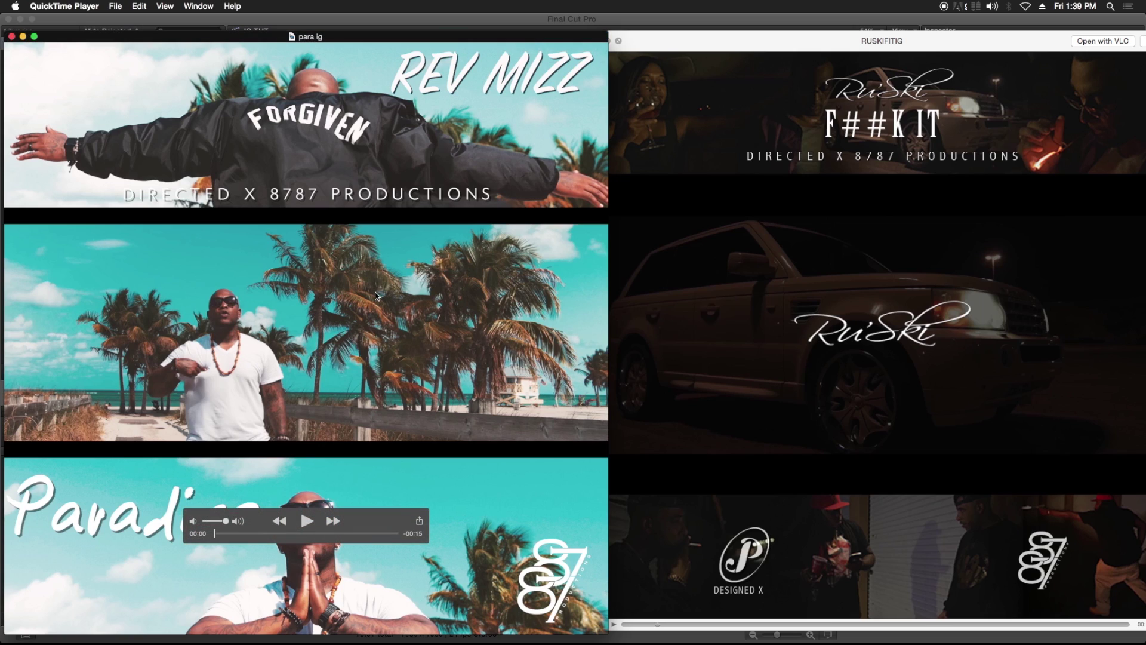